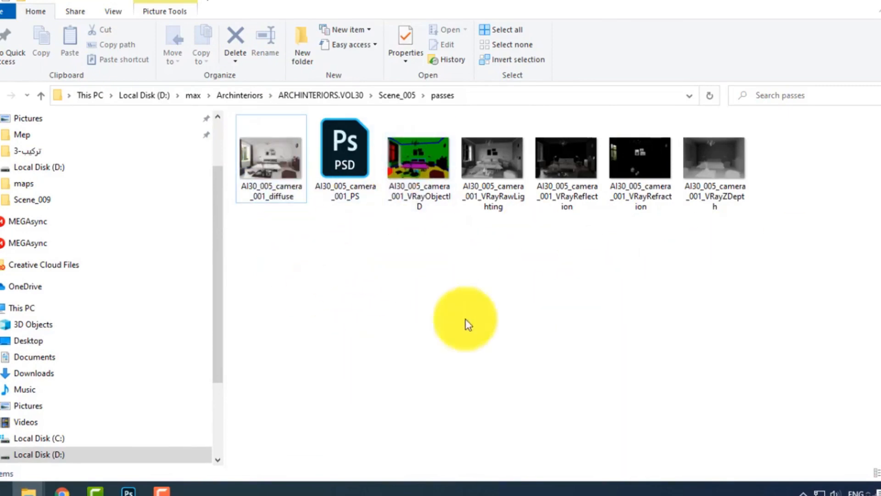
# Examine the render pass files in the passes folder and view the AI30_005_camera_001_diffuse image, closing it when done.
pyautogui.moveTo(759, 283); pyautogui.dragTo(413, 190)
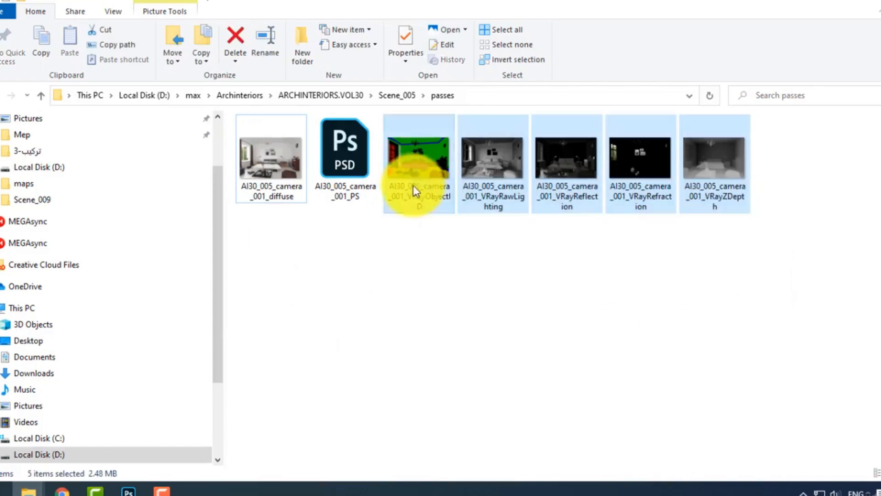
pyautogui.click(461, 281)
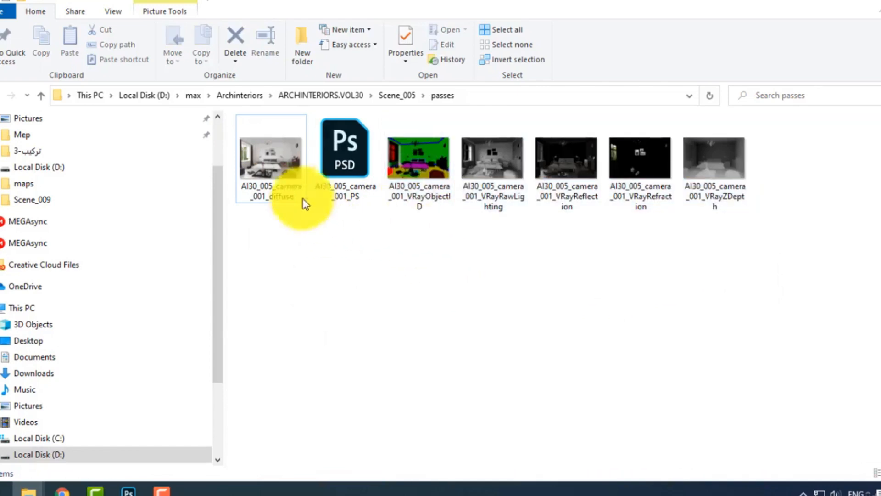
pyautogui.click(267, 161)
pyautogui.doubleClick(267, 161)
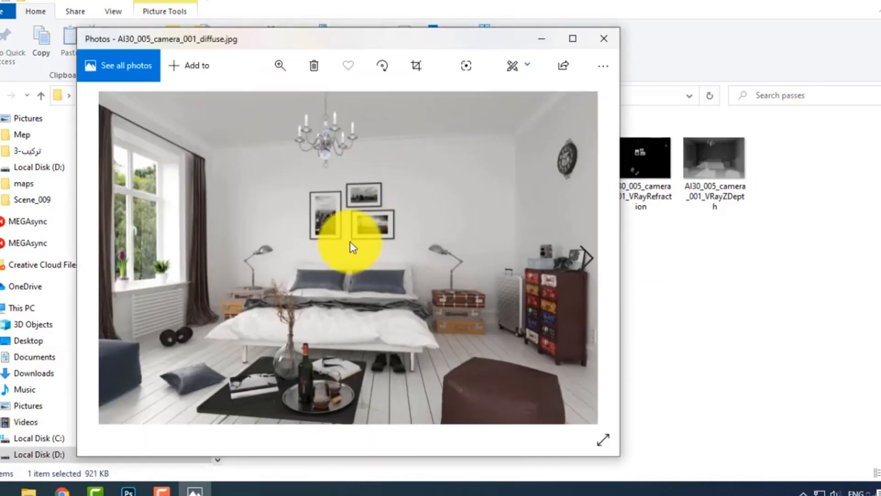
pyautogui.moveTo(460, 42); pyautogui.dragTo(410, 46)
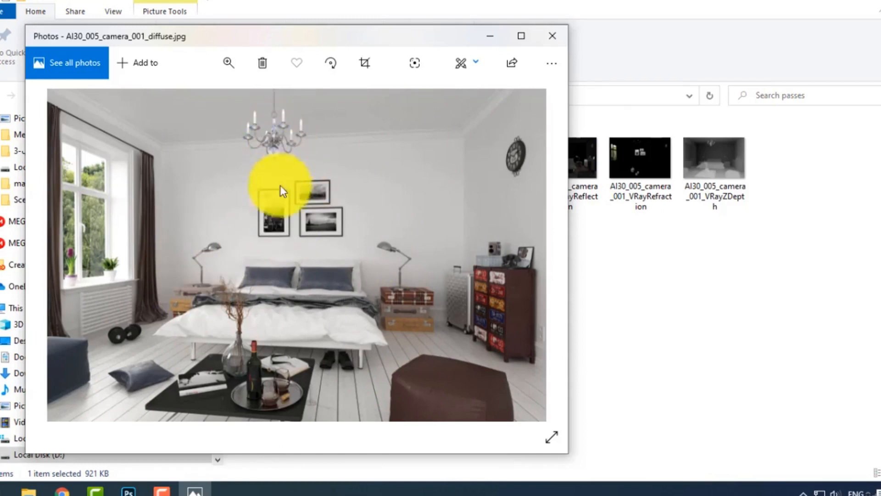
pyautogui.moveTo(370, 43); pyautogui.dragTo(411, 65)
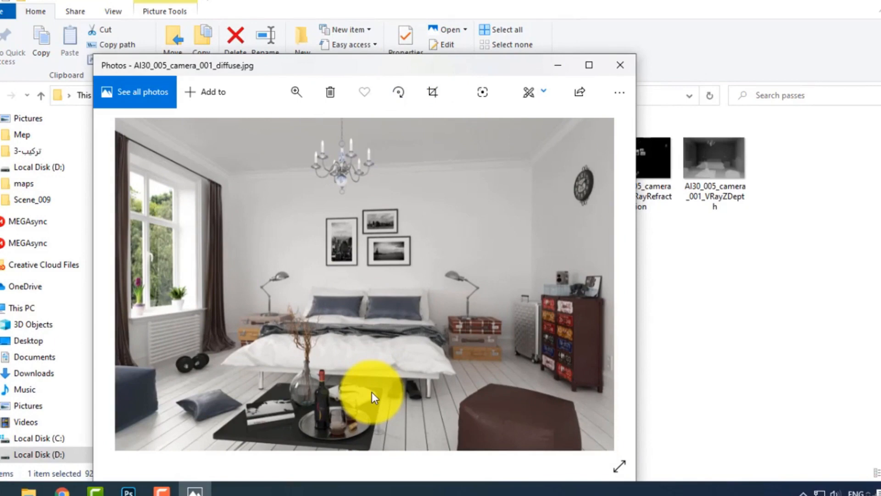
pyautogui.moveTo(407, 68); pyautogui.dragTo(482, 186)
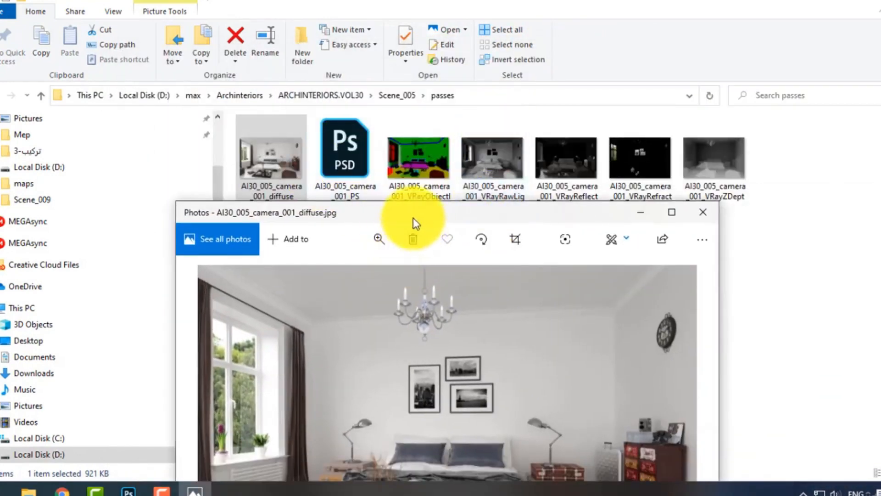
pyautogui.moveTo(415, 224); pyautogui.dragTo(382, 253)
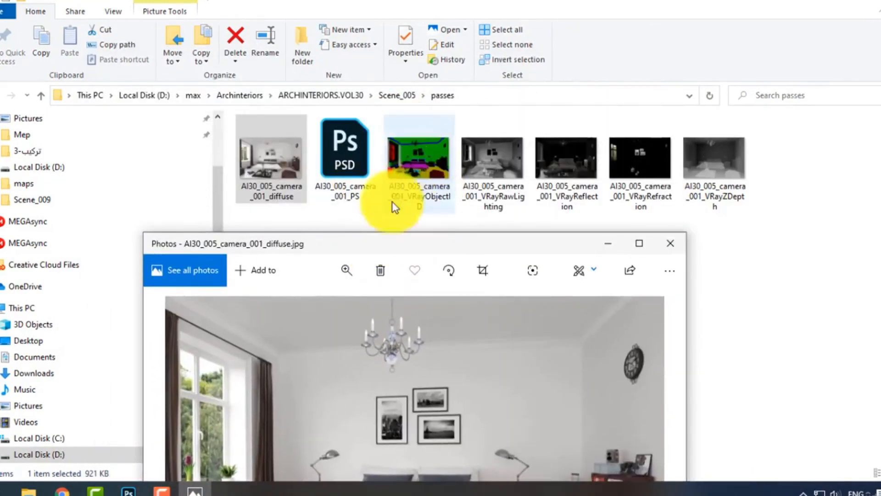
pyautogui.moveTo(417, 241); pyautogui.dragTo(378, 85)
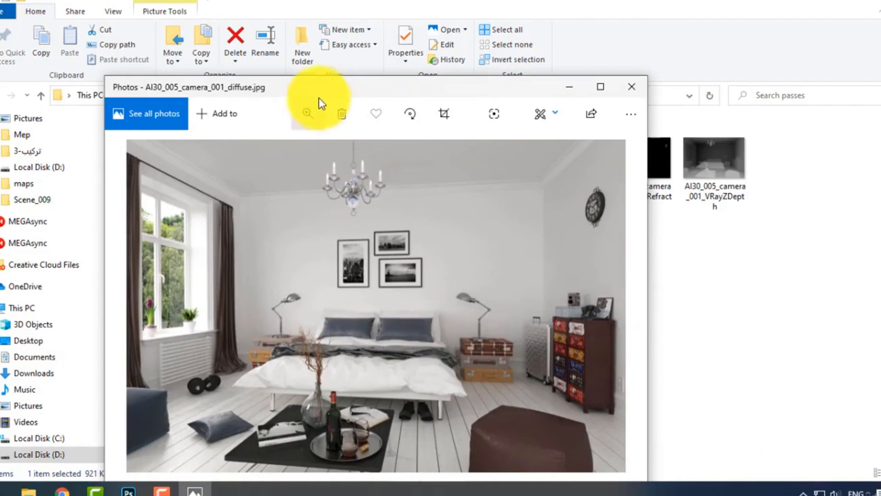
pyautogui.moveTo(302, 84); pyautogui.dragTo(247, 12)
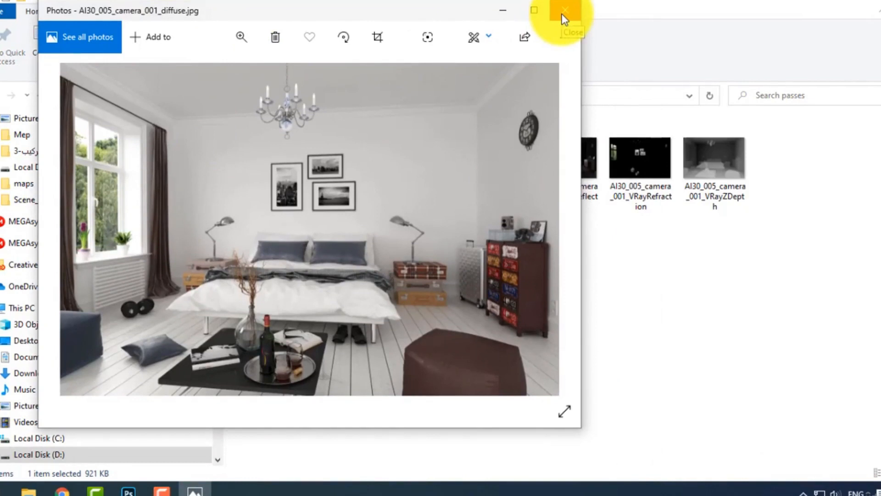
pyautogui.moveTo(435, 19); pyautogui.dragTo(522, 288)
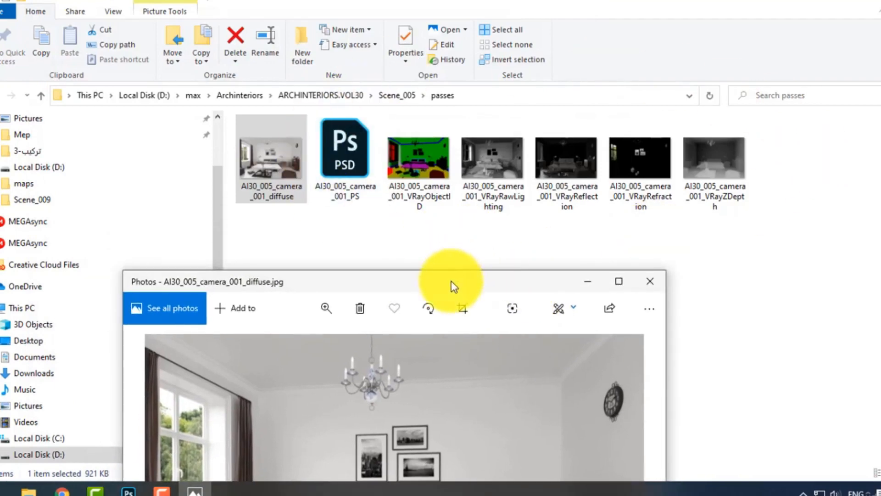
pyautogui.moveTo(454, 286); pyautogui.dragTo(461, 122)
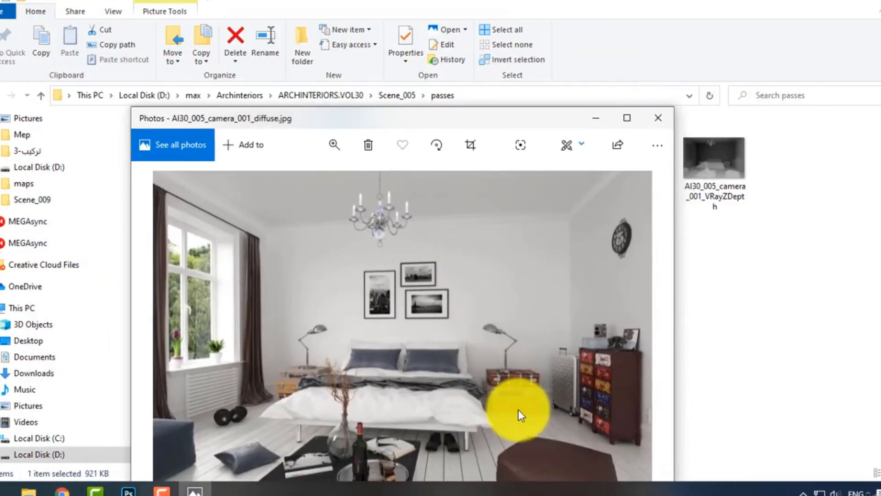
pyautogui.moveTo(466, 126); pyautogui.dragTo(415, 79)
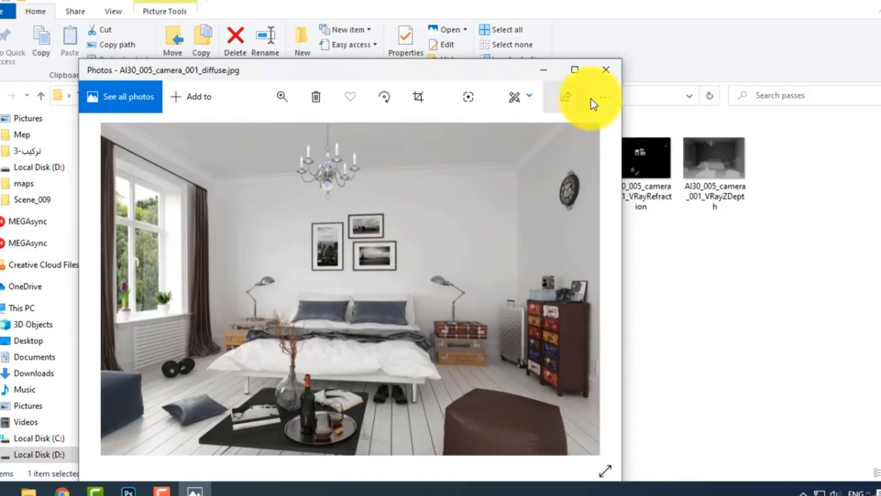
pyautogui.click(604, 73)
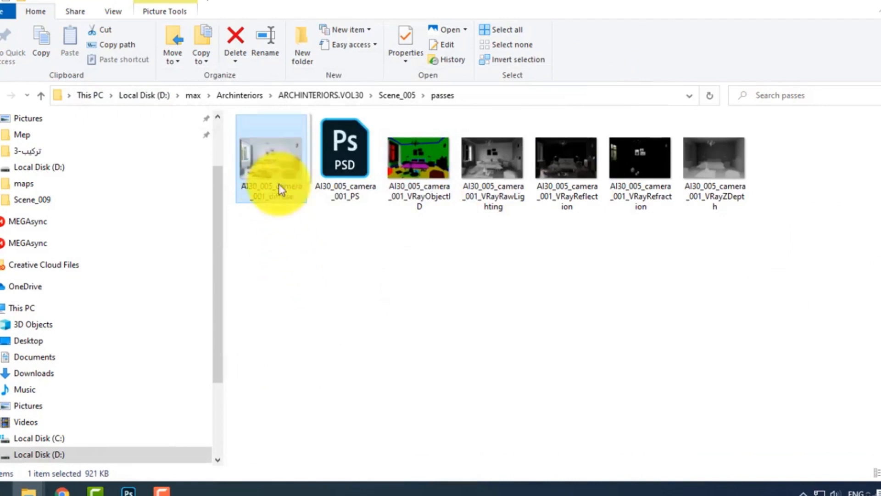
pyautogui.moveTo(279, 186); pyautogui.dragTo(283, 295)
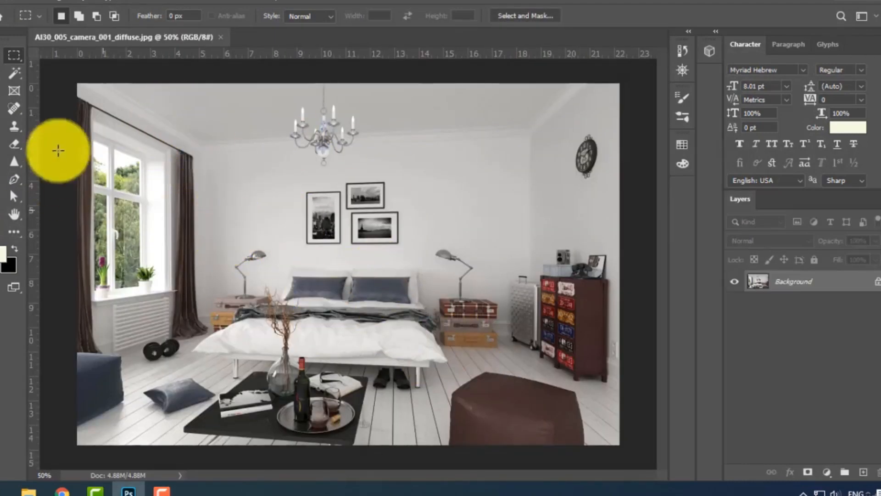
pyautogui.press('v')
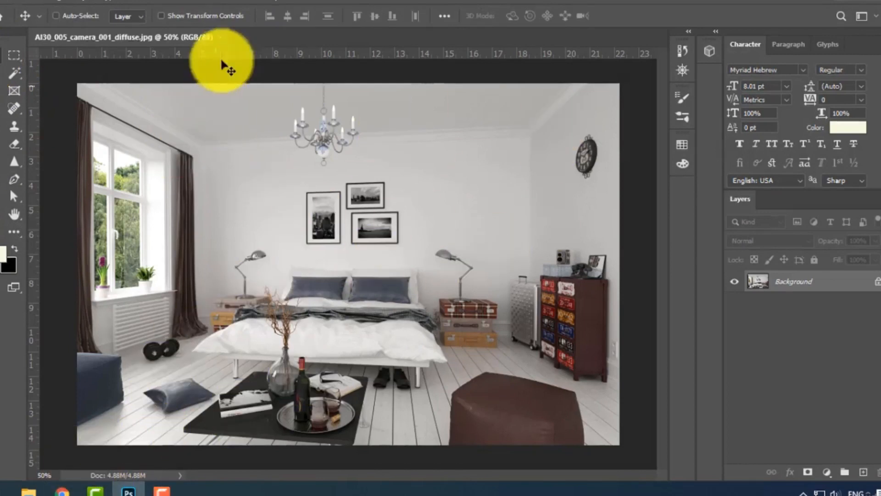
pyautogui.click(222, 37)
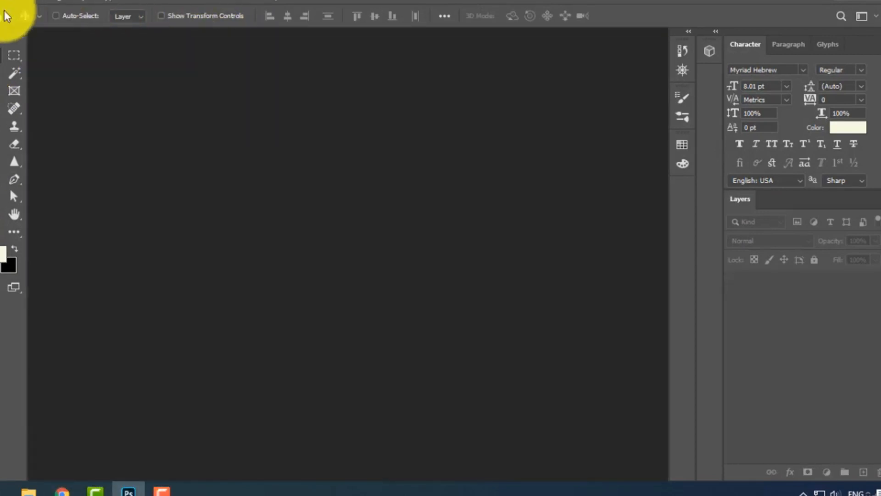
# In Photoshop, start the Load Files into Stack script with Files as the source type.
pyautogui.click(7, 1)
pyautogui.moveTo(59, 312)
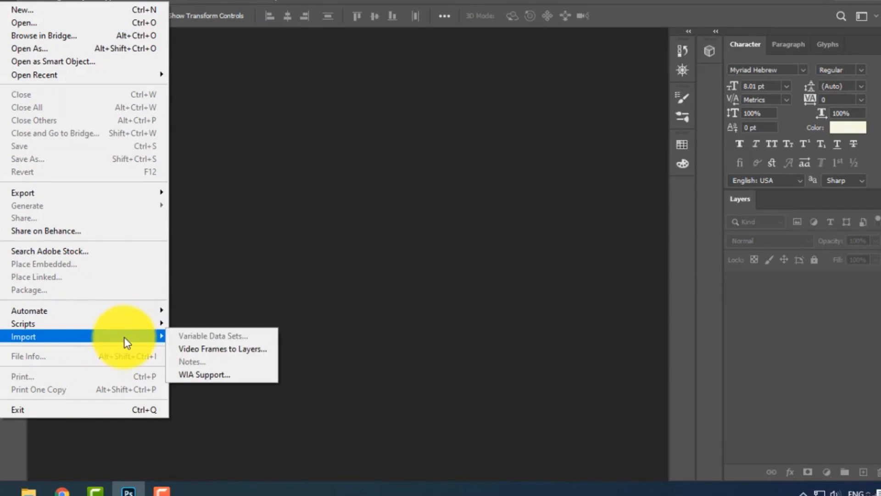
pyautogui.moveTo(125, 327)
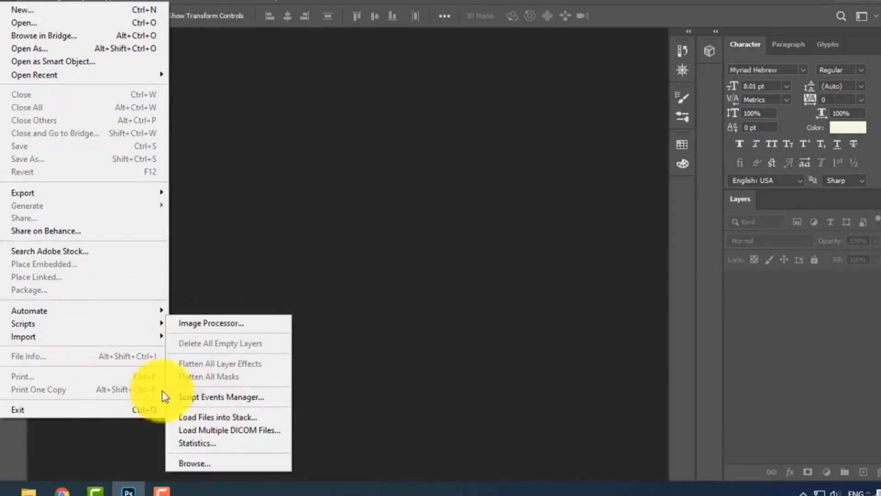
pyautogui.click(232, 418)
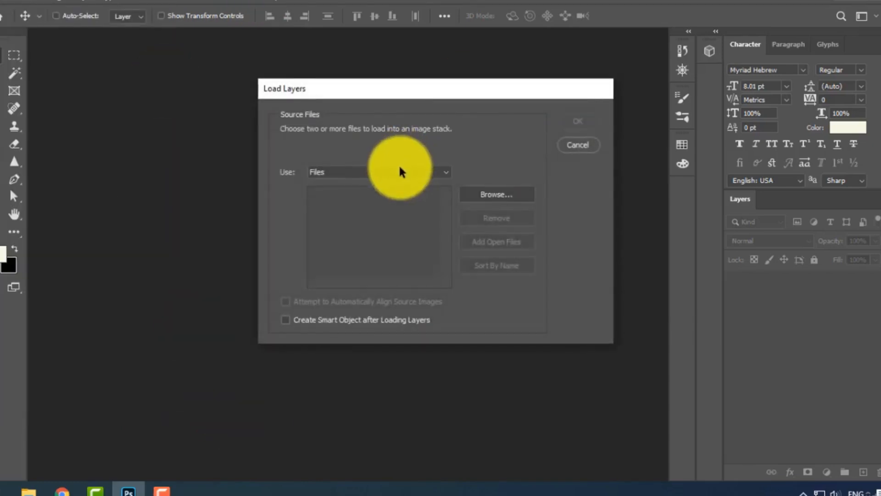
pyautogui.click(400, 172)
pyautogui.click(399, 173)
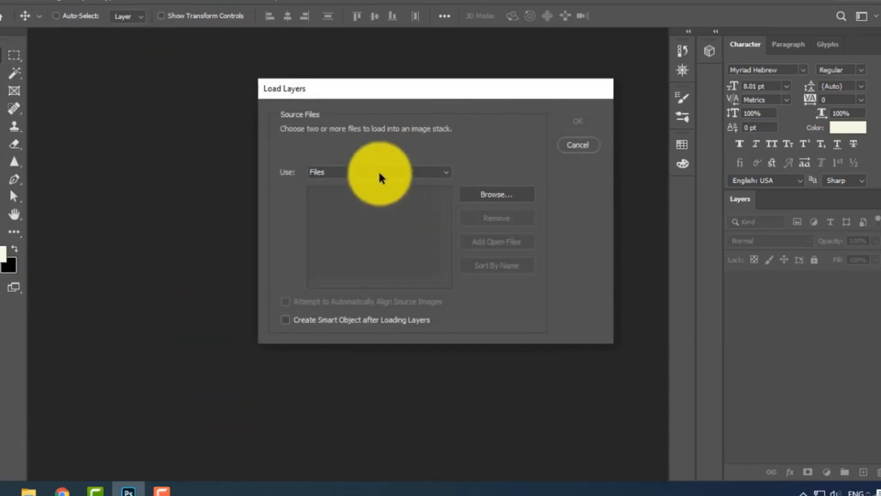
pyautogui.click(380, 173)
pyautogui.click(348, 184)
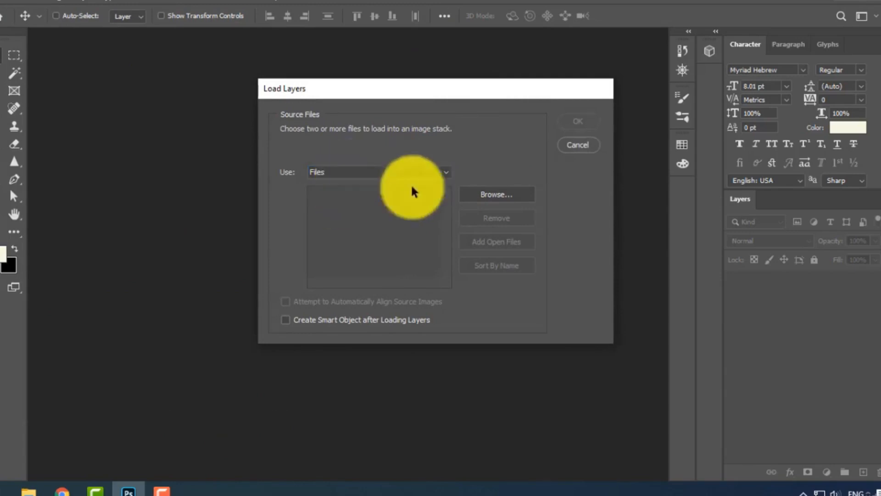
# Browse for source files in D:\max\Archinteriors\ARCHINTERIORS.VOL30\Scene_005\passes, using the path copied from the open passes folder.
pyautogui.click(501, 197)
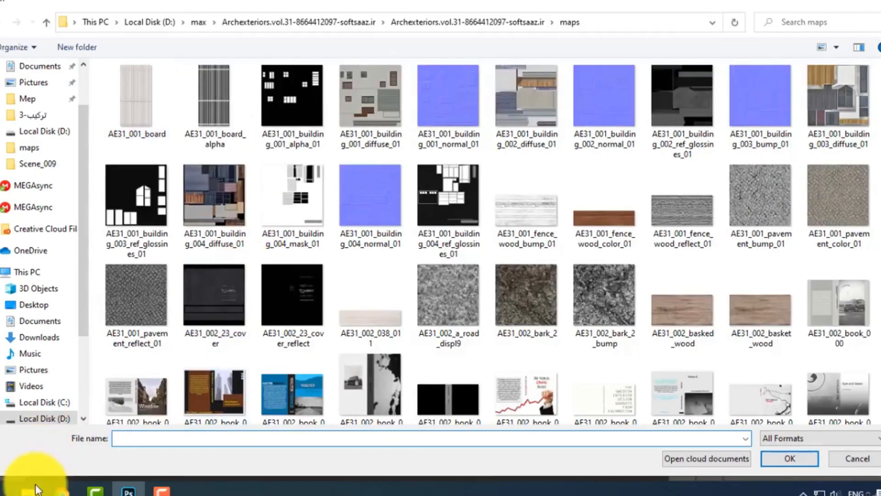
pyautogui.moveTo(37, 489)
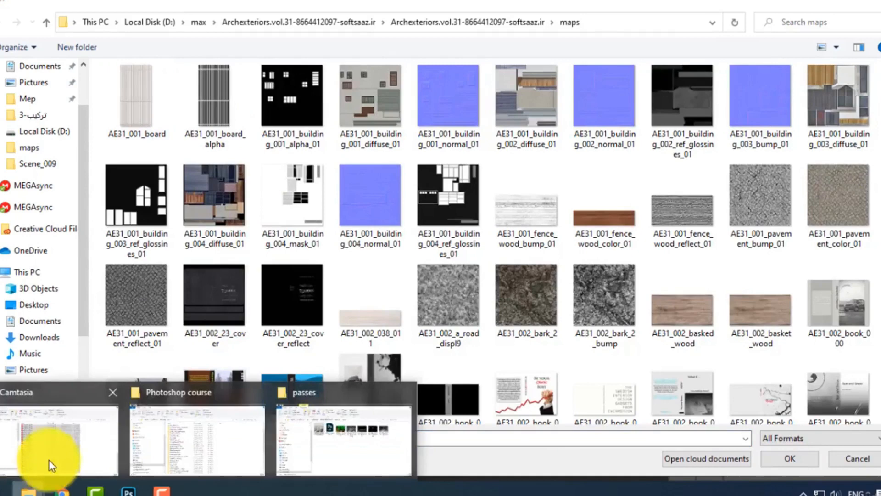
pyautogui.click(364, 437)
pyautogui.click(475, 92)
pyautogui.rightClick(476, 92)
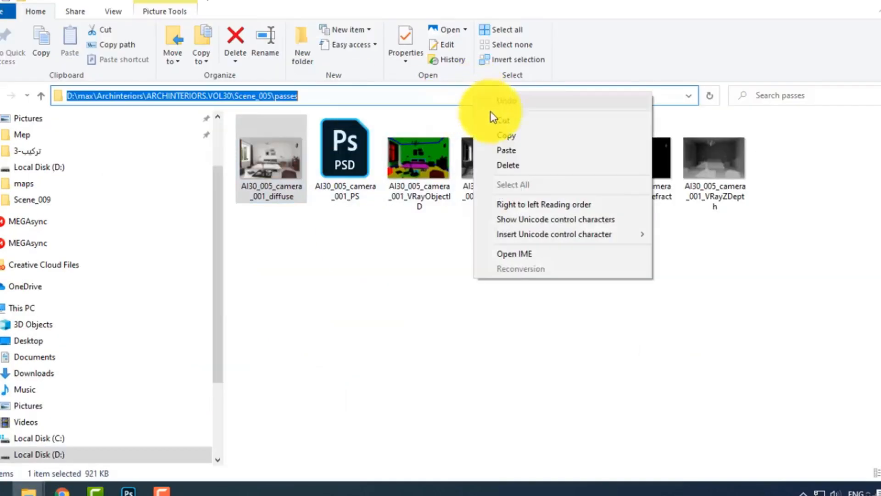
pyautogui.click(502, 135)
pyautogui.click(130, 489)
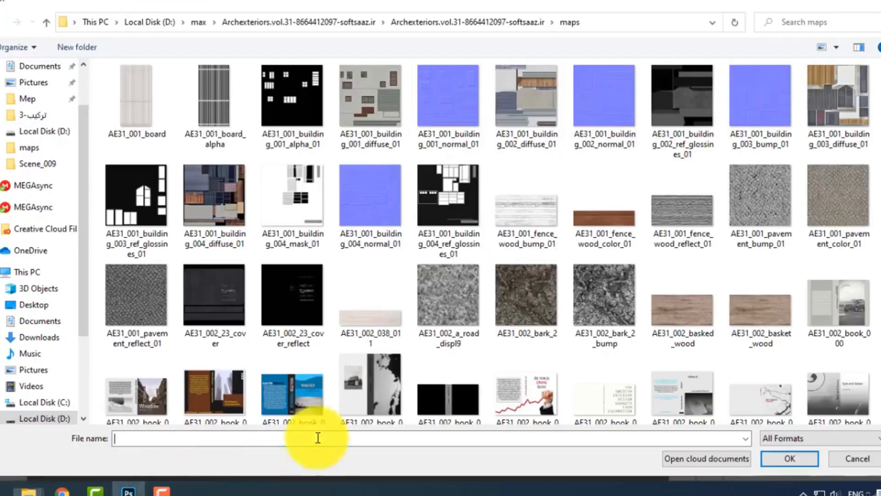
pyautogui.rightClick(367, 436)
pyautogui.click(400, 308)
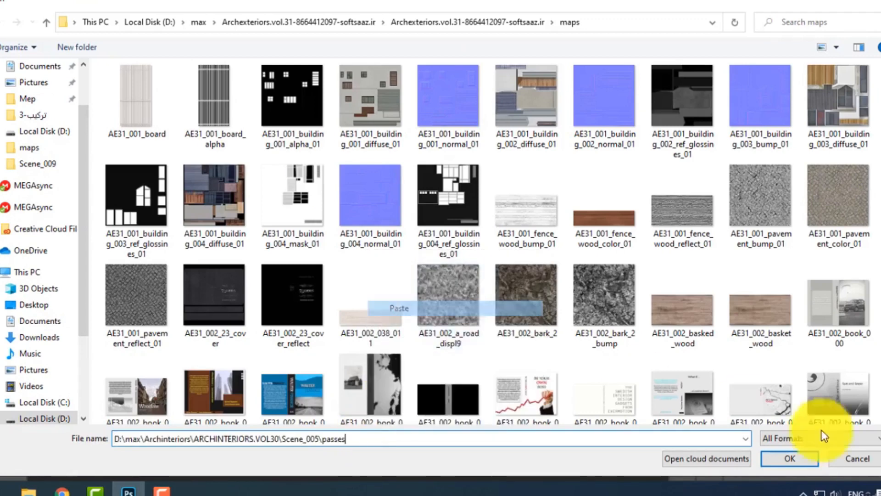
pyautogui.click(787, 459)
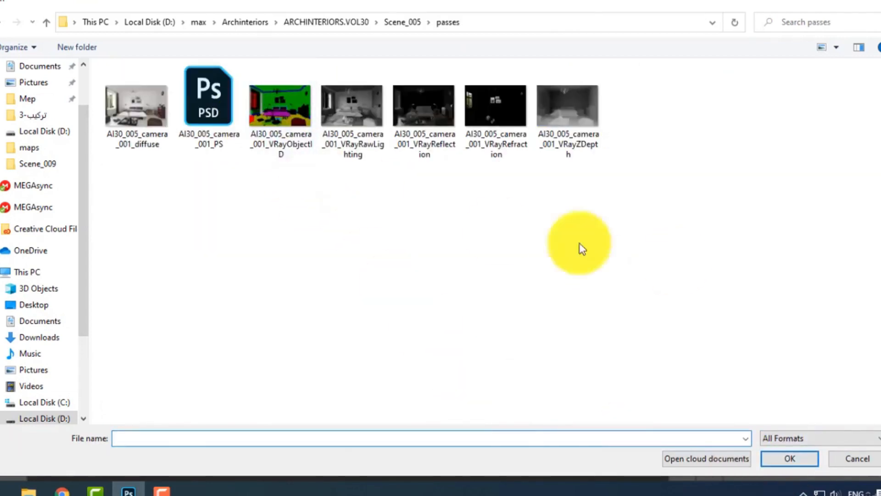
# Load the diffuse, VRayObjectID, RawLighting, Reflection, Refraction and ZDepth images as layers, excluding the PSD and leaving automatic alignment off.
pyautogui.moveTo(675, 262); pyautogui.dragTo(146, 92)
pyautogui.keyDown('ctrl'); pyautogui.click(201, 134); pyautogui.keyUp('ctrl')
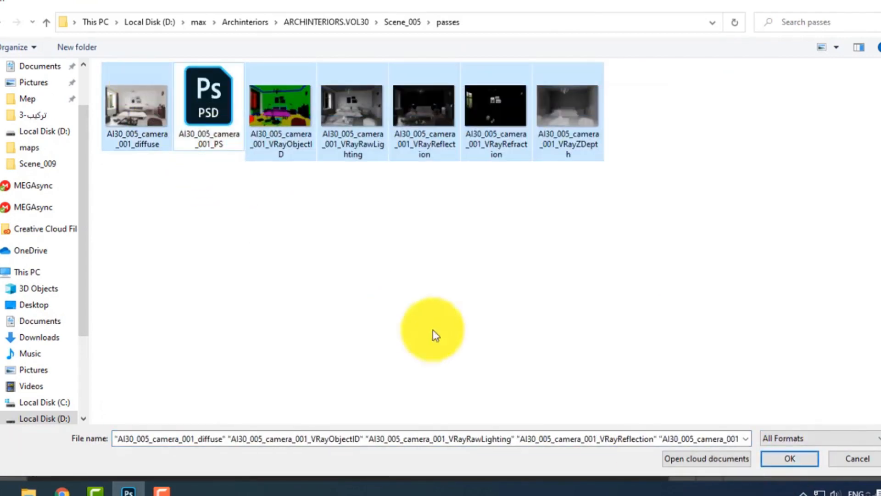
pyautogui.click(786, 460)
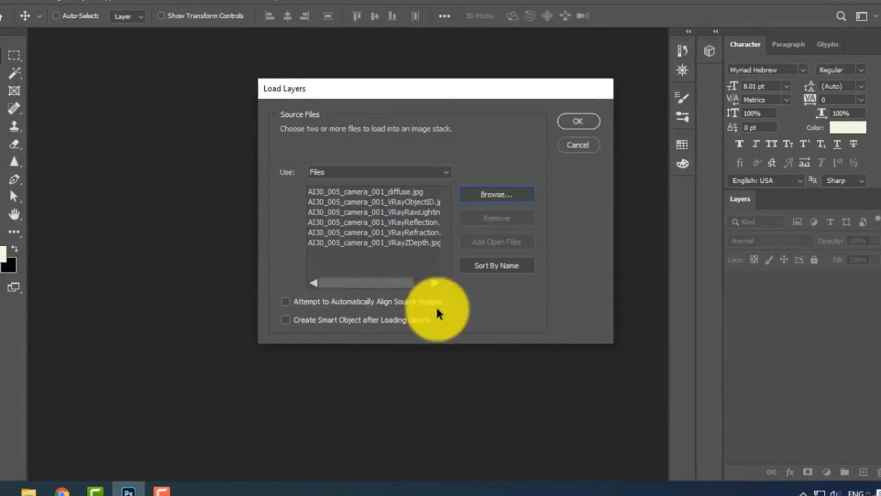
pyautogui.click(297, 303)
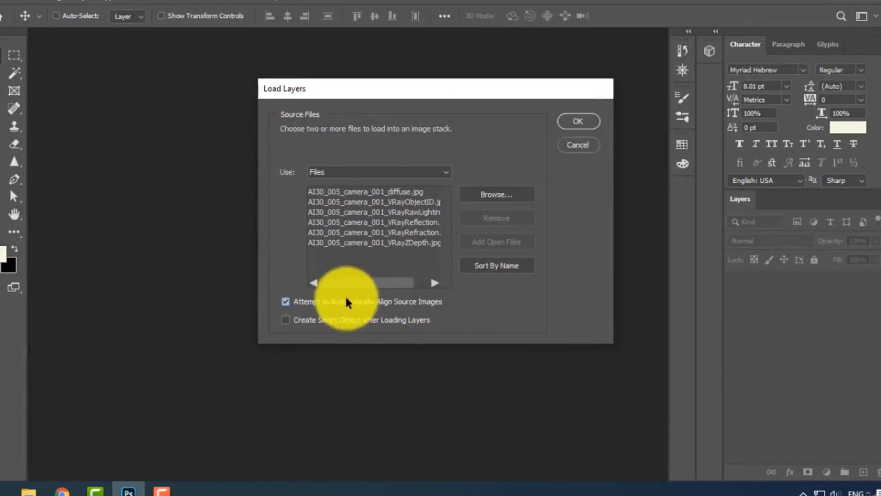
pyautogui.click(409, 305)
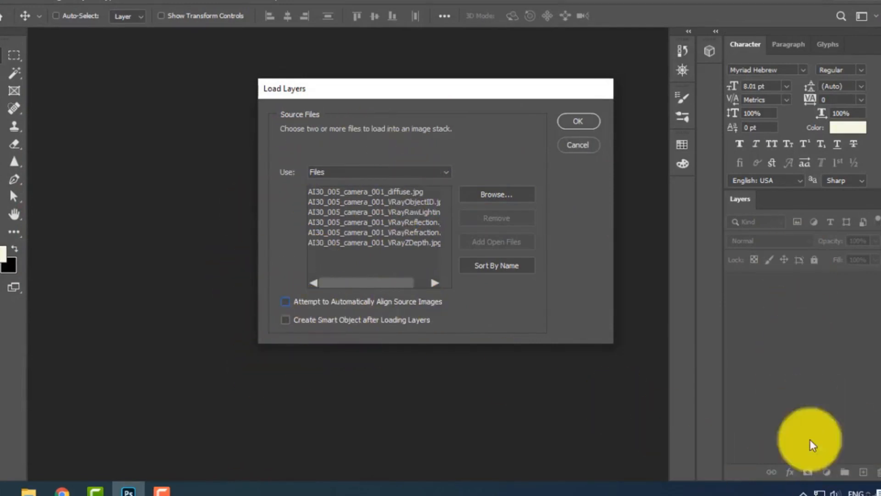
pyautogui.click(577, 122)
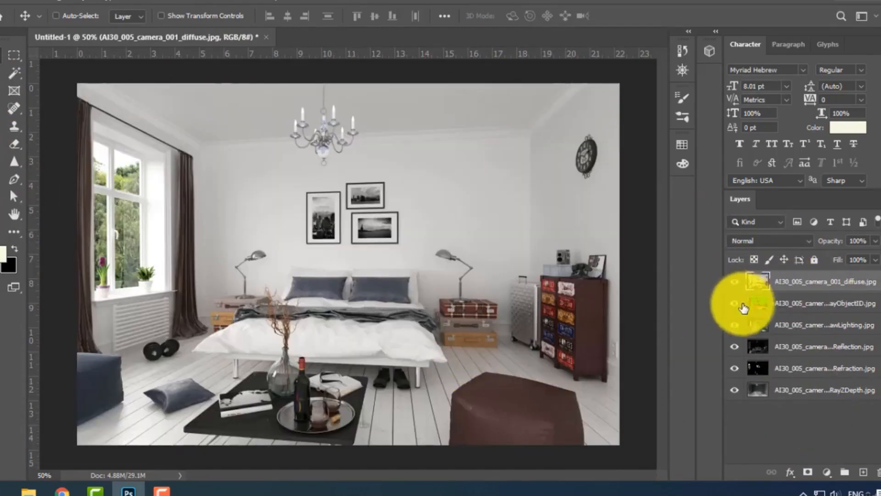
# Move the VRayObjectID layer above the diffuse layer and make it visible.
pyautogui.click(807, 304)
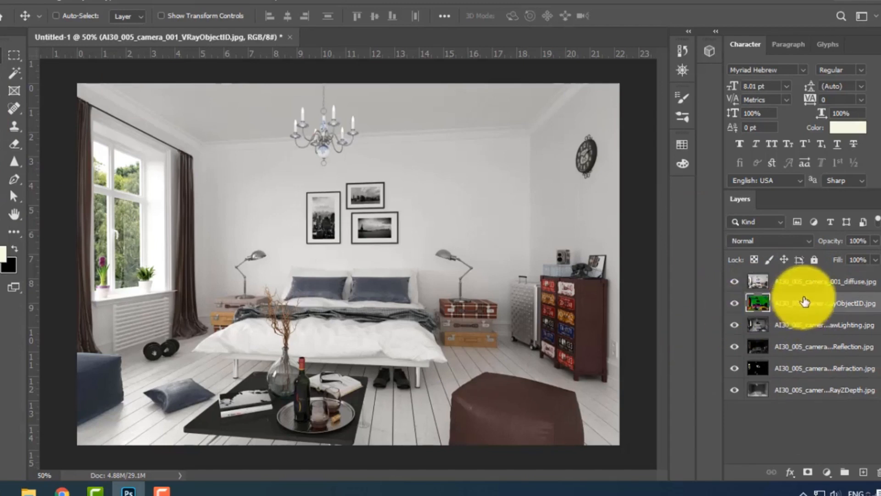
pyautogui.moveTo(798, 308); pyautogui.dragTo(800, 281)
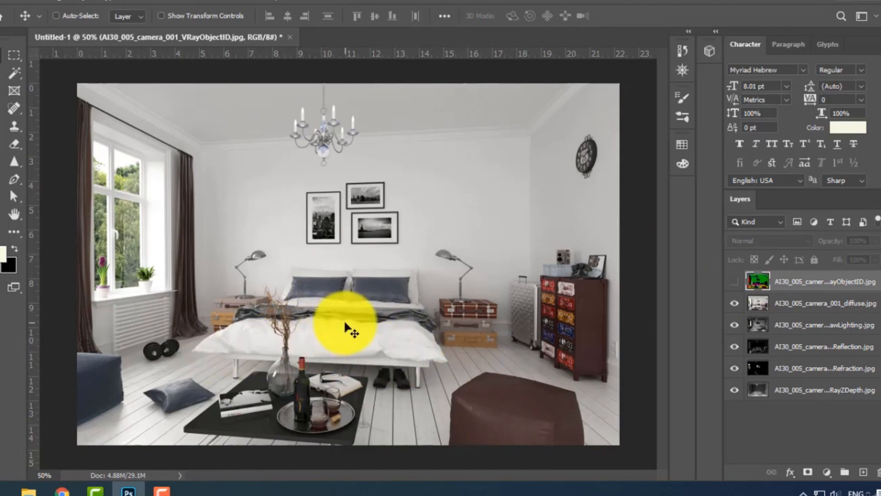
pyautogui.click(735, 282)
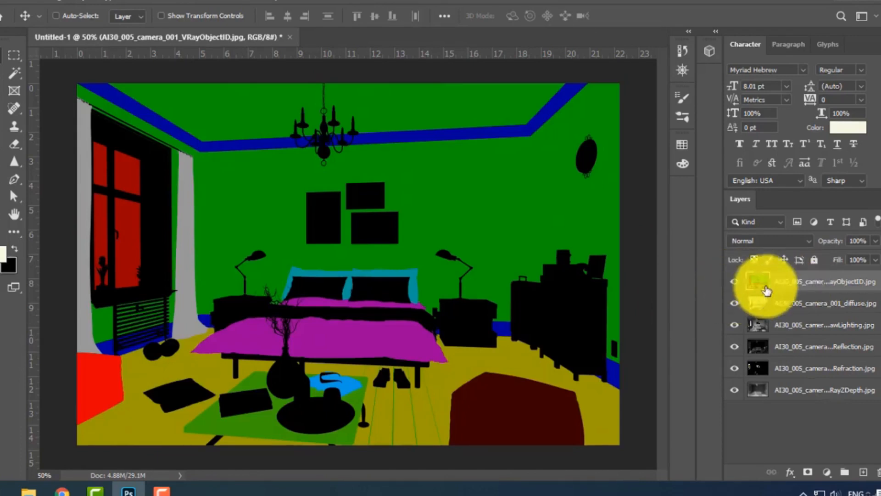
# Try selecting the magenta bedspread areas of the VRayObjectID layer with the Magic Wand tool, and clear the selection.
pyautogui.click(790, 288)
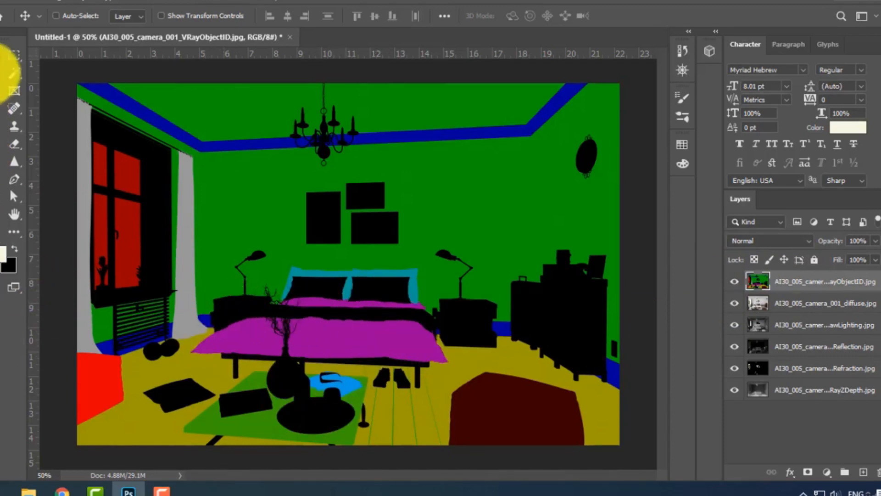
pyautogui.rightClick(15, 79)
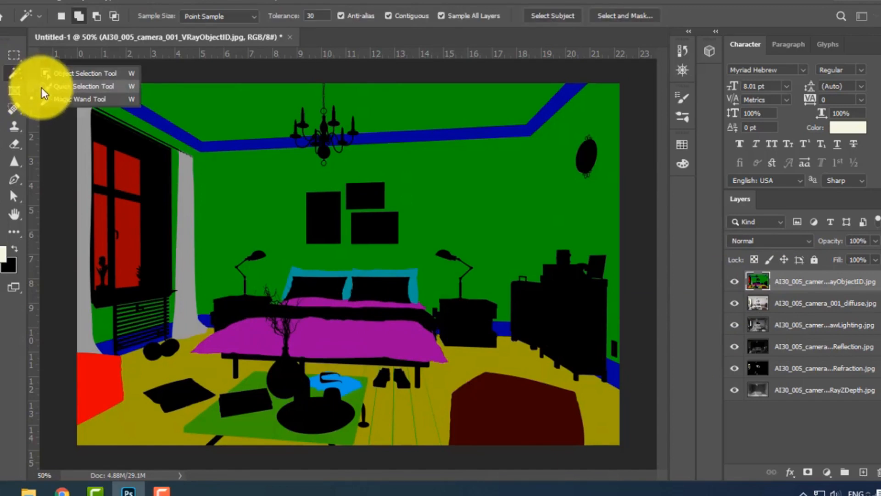
pyautogui.click(51, 98)
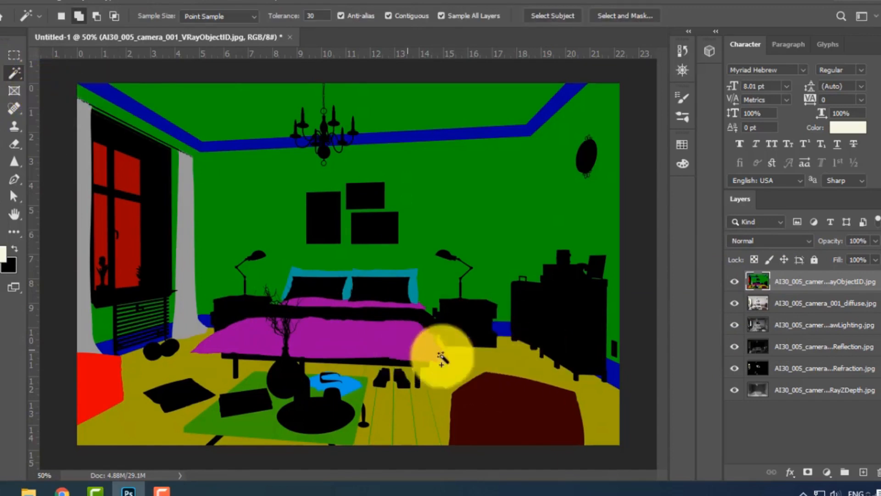
pyautogui.click(414, 341)
pyautogui.click(269, 340)
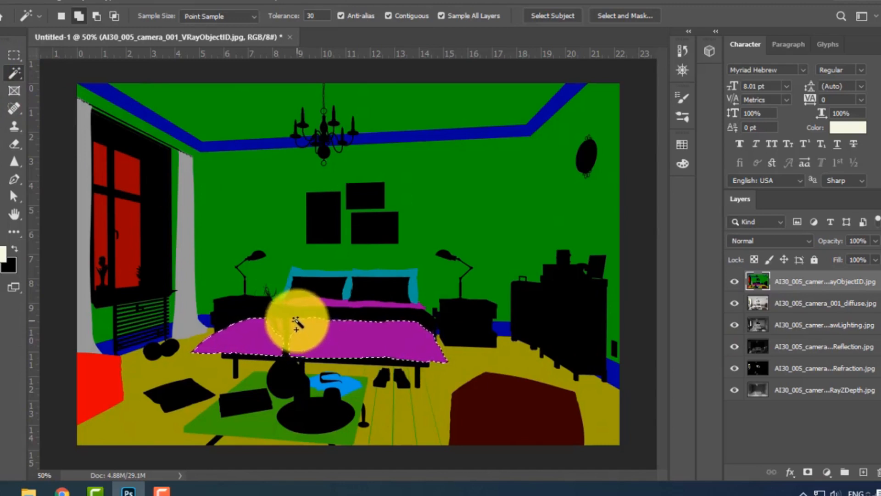
pyautogui.hotkey('ctrl', 'd')
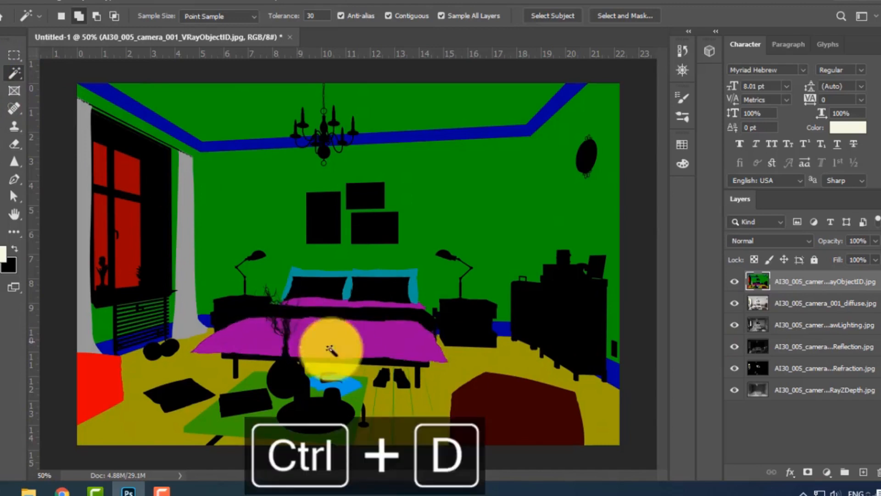
# Select all magenta bedding areas with Color Range, sampling the bedspread's magenta and lowering the fuzziness.
pyautogui.click(145, 1)
pyautogui.click(153, 128)
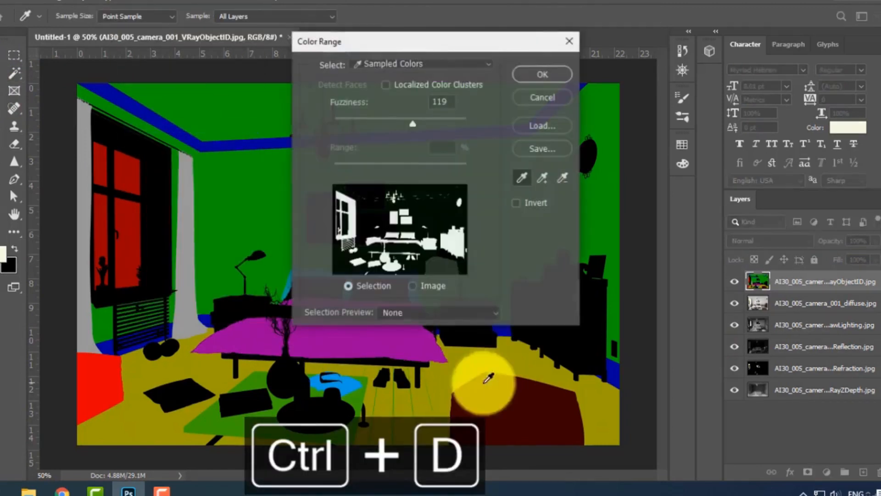
pyautogui.click(402, 340)
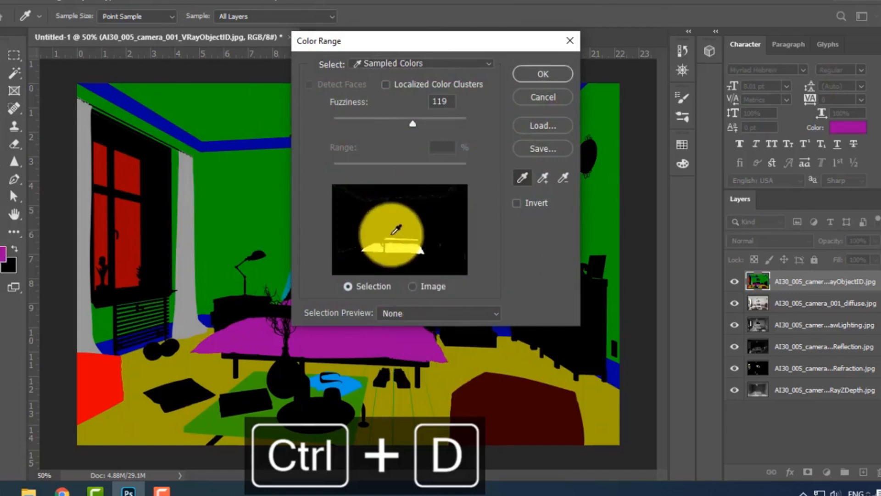
pyautogui.moveTo(417, 131); pyautogui.dragTo(389, 122)
pyautogui.click(558, 79)
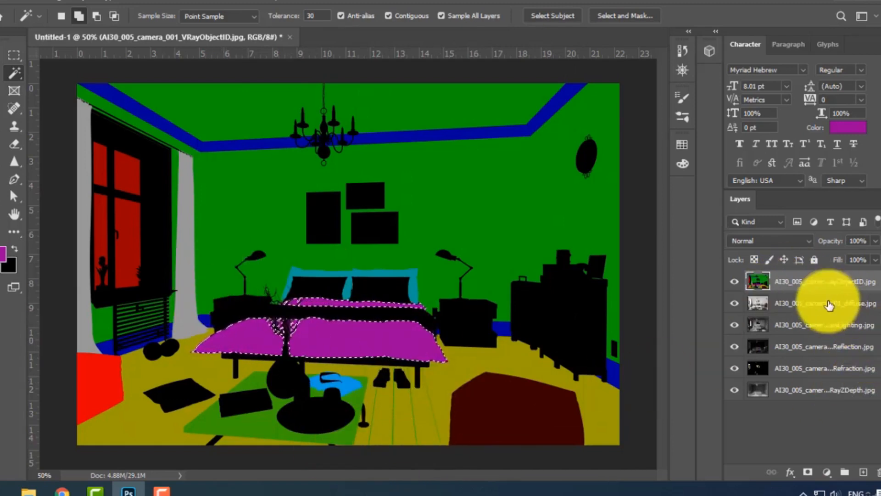
# Copy the selected bedding from the diffuse layer to a new layer, and check it by toggling the VRayObjectID and diffuse layers.
pyautogui.click(813, 303)
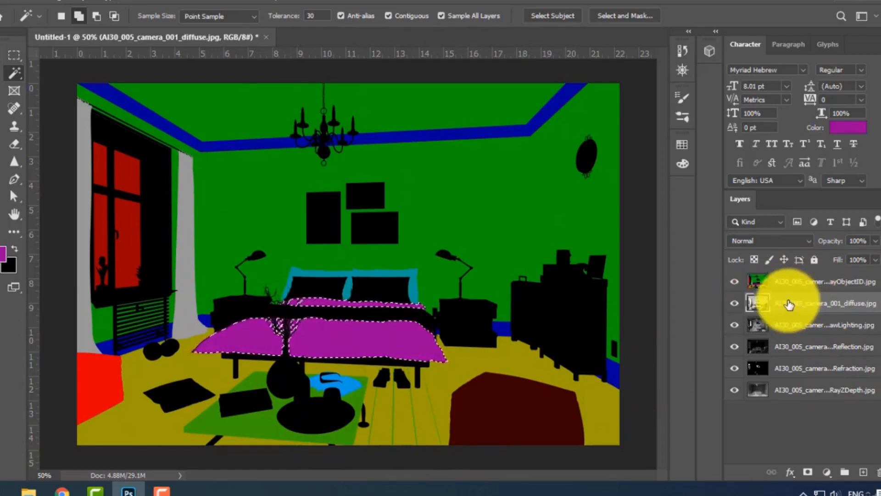
pyautogui.hotkey('ctrl', 'j')
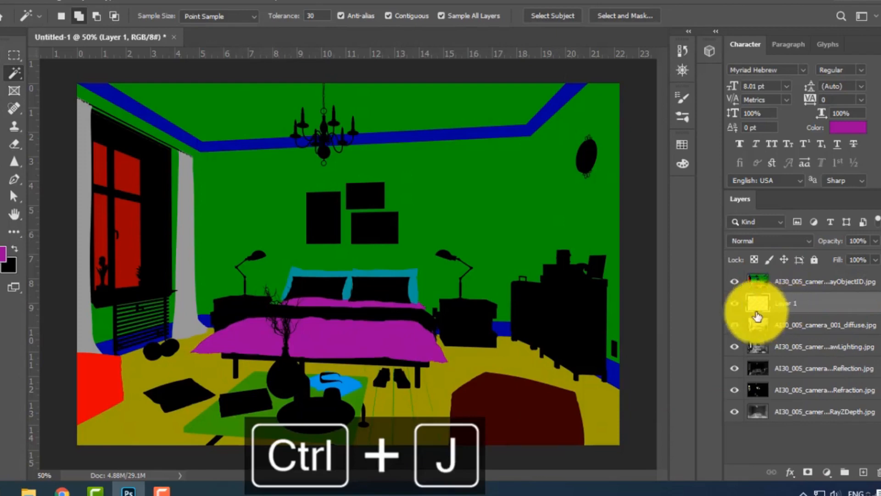
pyautogui.click(734, 282)
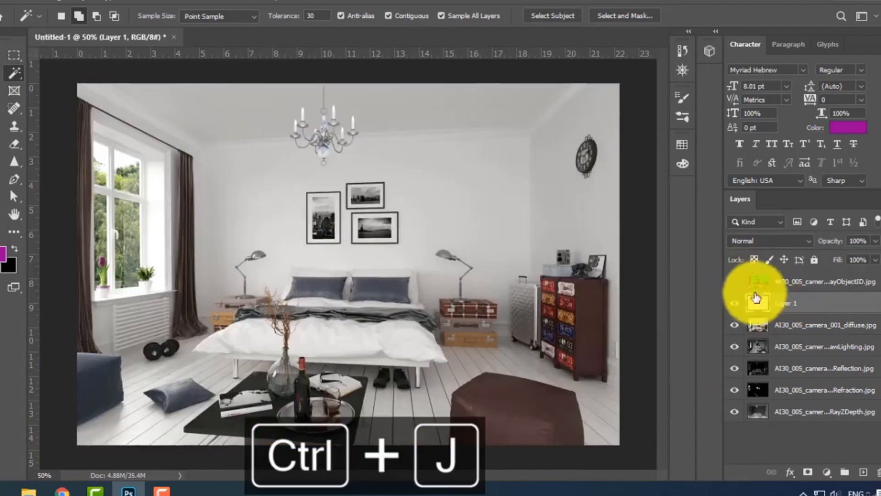
pyautogui.click(734, 325)
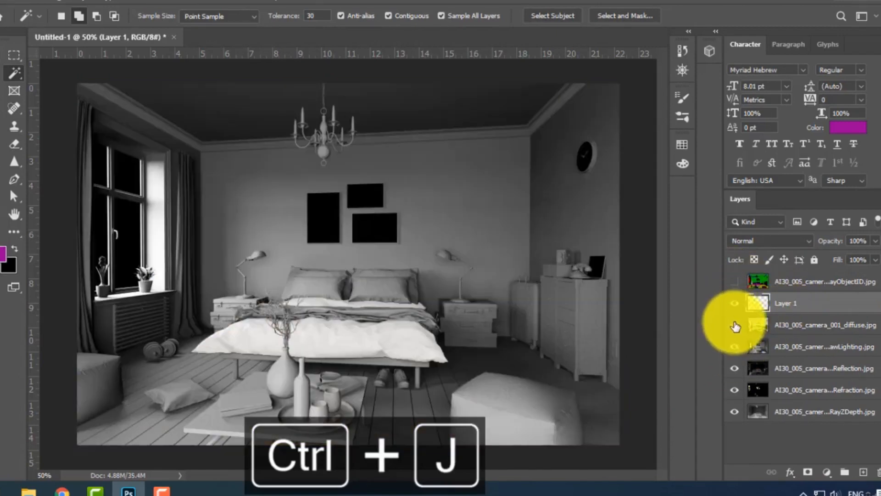
pyautogui.click(735, 325)
pyautogui.click(735, 282)
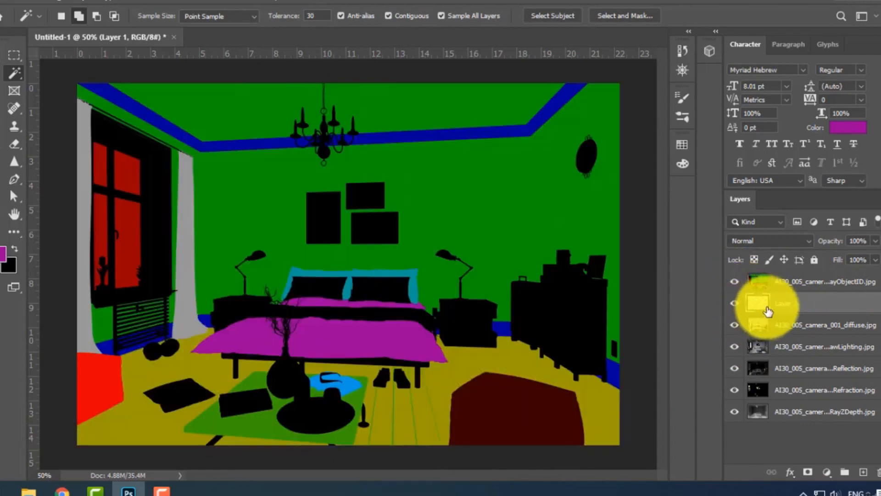
# Hide every layer except the copied bedding layer and inspect the cut-out bedding at 100% zoom.
pyautogui.rightClick(737, 308)
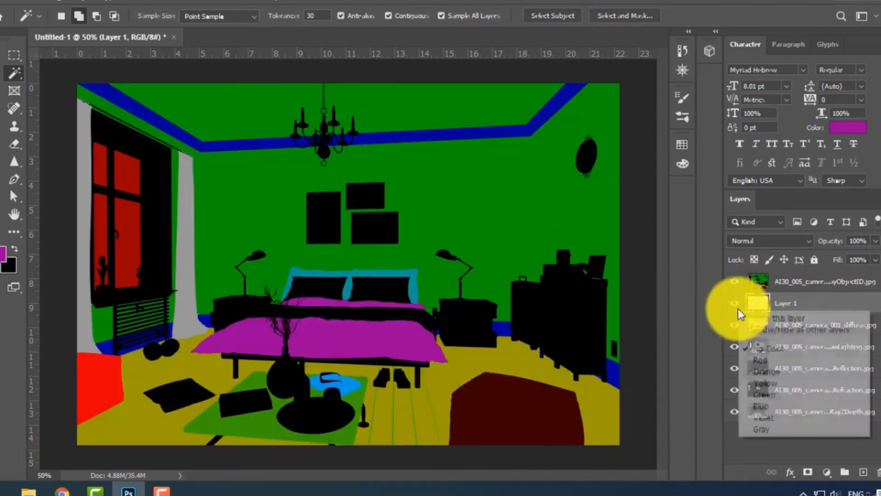
pyautogui.click(762, 331)
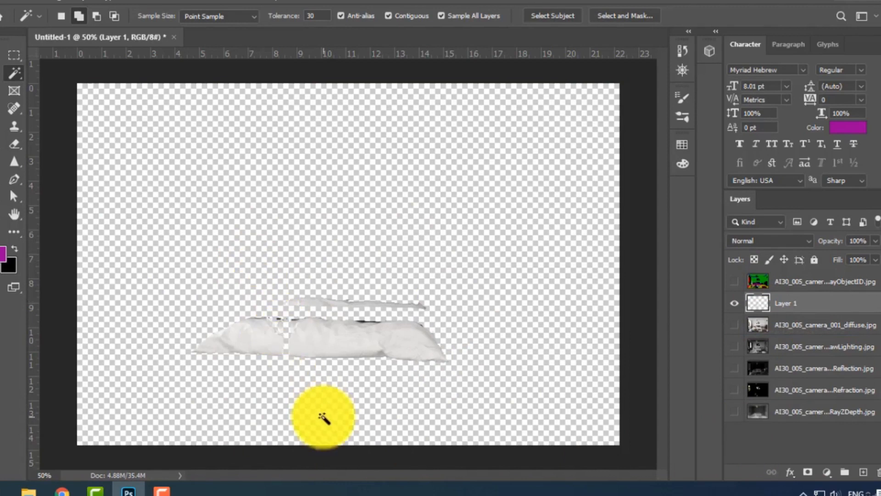
pyautogui.hotkey('ctrl', '1')
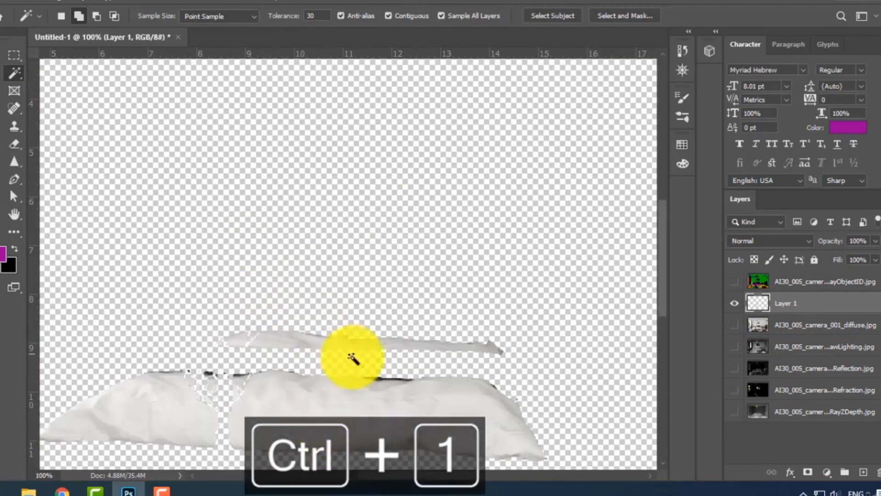
pyautogui.scroll(-1, 349, 356)
pyautogui.moveTo(335, 350); pyautogui.dragTo(435, 365)
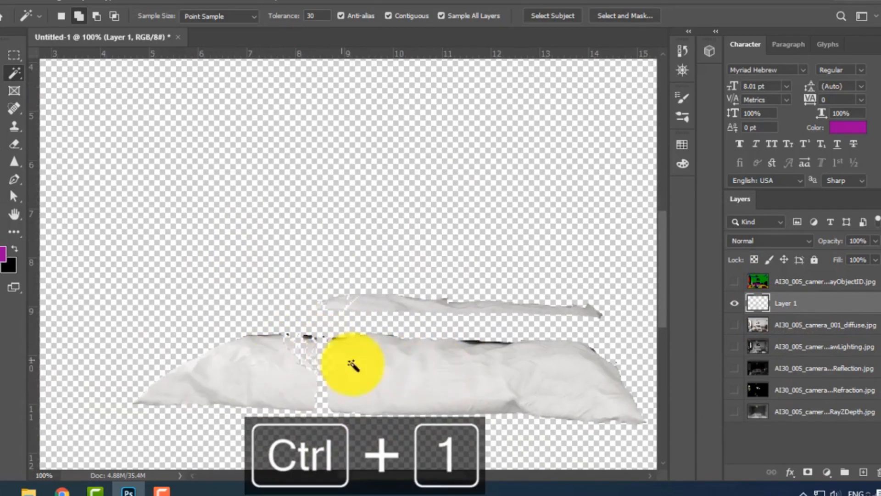
pyautogui.hscroll(3, 368, 361)
pyautogui.hscroll(-5, 421, 357)
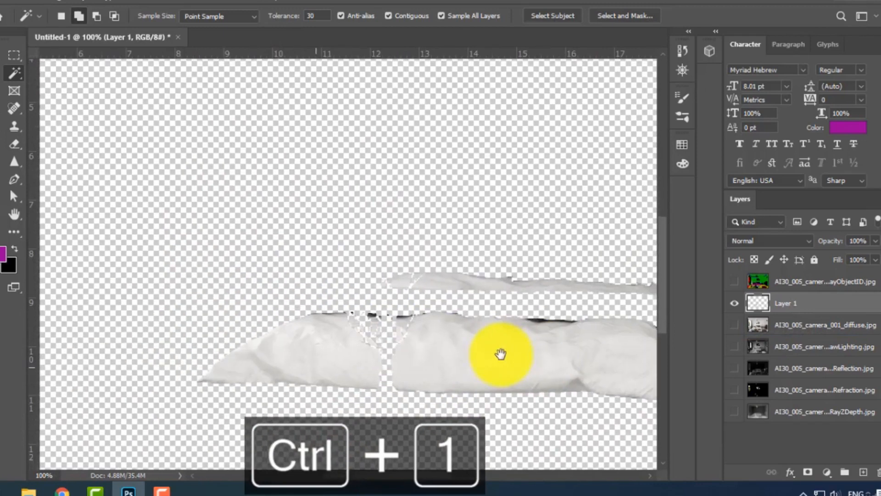
pyautogui.click(826, 474)
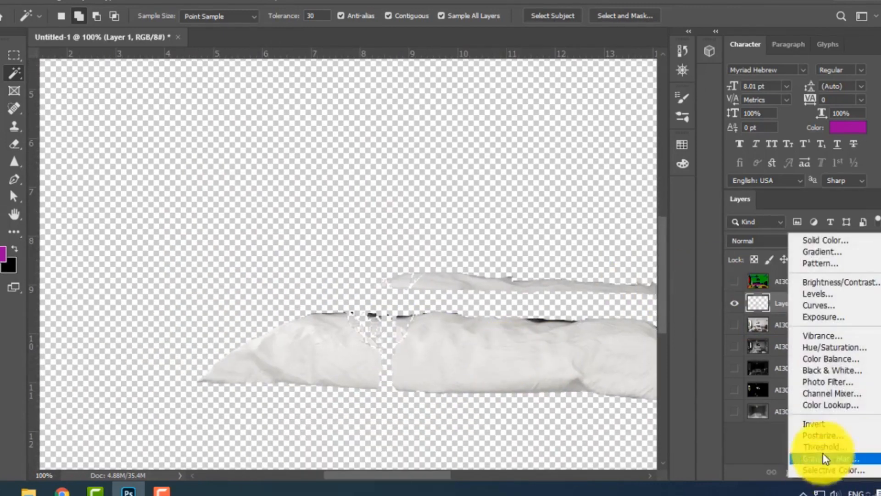
pyautogui.click(737, 431)
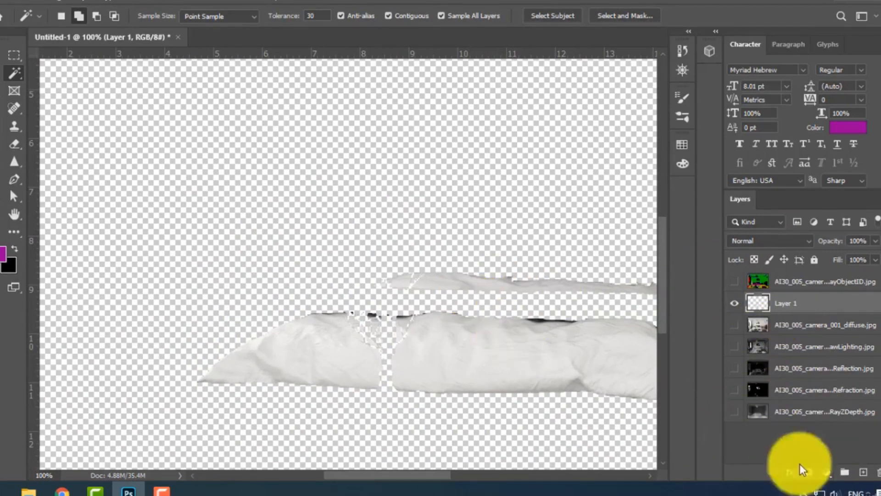
pyautogui.click(829, 474)
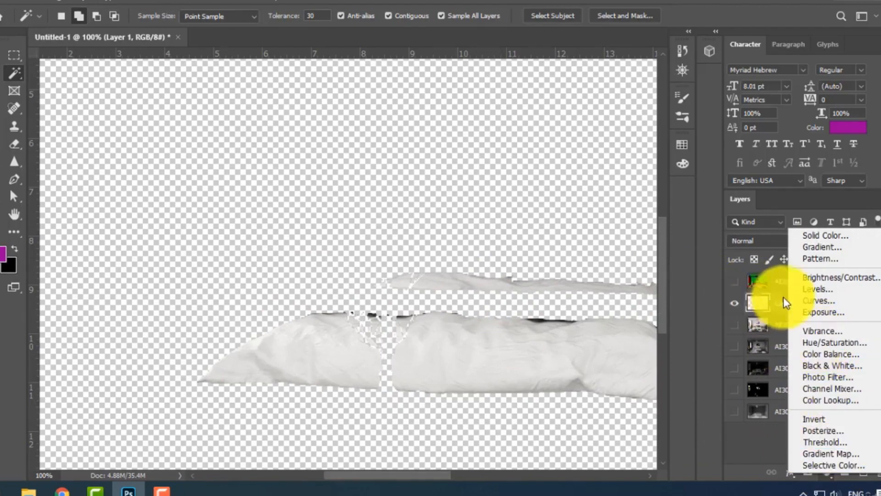
pyautogui.click(760, 448)
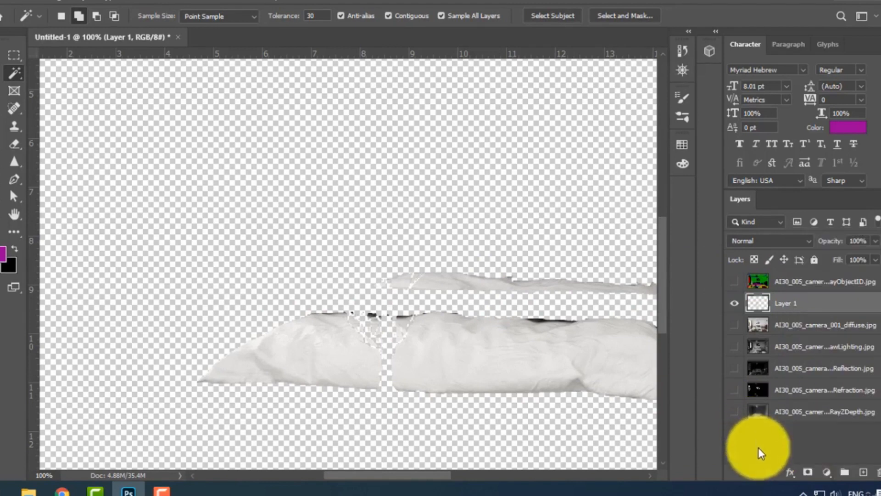
# Add a Hue/Saturation adjustment layer above Layer 1, using the previous layer to create a clipping mask.
pyautogui.click(826, 480)
pyautogui.click(826, 480)
pyautogui.click(826, 480)
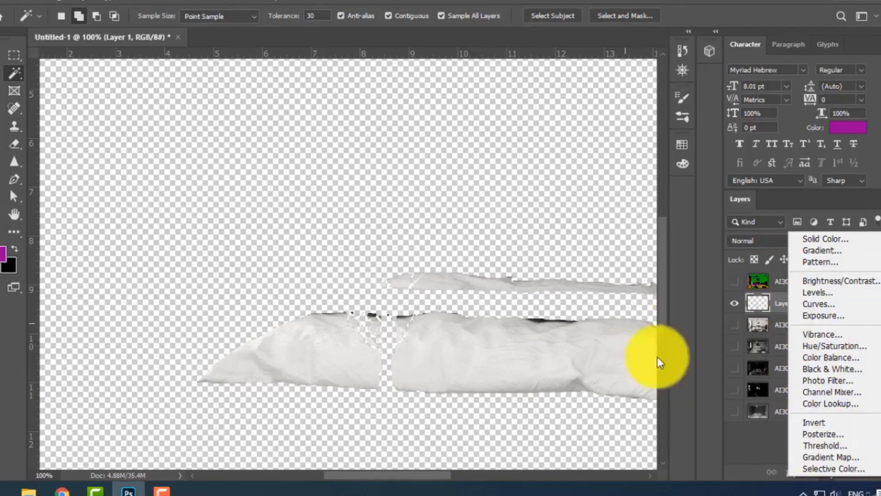
pyautogui.click(833, 347)
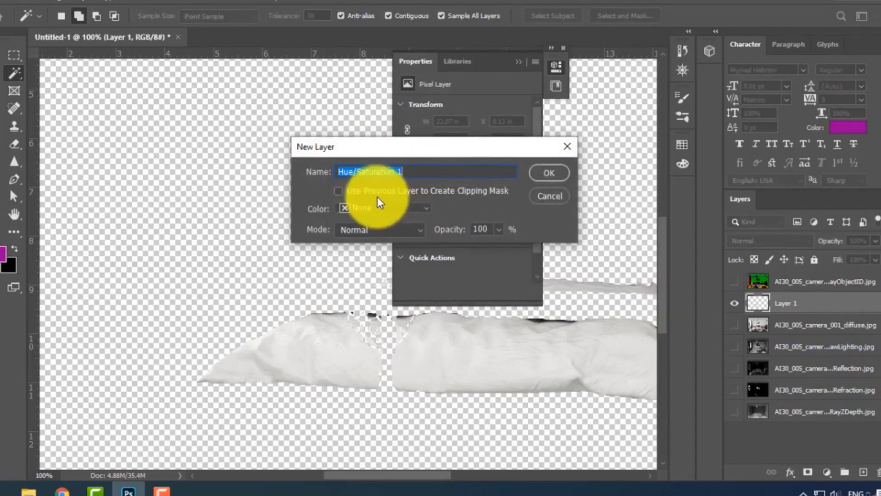
pyautogui.click(376, 194)
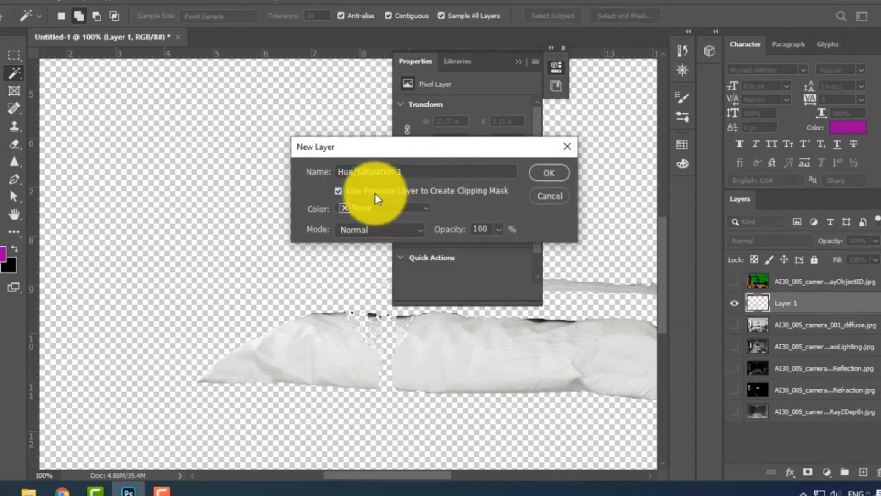
pyautogui.click(536, 177)
pyautogui.click(161, 490)
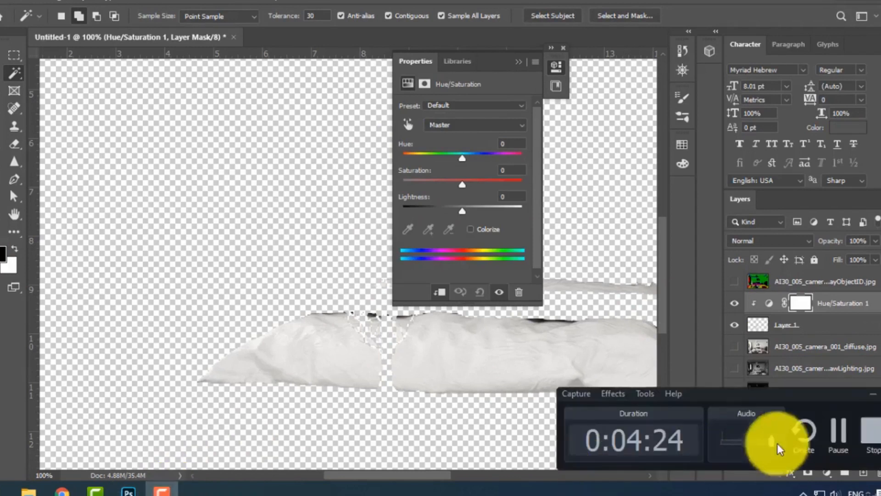
pyautogui.click(843, 443)
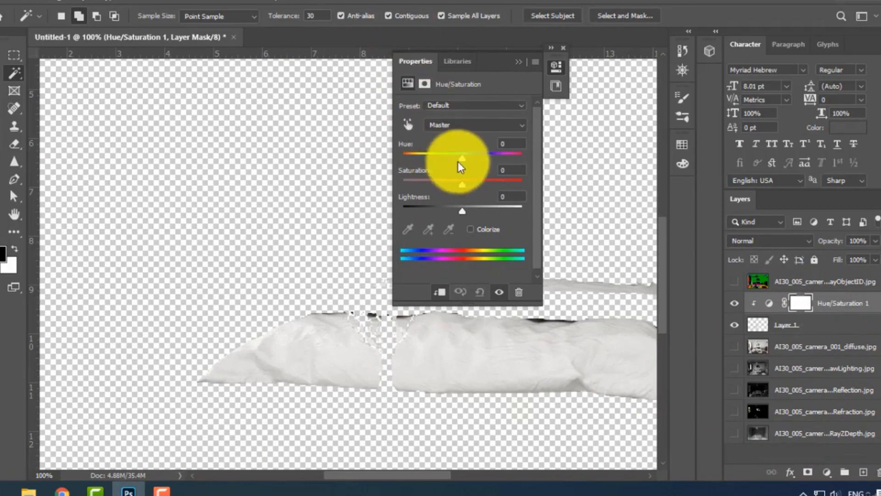
# Colorize the bedding red through the Hue/Saturation adjustment, with hue 0, saturation 100 and lightness -8.
pyautogui.moveTo(461, 159); pyautogui.dragTo(443, 170)
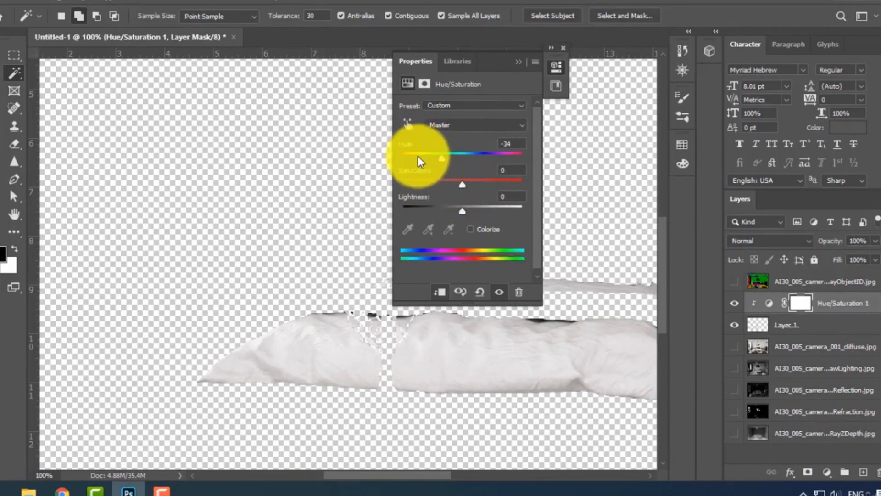
pyautogui.click(470, 229)
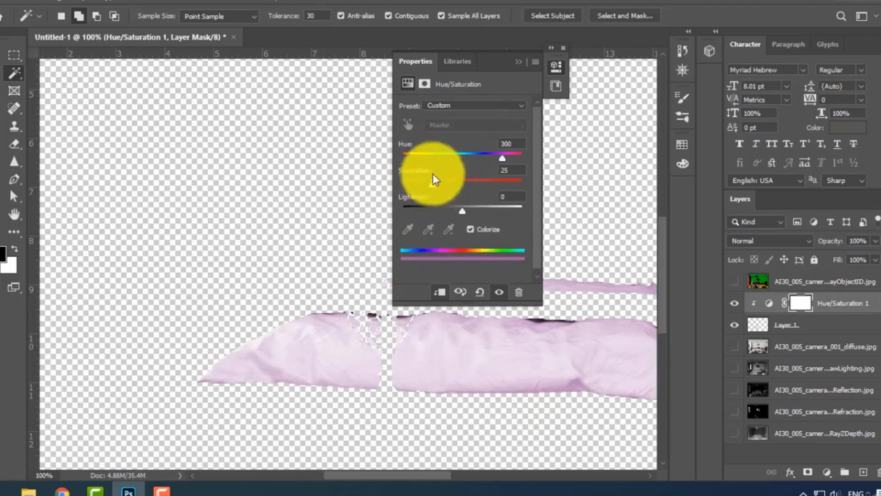
pyautogui.moveTo(435, 185); pyautogui.dragTo(521, 186)
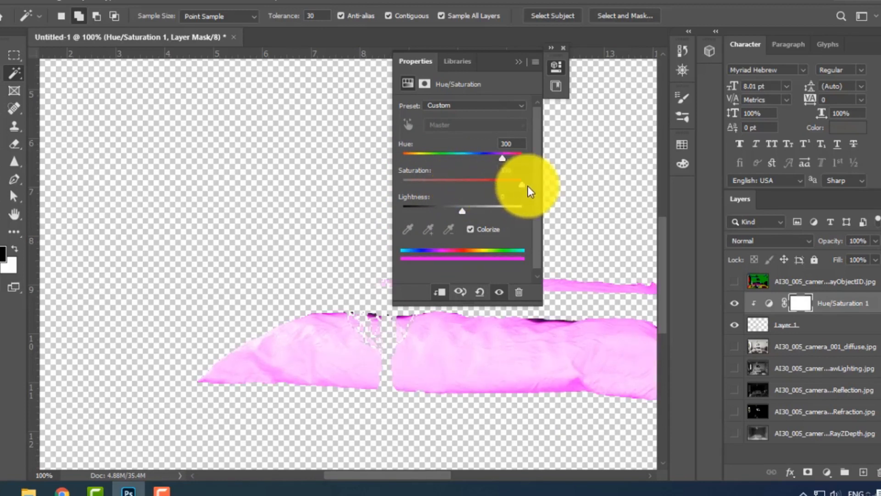
pyautogui.moveTo(464, 189); pyautogui.dragTo(525, 192)
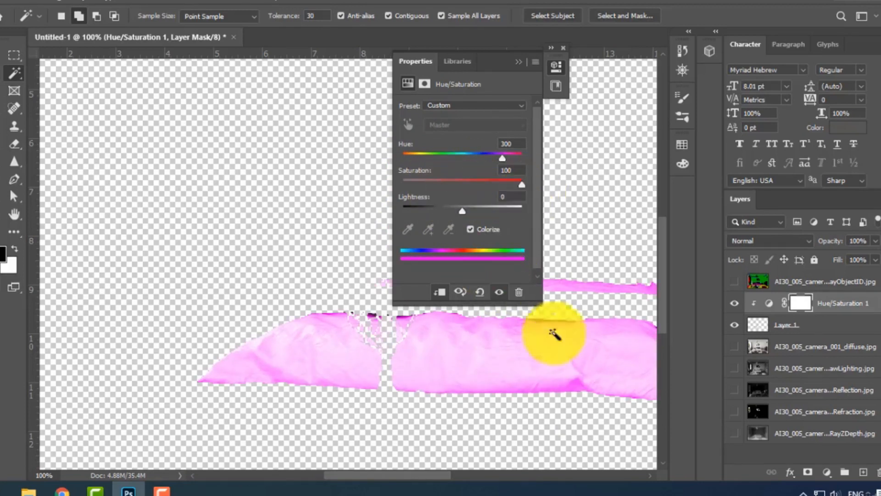
pyautogui.moveTo(501, 156); pyautogui.dragTo(395, 153)
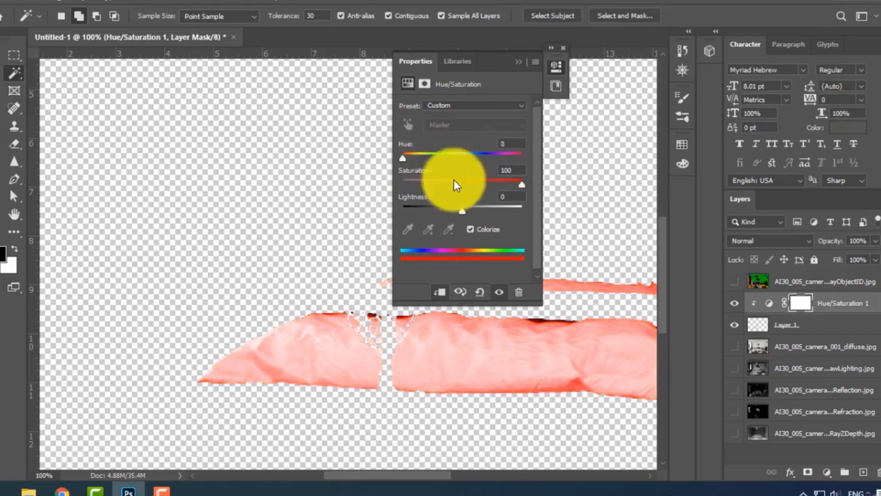
pyautogui.moveTo(461, 212)
pyautogui.mouseDown()
pyautogui.moveTo(449, 211)
pyautogui.moveTo(458, 208)
pyautogui.mouseUp()
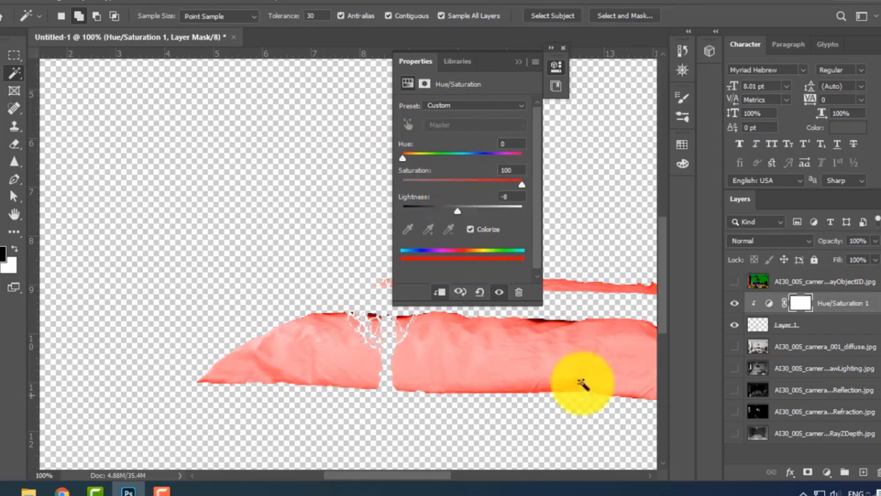
pyautogui.click(552, 47)
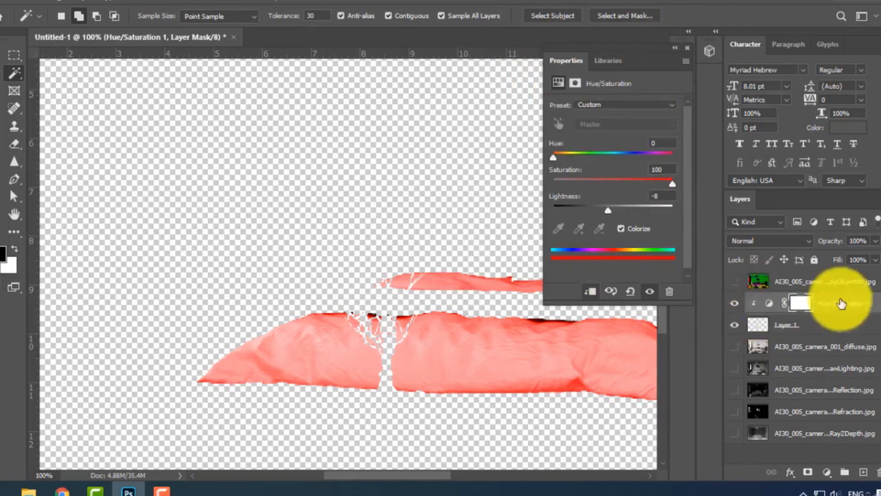
# Show the diffuse and raw lighting layers beneath the recoloured bedding, and compare by toggling the VRayObjectID layer and Layer 1.
pyautogui.click(735, 282)
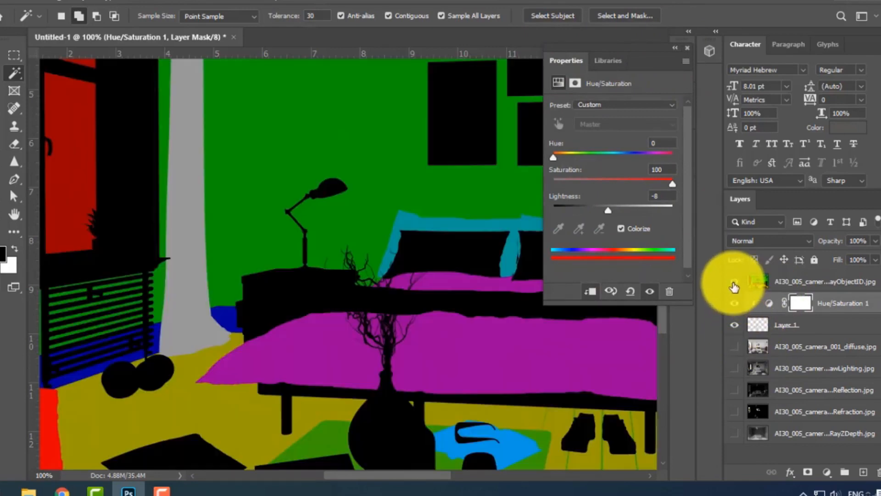
pyautogui.click(735, 283)
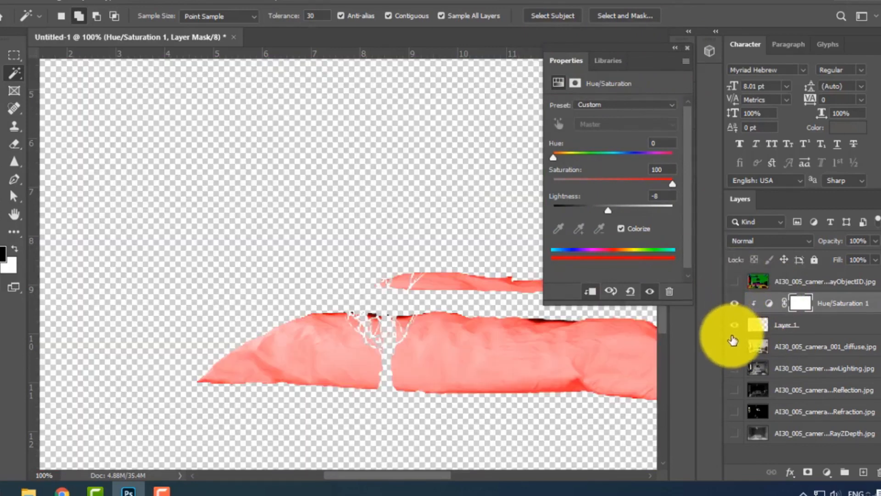
pyautogui.click(735, 349)
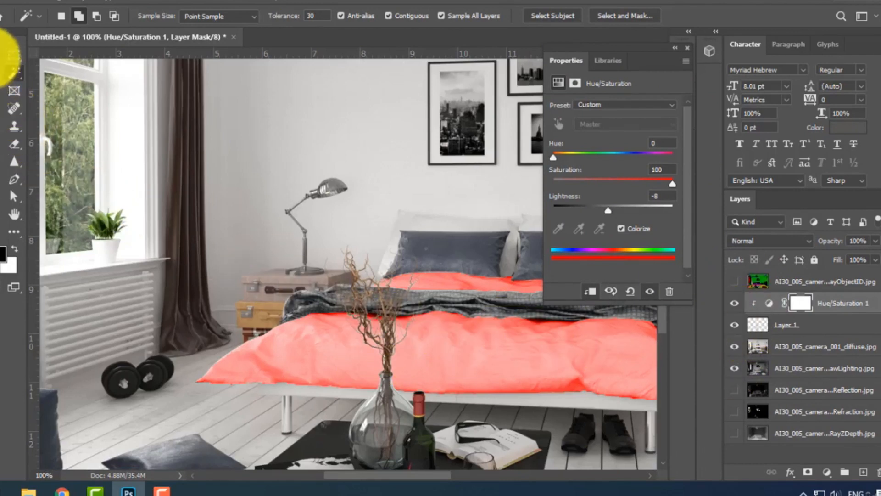
pyautogui.click(10, 42)
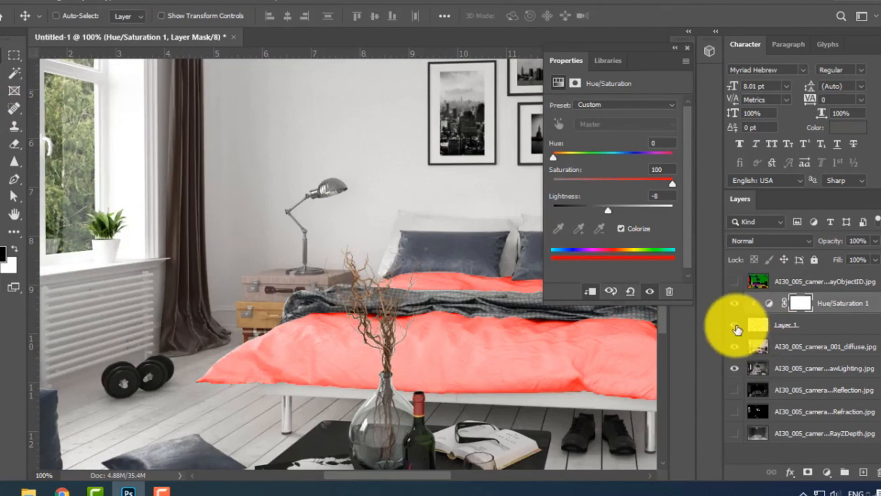
pyautogui.click(737, 330)
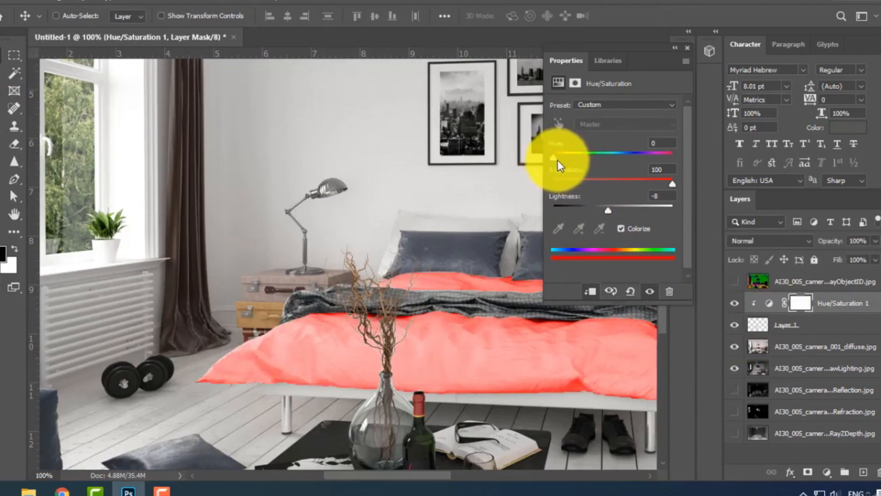
# Try a light blue bedding colour with hue 248 and lightness +13 in the Hue/Saturation adjustment.
pyautogui.moveTo(557, 160); pyautogui.dragTo(636, 158)
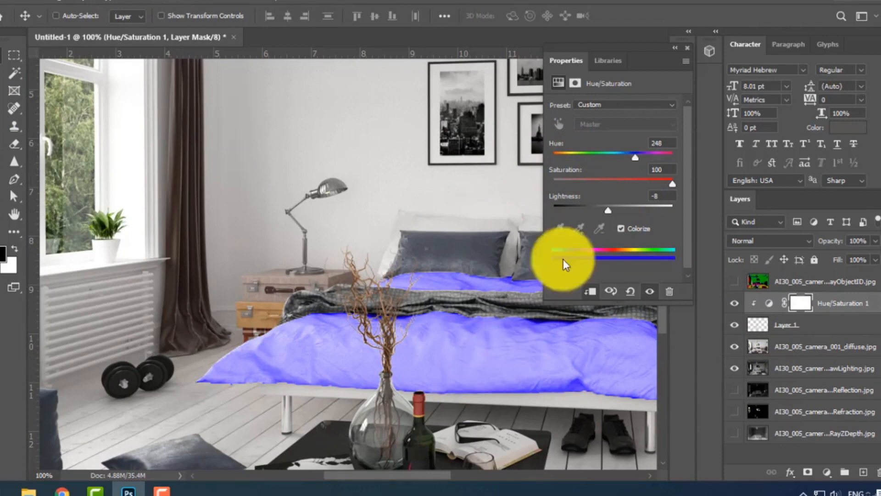
pyautogui.moveTo(605, 211)
pyautogui.mouseDown()
pyautogui.moveTo(561, 209)
pyautogui.moveTo(621, 205)
pyautogui.mouseUp()
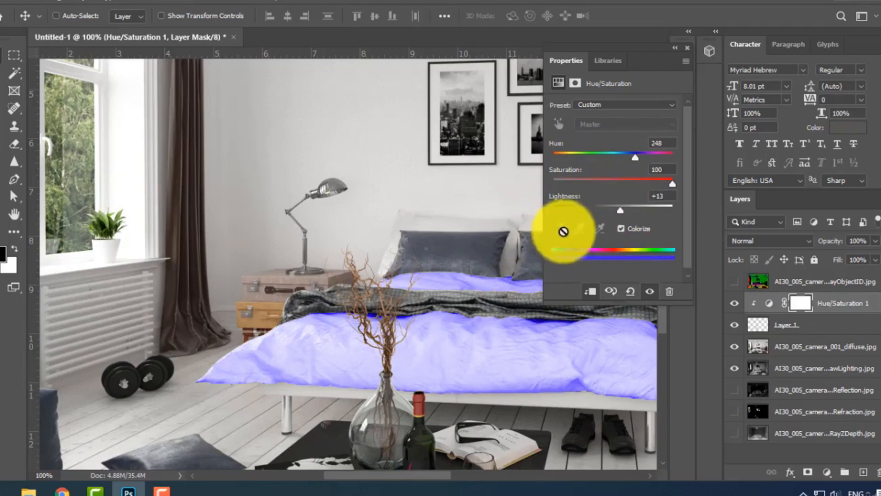
# Mute the bedding tint with hue 0, saturation 11 and lightness -41, and set the adjustment layer's opacity to 10%.
pyautogui.moveTo(633, 158); pyautogui.dragTo(545, 155)
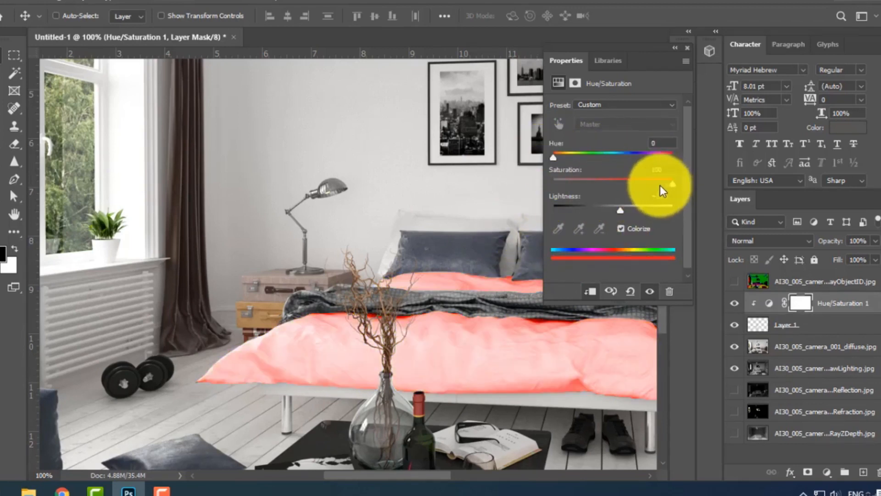
pyautogui.moveTo(661, 187); pyautogui.dragTo(567, 186)
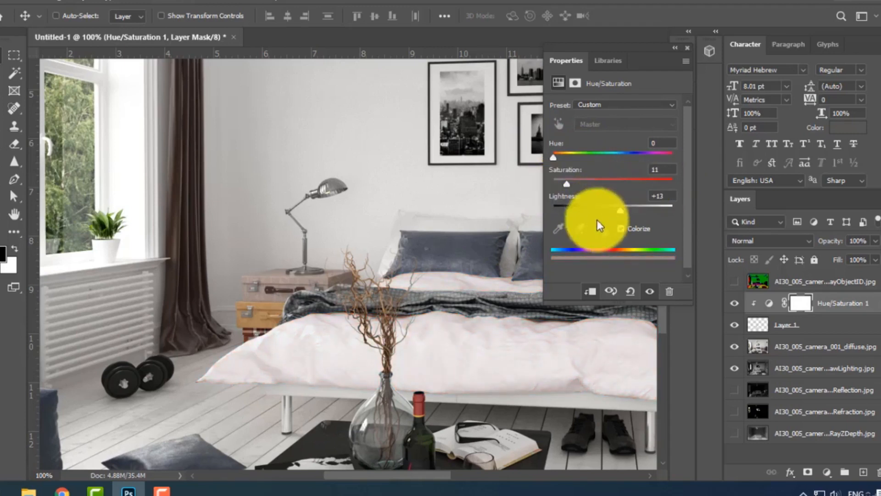
pyautogui.moveTo(621, 210); pyautogui.dragTo(588, 211)
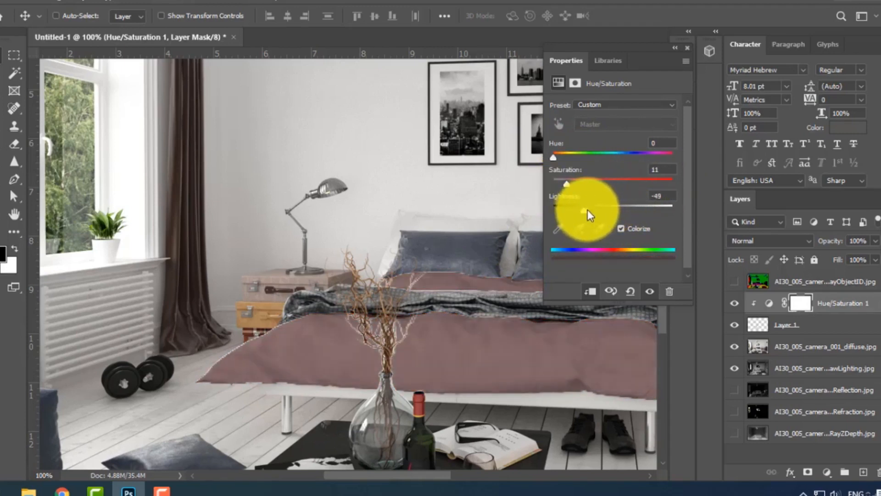
pyautogui.scroll(2, 515, 276)
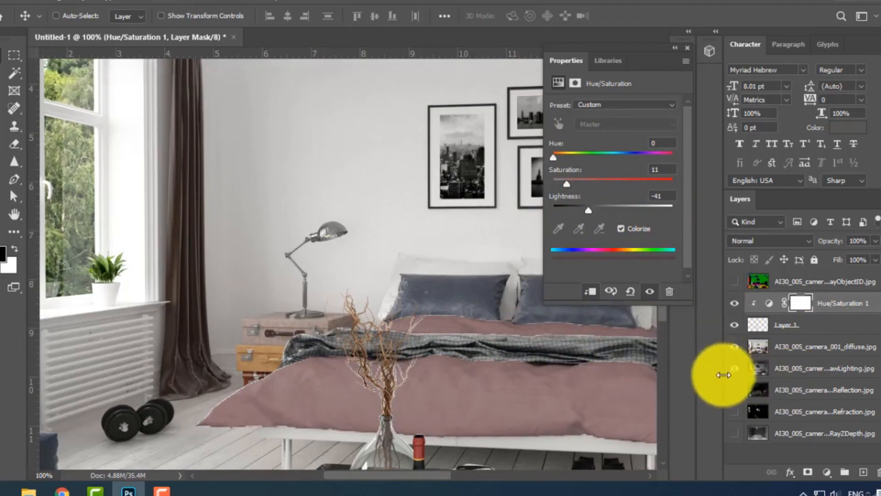
pyautogui.scroll(-2, 395, 406)
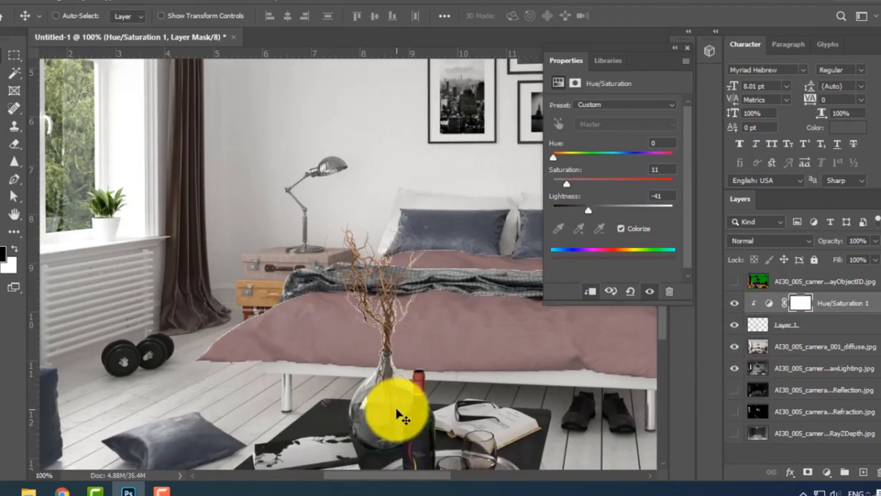
pyautogui.press('1')
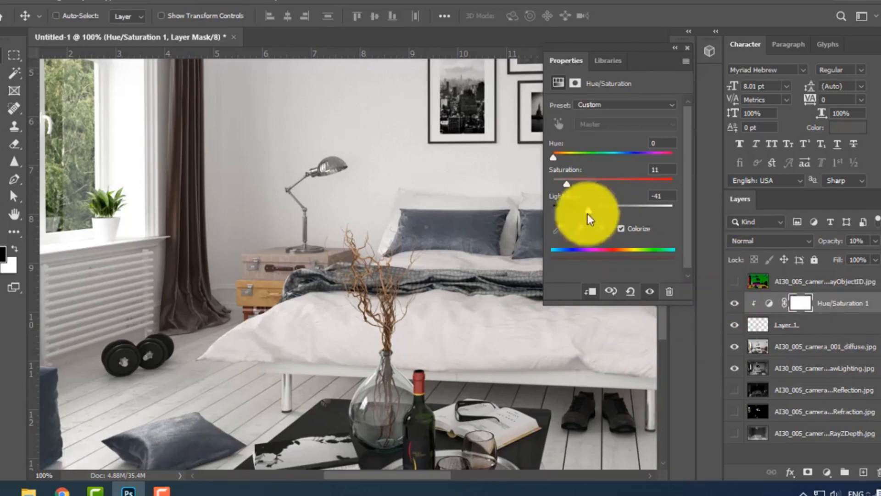
pyautogui.click(674, 55)
# Show and activate the VRayObjectID layer, and select its green wall and ceiling areas using Color Range with fuzziness 89.
pyautogui.click(735, 282)
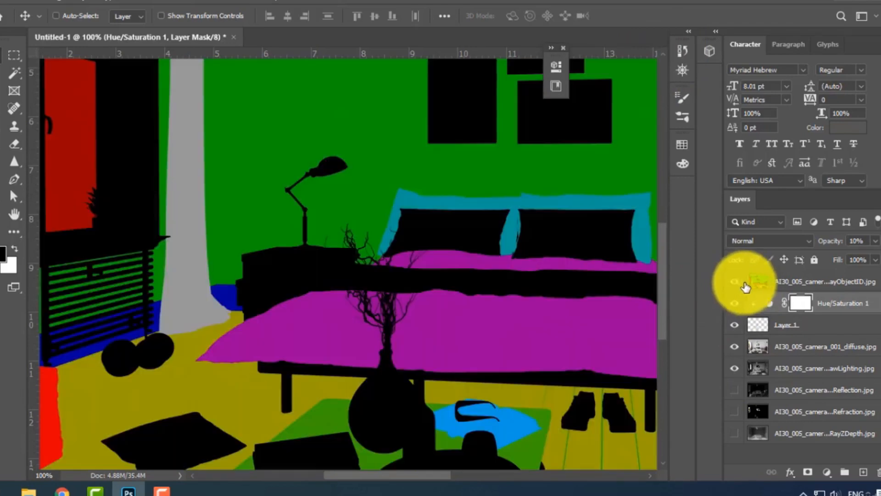
pyautogui.click(801, 281)
pyautogui.scroll(4, 417, 351)
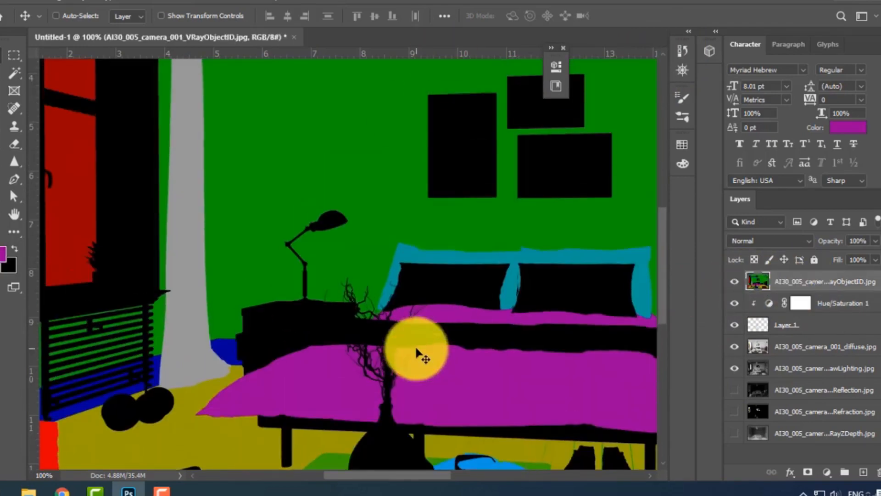
pyautogui.hotkey('ctrl', '-')
pyautogui.hotkey('ctrl', '-')
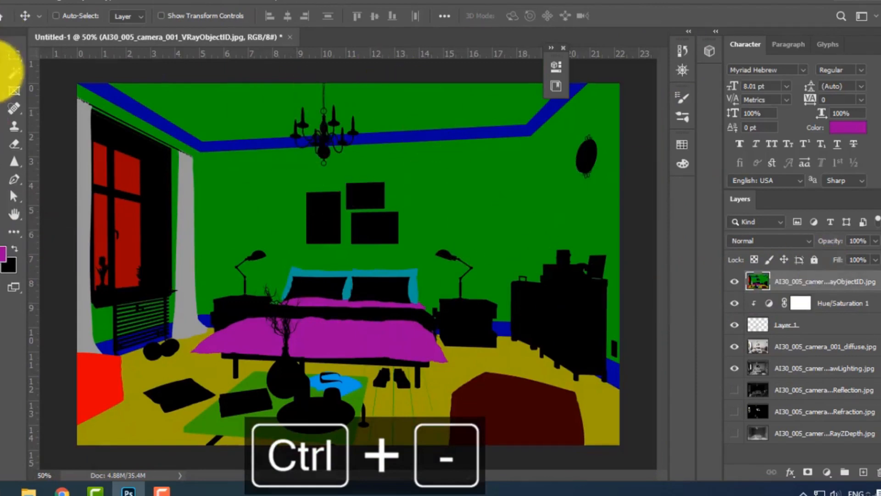
pyautogui.click(129, 3)
pyautogui.click(149, 125)
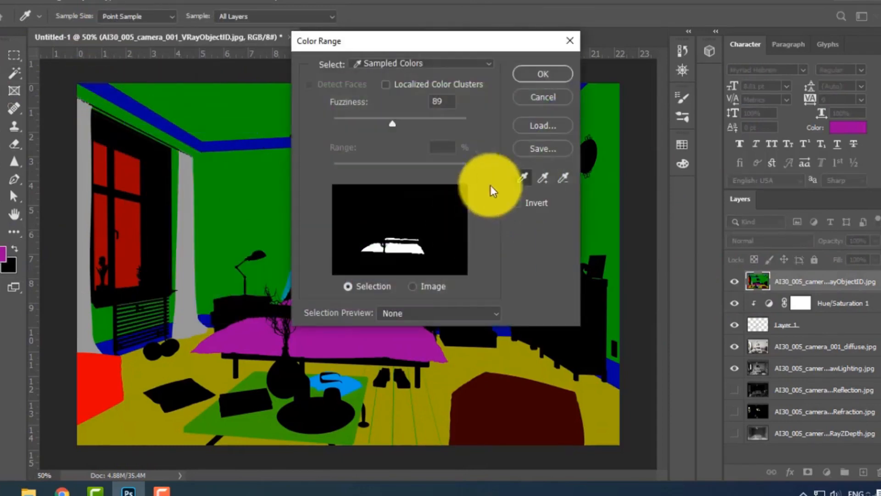
pyautogui.click(233, 182)
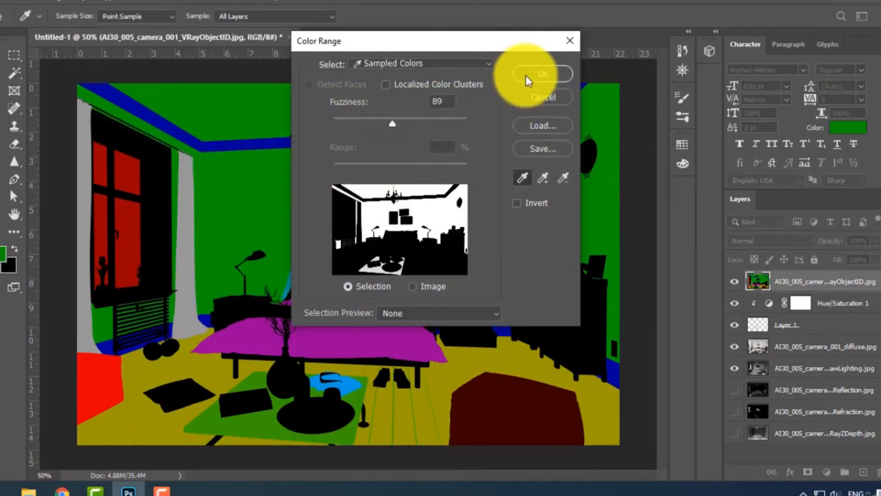
pyautogui.click(525, 76)
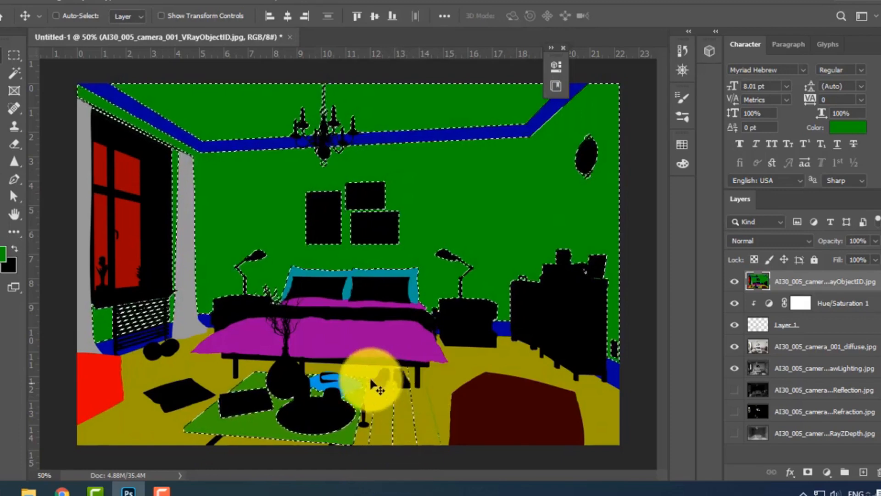
# Subtract the green rug and the floorboard lines from the wall selection with the Rectangular Marquee tool.
pyautogui.click(15, 55)
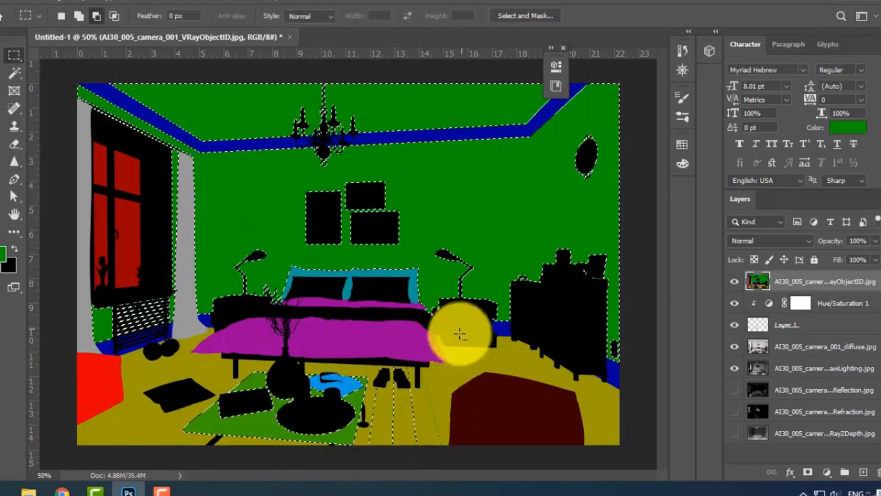
pyautogui.moveTo(462, 329); pyautogui.dragTo(368, 467)
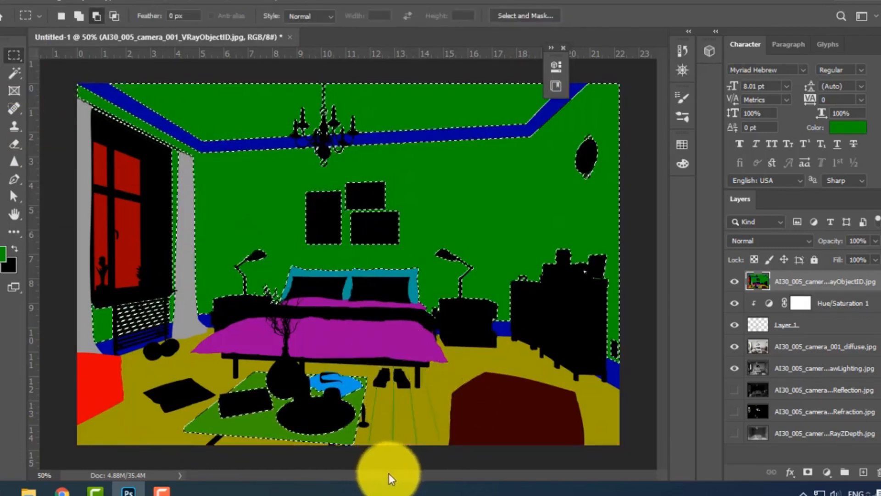
pyautogui.moveTo(477, 328); pyautogui.dragTo(198, 490)
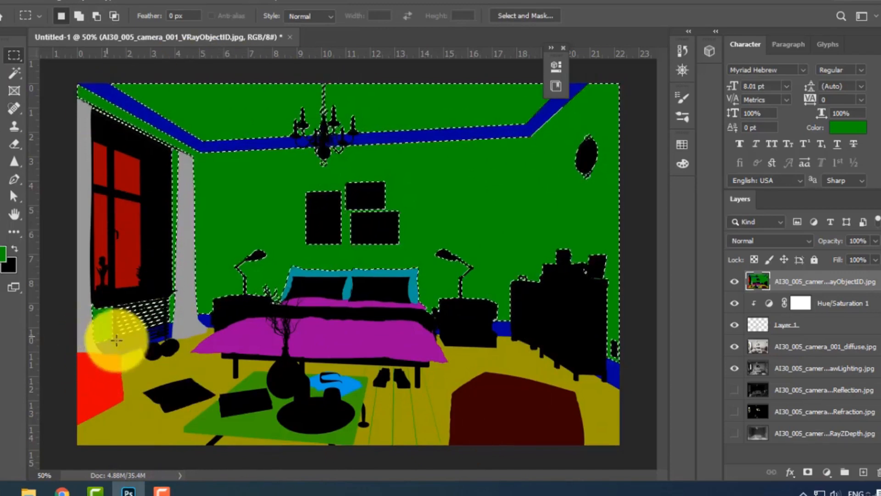
# Try subtracting the radiator area from the wall selection with the Polygonal Lasso tool, and undo that subtraction.
pyautogui.click(12, 72)
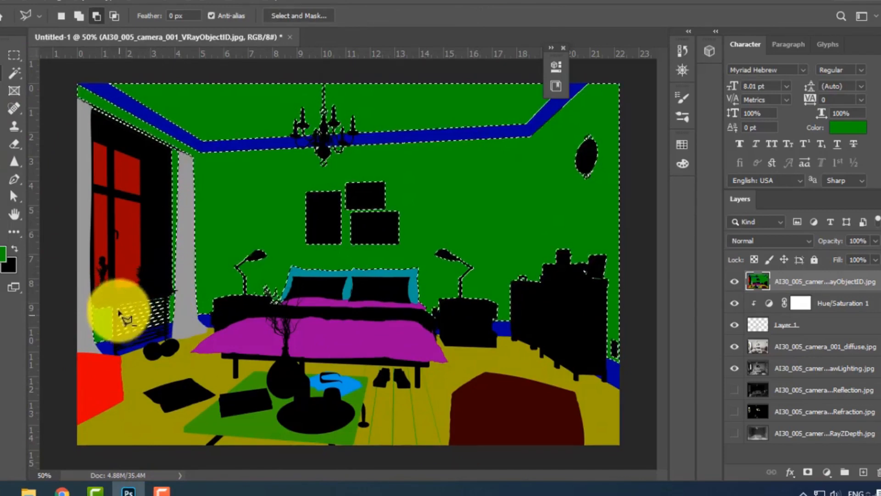
pyautogui.click(115, 358)
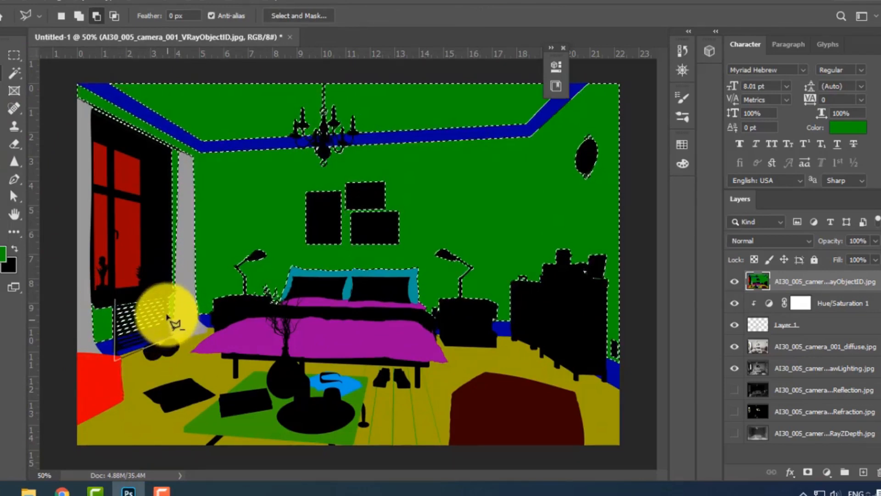
pyautogui.click(167, 295)
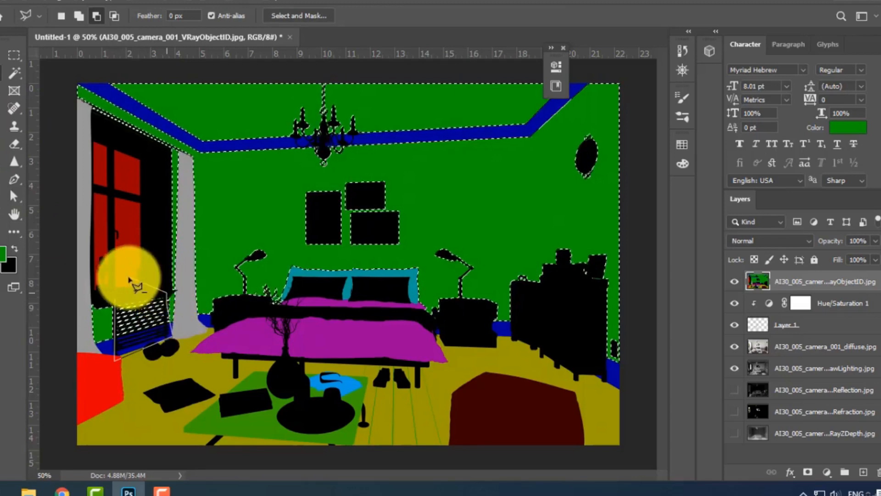
pyautogui.doubleClick(130, 279)
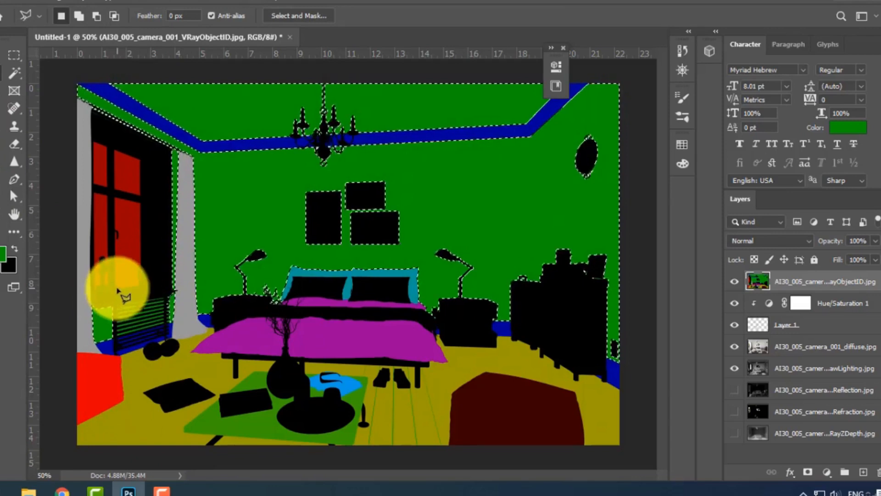
pyautogui.hotkey('ctrl', 'z')
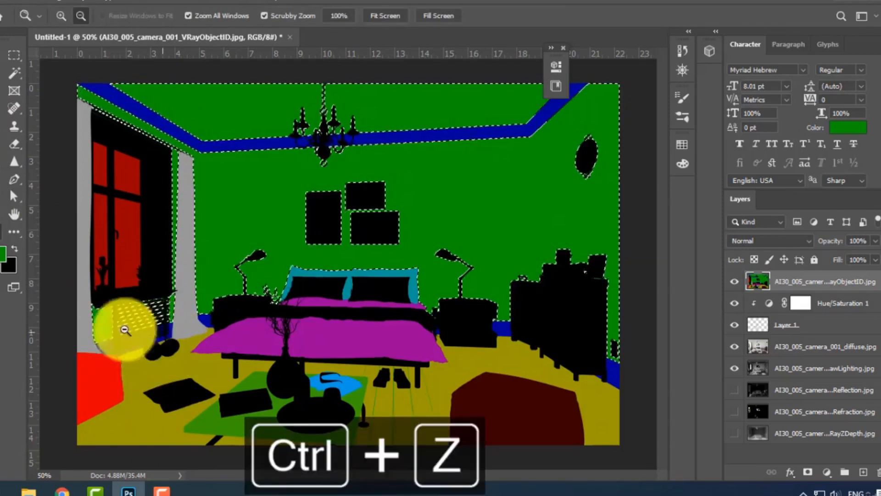
# Copy the selected walls and ceiling from the diffuse layer to a new layer.
pyautogui.click(7, 41)
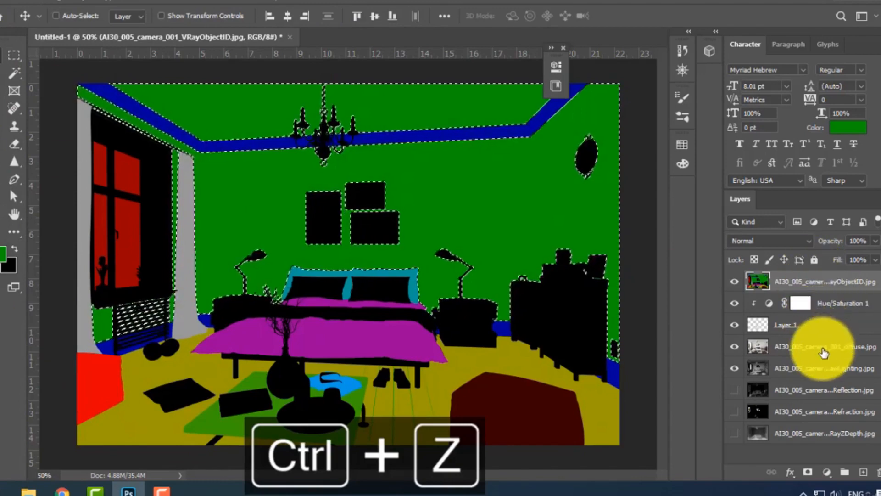
pyautogui.click(837, 354)
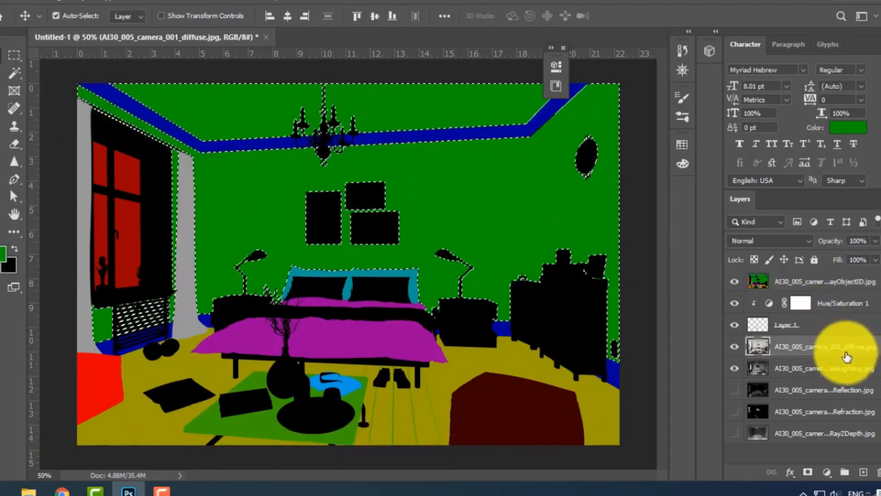
pyautogui.hotkey('ctrl', 'j')
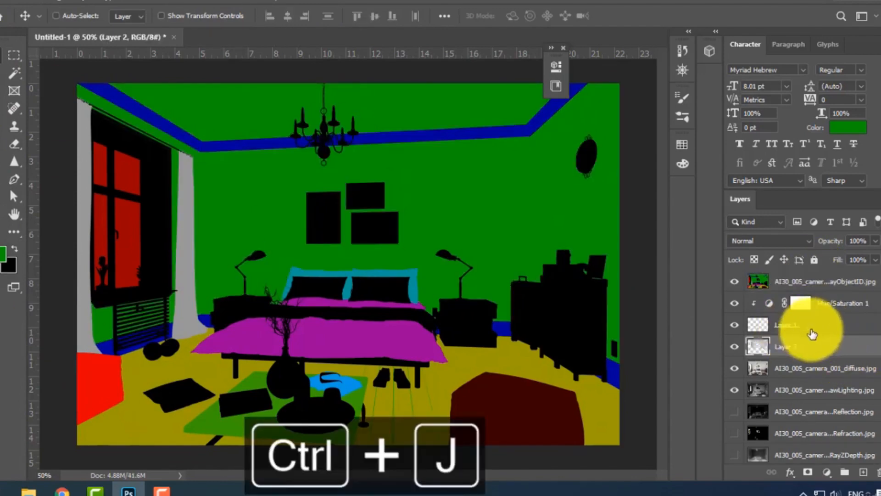
# Add a Hue/Saturation adjustment layer above the copied wall layer and colorize it with hue 120 and saturation 25.
pyautogui.click(826, 471)
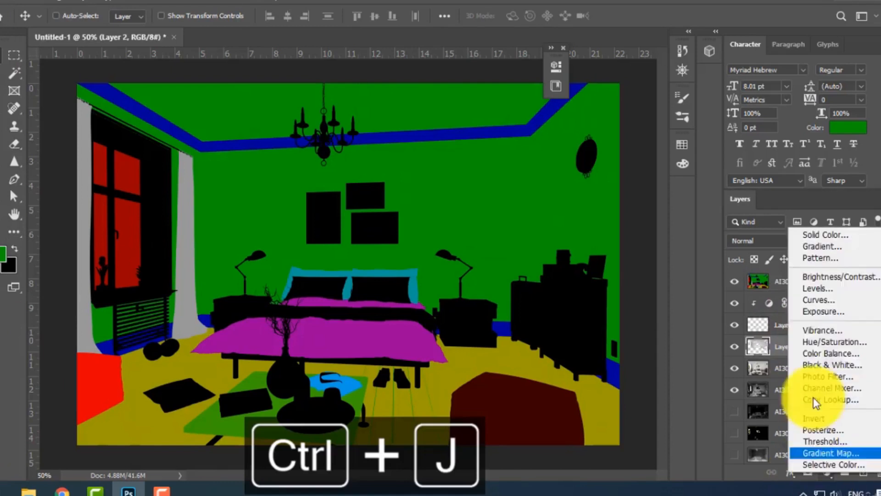
pyautogui.click(817, 343)
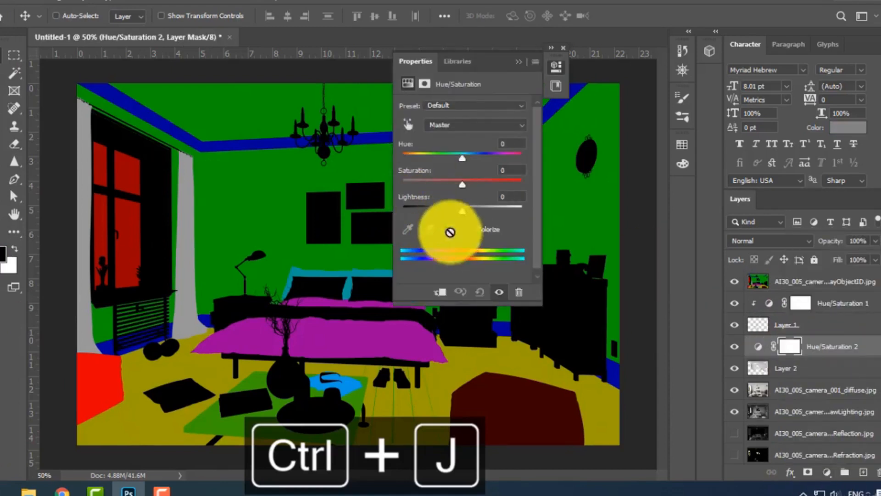
pyautogui.click(479, 230)
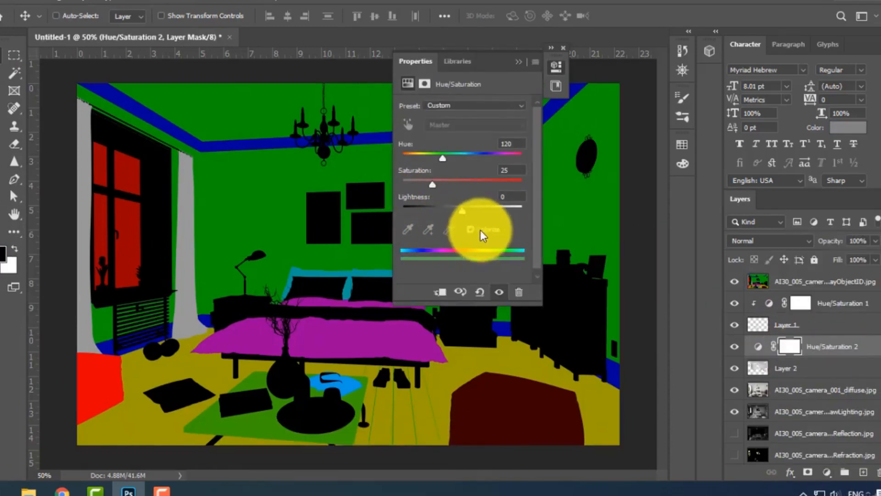
# With the VRayObjectID pass hidden, clip the Hue/Saturation 2 adjustment to the copied wall layer and set its hue to 248.
pyautogui.click(734, 283)
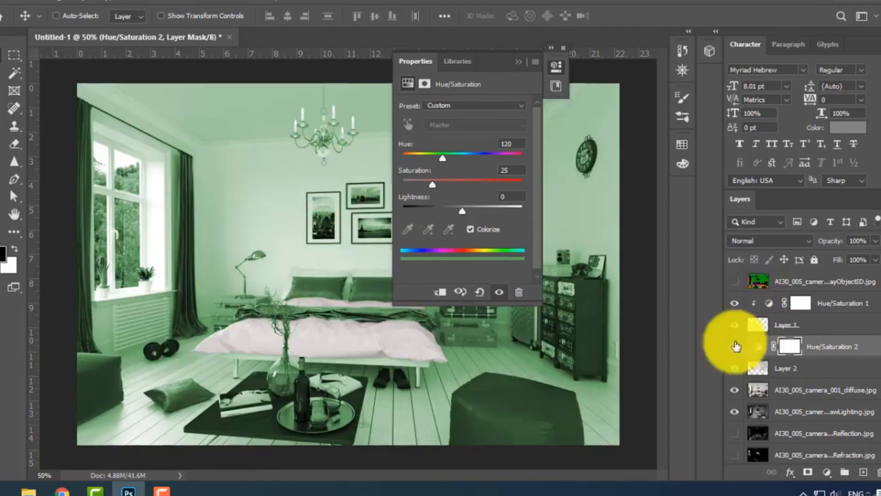
pyautogui.rightClick(836, 345)
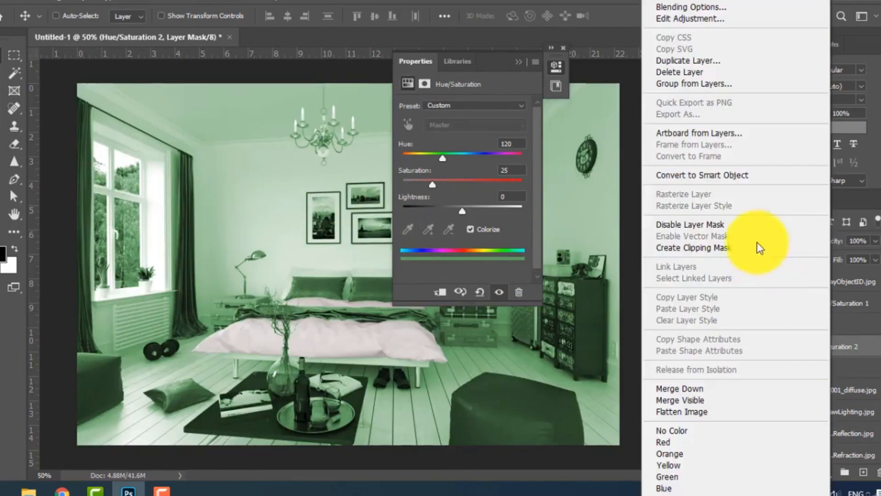
pyautogui.click(714, 248)
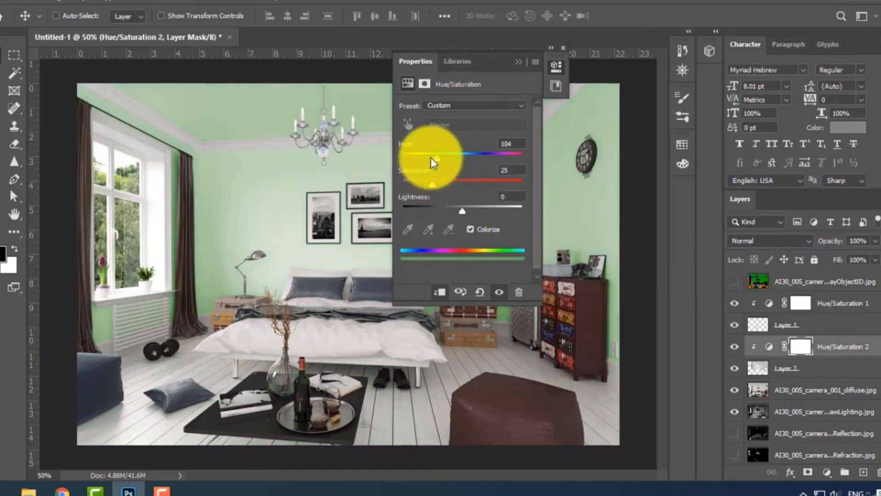
pyautogui.moveTo(431, 157); pyautogui.dragTo(484, 155)
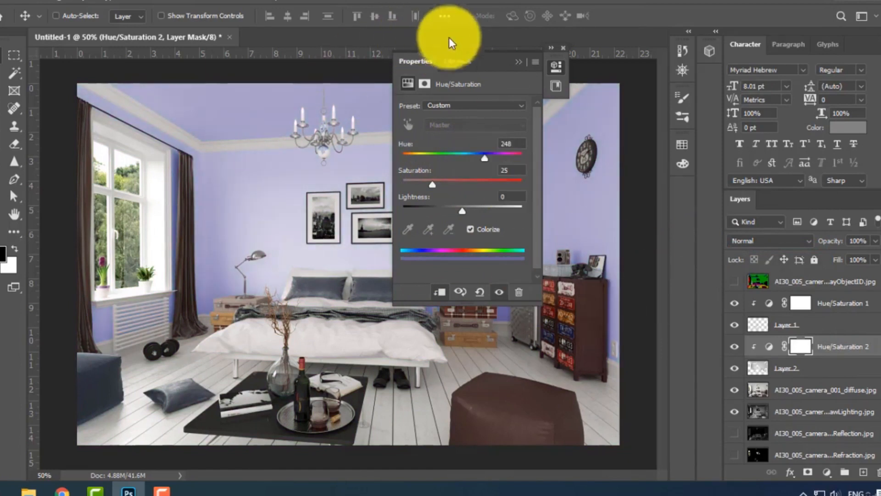
# Compare the room with and without the wall recolour, and check it against the VRayObjectID pass.
pyautogui.moveTo(478, 58); pyautogui.dragTo(633, 73)
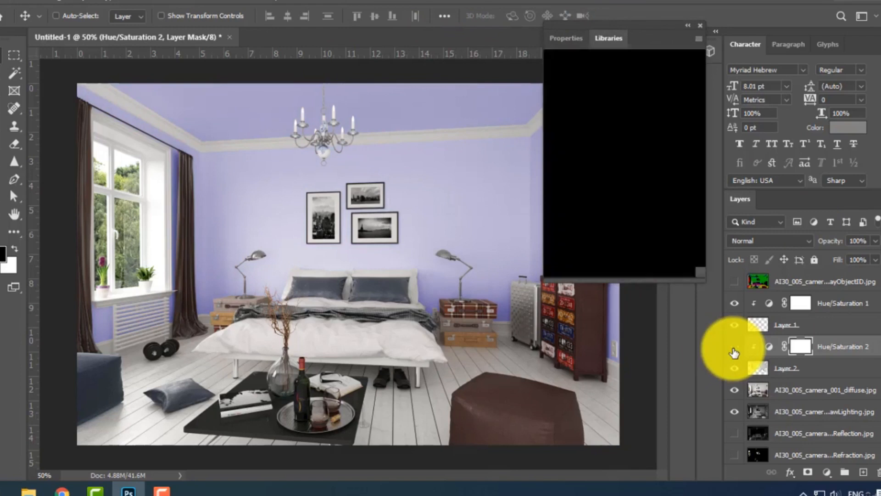
pyautogui.click(734, 349)
pyautogui.click(734, 349)
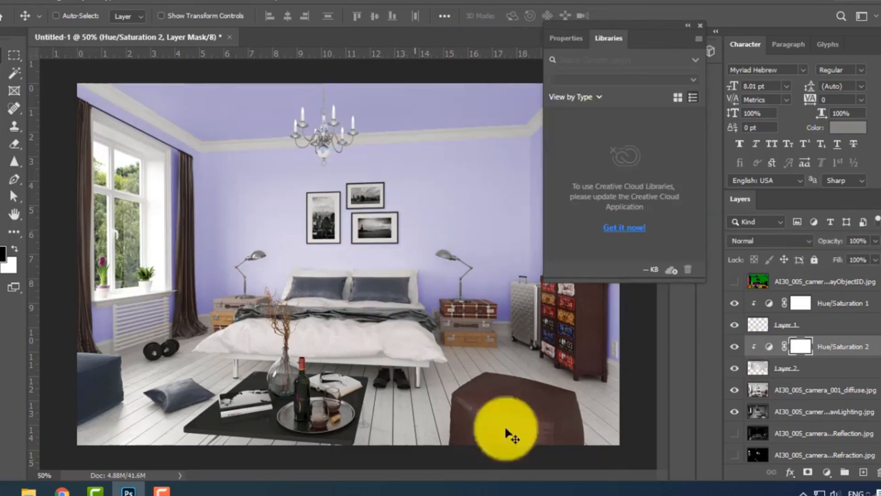
pyautogui.click(700, 28)
pyautogui.click(734, 282)
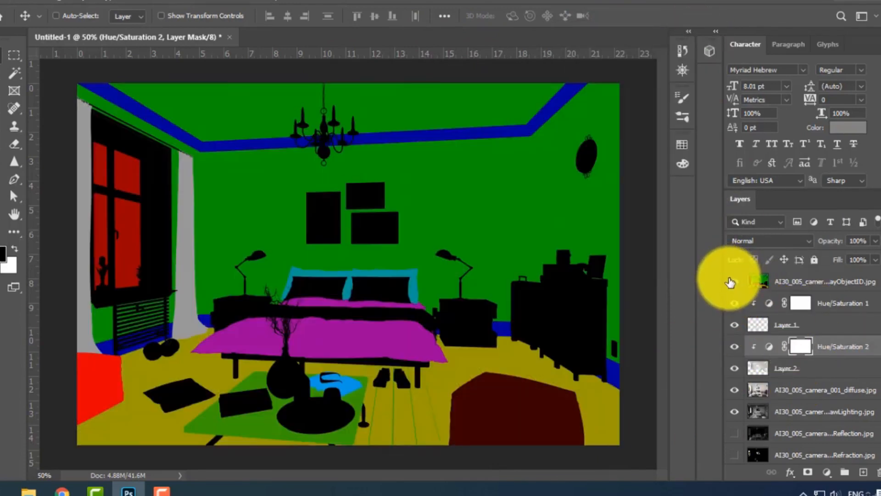
pyautogui.click(735, 281)
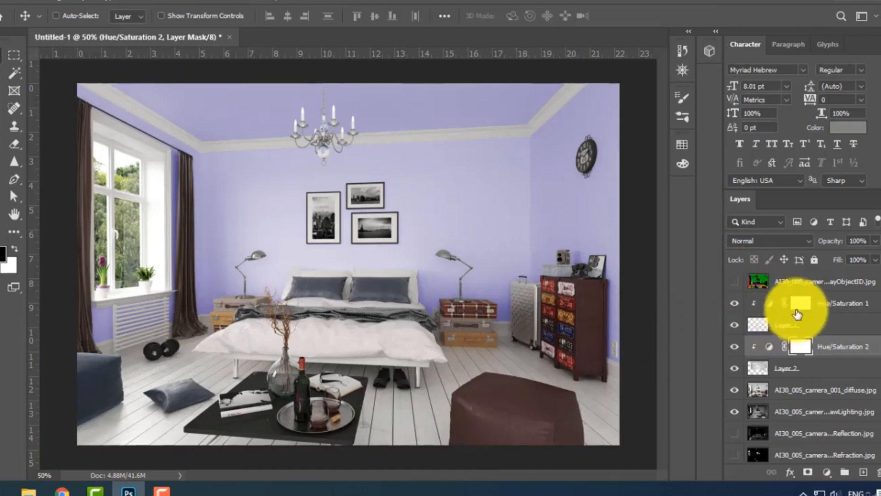
# Try several hues on the bedding's Hue/Saturation 1 adjustment and set its saturation to 89 and lightness to +10.
pyautogui.doubleClick(769, 306)
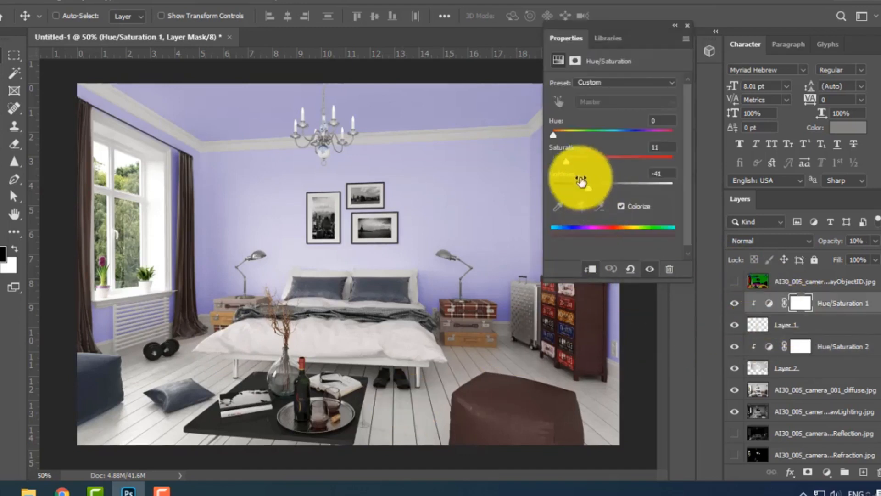
pyautogui.moveTo(566, 161); pyautogui.dragTo(642, 168)
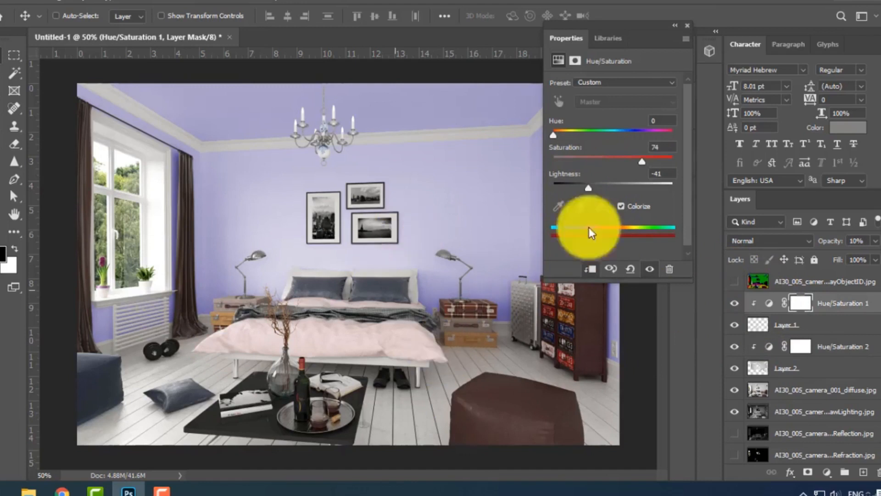
pyautogui.moveTo(546, 137); pyautogui.dragTo(639, 133)
pyautogui.moveTo(586, 185)
pyautogui.mouseDown()
pyautogui.moveTo(618, 182)
pyautogui.moveTo(558, 183)
pyautogui.moveTo(575, 180)
pyautogui.mouseUp()
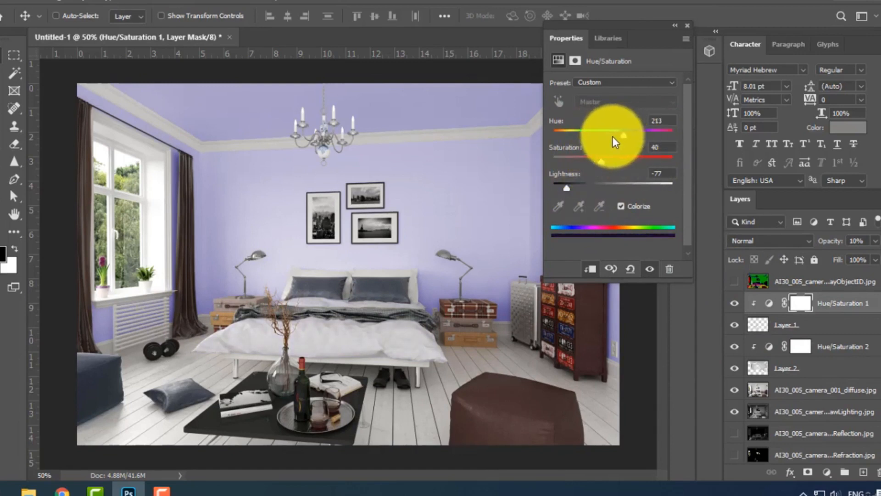
pyautogui.moveTo(576, 137); pyautogui.dragTo(576, 137)
pyautogui.moveTo(583, 189); pyautogui.dragTo(619, 187)
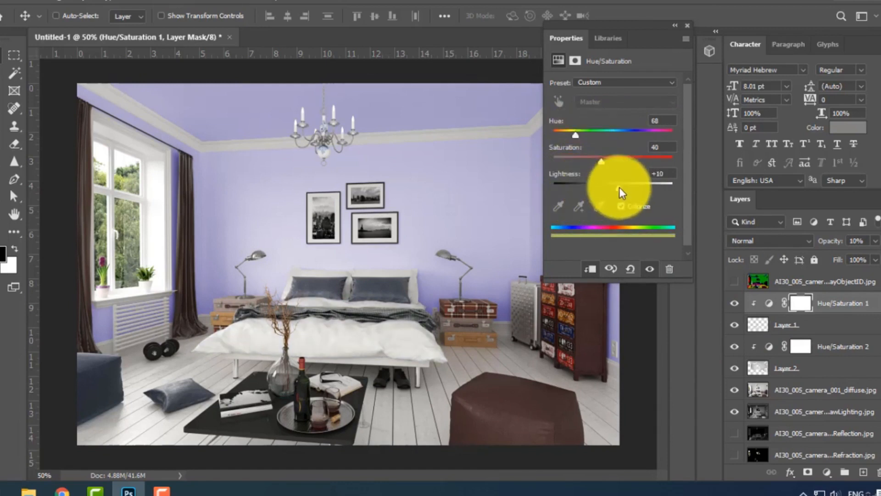
pyautogui.click(660, 161)
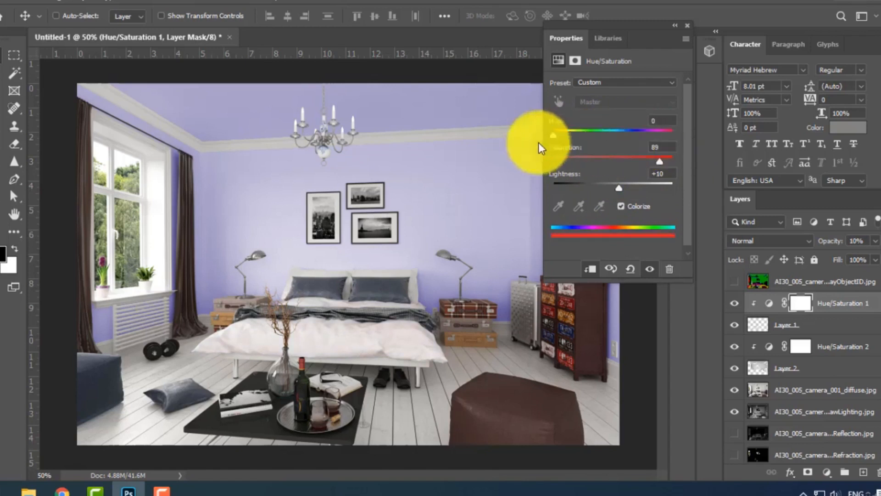
# Raise the bedding adjustment layer's opacity to 53% and set its hue to 221.
pyautogui.moveTo(615, 143); pyautogui.dragTo(664, 145)
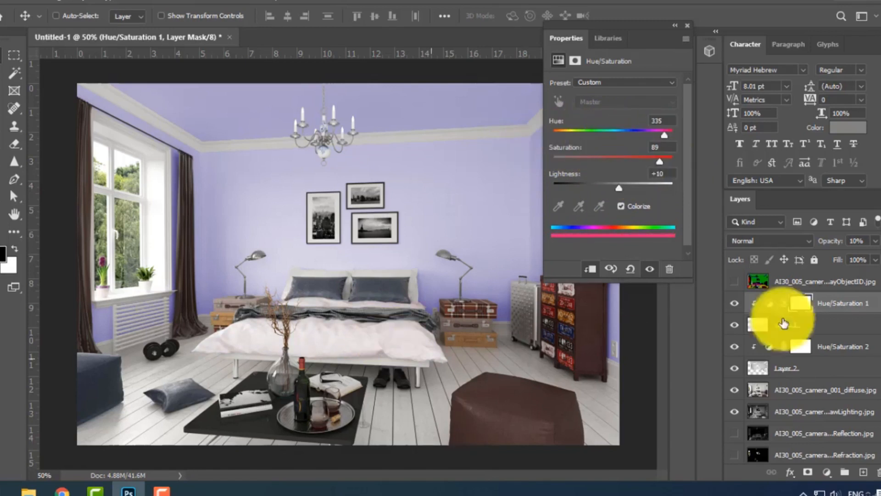
pyautogui.moveTo(830, 242)
pyautogui.mouseDown()
pyautogui.moveTo(880, 238)
pyautogui.moveTo(820, 241)
pyautogui.moveTo(829, 240)
pyautogui.mouseUp()
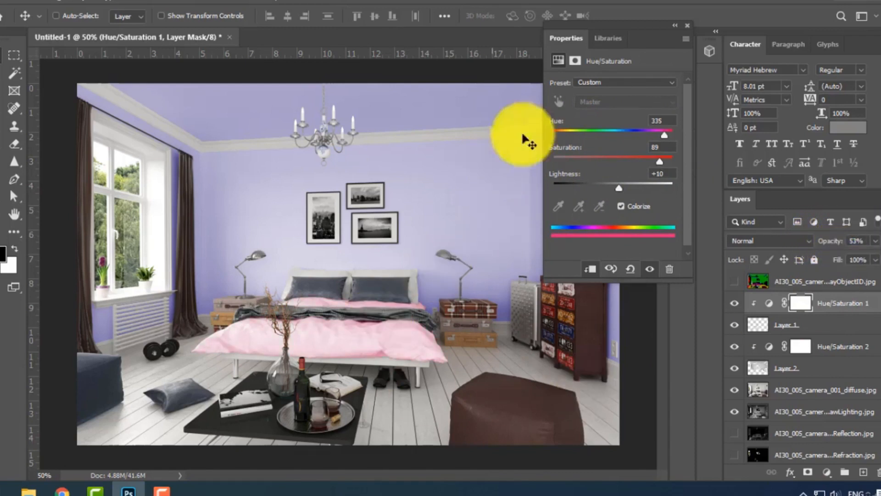
pyautogui.moveTo(624, 138); pyautogui.dragTo(627, 138)
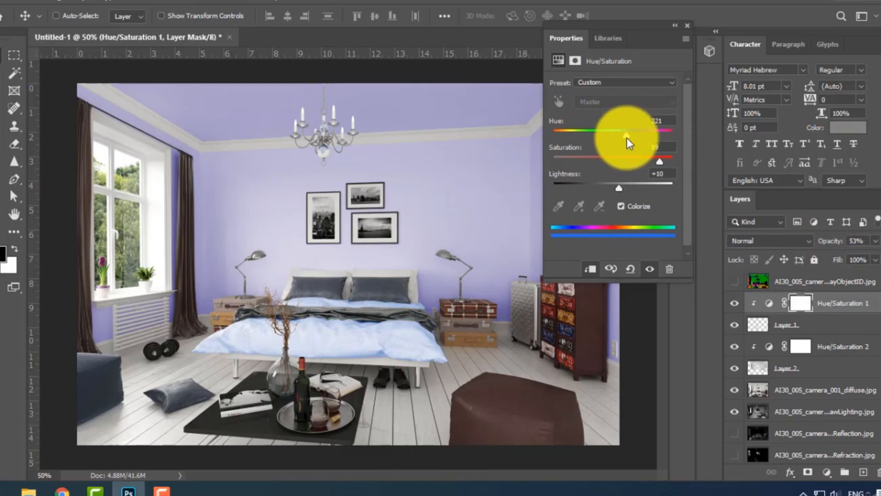
pyautogui.doubleClick(675, 31)
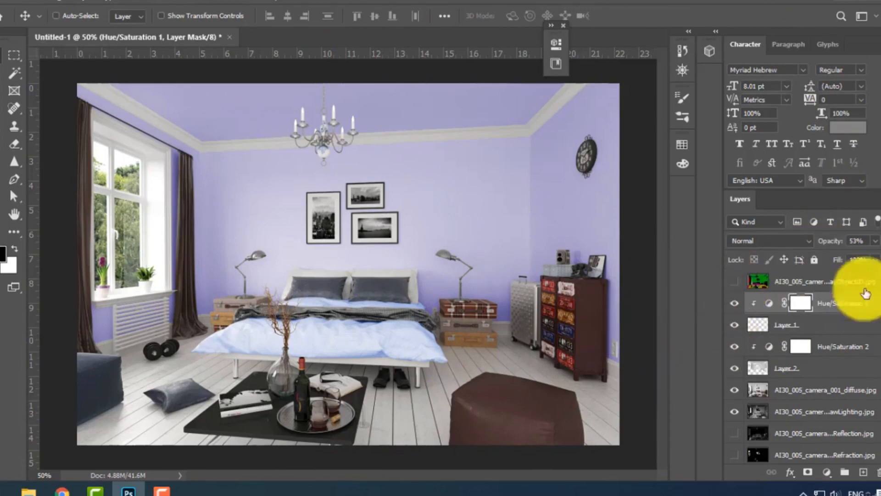
# Group the layers from Layer 2 up to the VRayObjectID pass as "change" and hide the VRayObjectID layer inside the group.
pyautogui.click(813, 393)
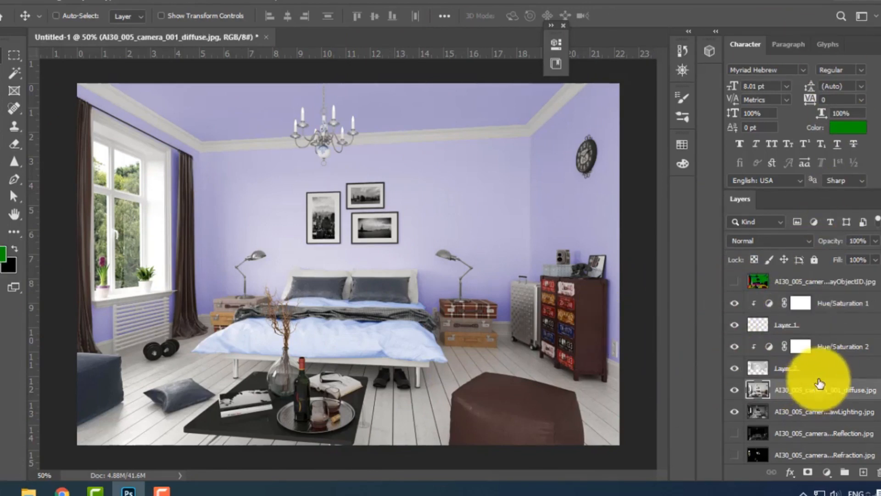
pyautogui.click(820, 371)
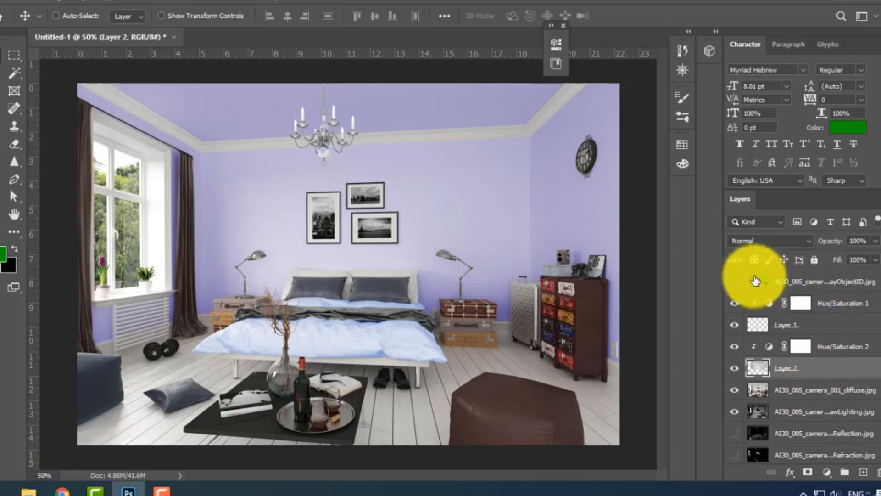
pyautogui.click(735, 282)
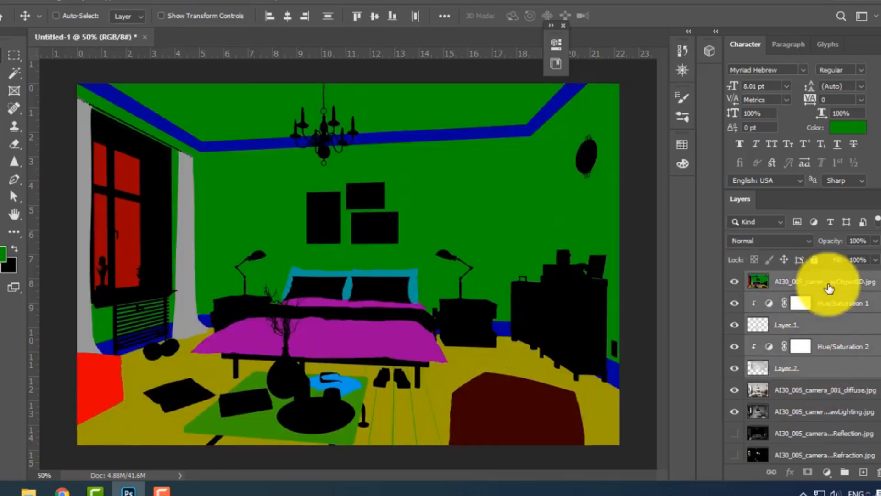
pyautogui.hotkey('ctrl', 'g')
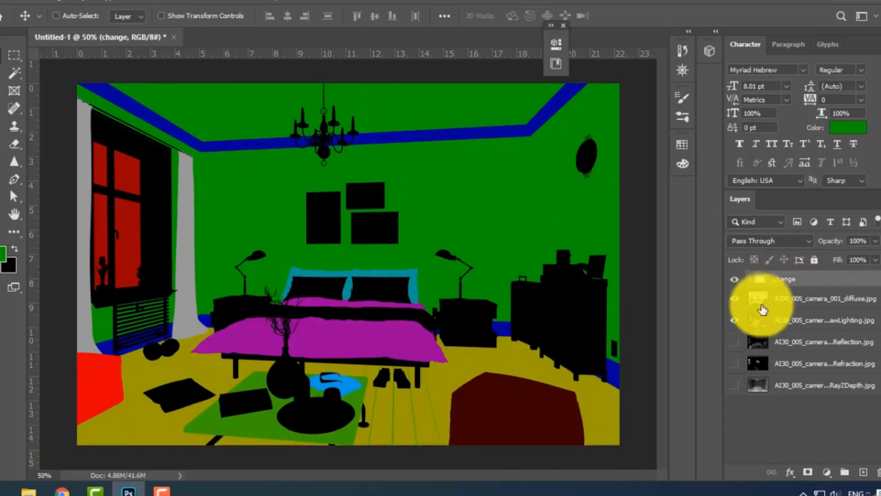
pyautogui.click(745, 279)
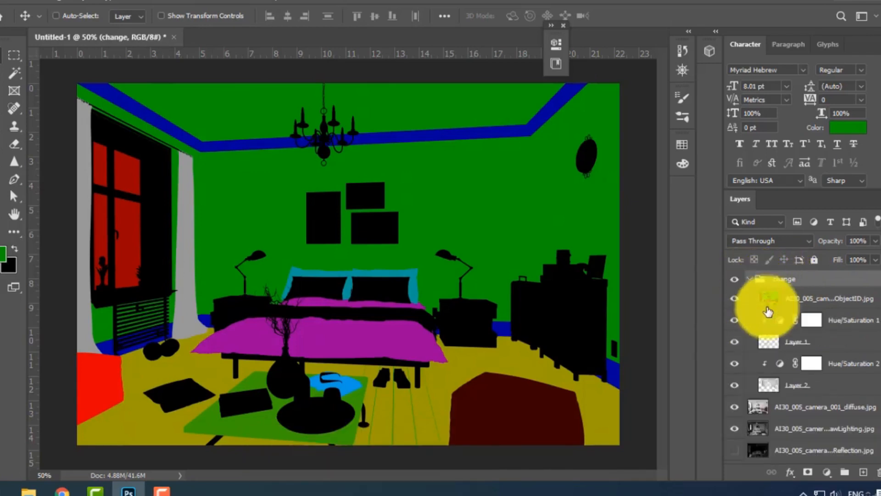
pyautogui.click(734, 296)
pyautogui.click(750, 279)
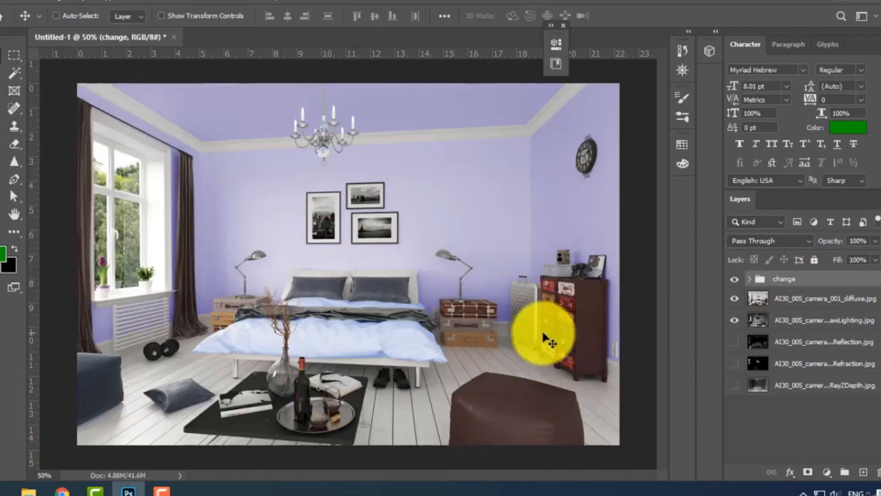
# Hide the "change" group and move the VRayRawLighting layer directly above the visible diffuse layer.
pyautogui.click(858, 321)
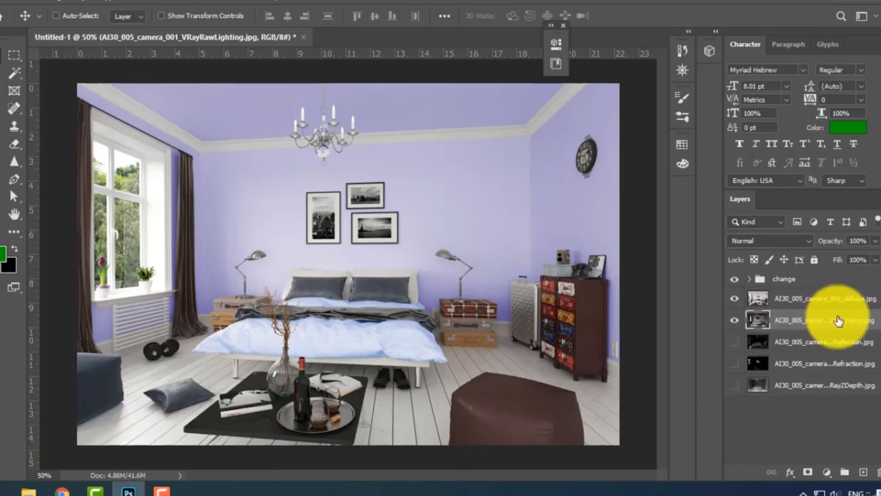
pyautogui.click(733, 305)
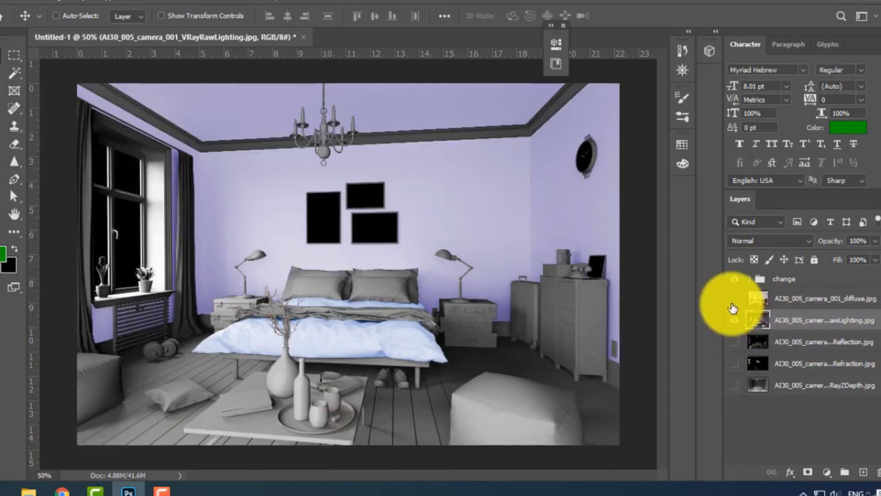
pyautogui.click(734, 278)
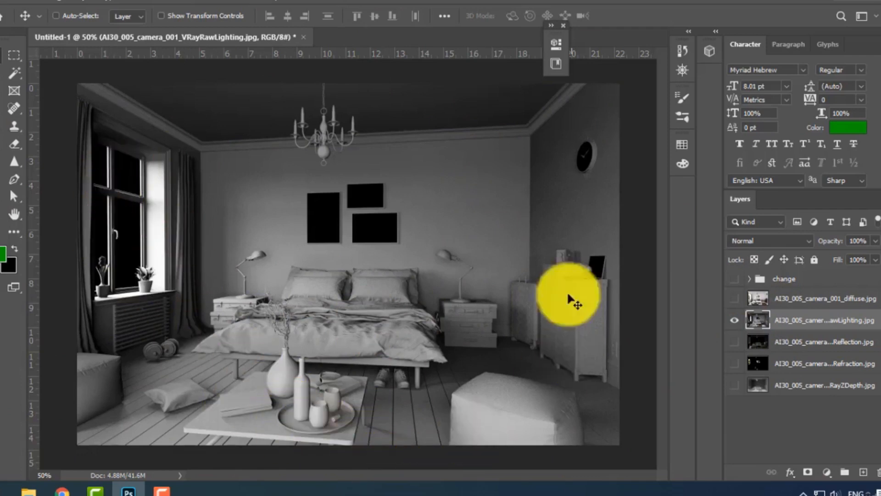
pyautogui.click(735, 299)
pyautogui.moveTo(803, 321); pyautogui.dragTo(803, 290)
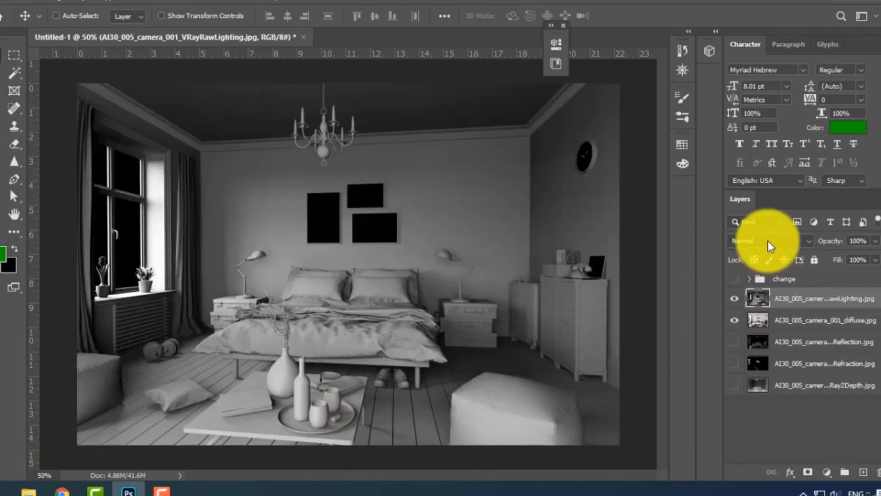
# Set the VRayRawLighting layer's blend mode to Lighten and compare the image with and without that layer.
pyautogui.click(767, 241)
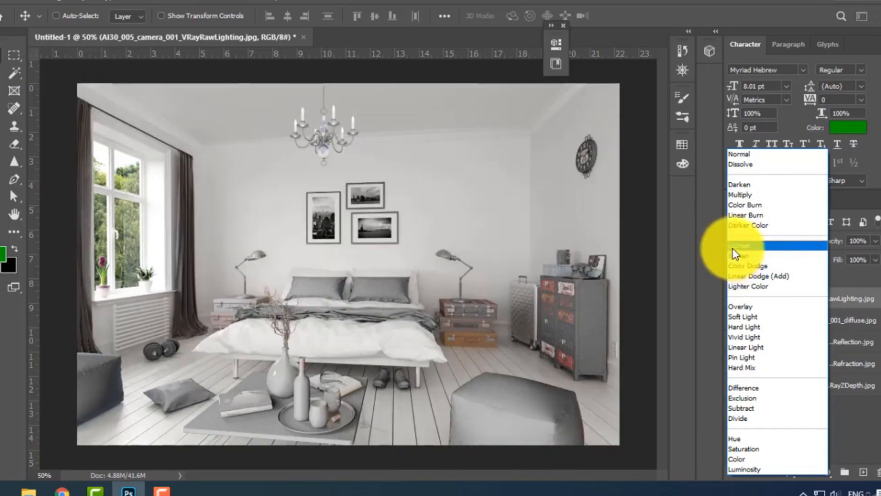
pyautogui.click(733, 247)
pyautogui.click(734, 301)
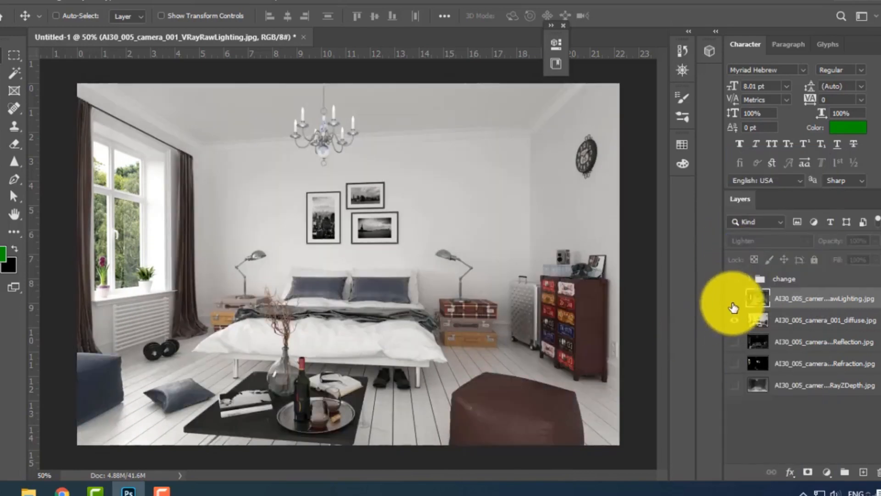
pyautogui.click(734, 300)
pyautogui.click(734, 303)
pyautogui.click(735, 303)
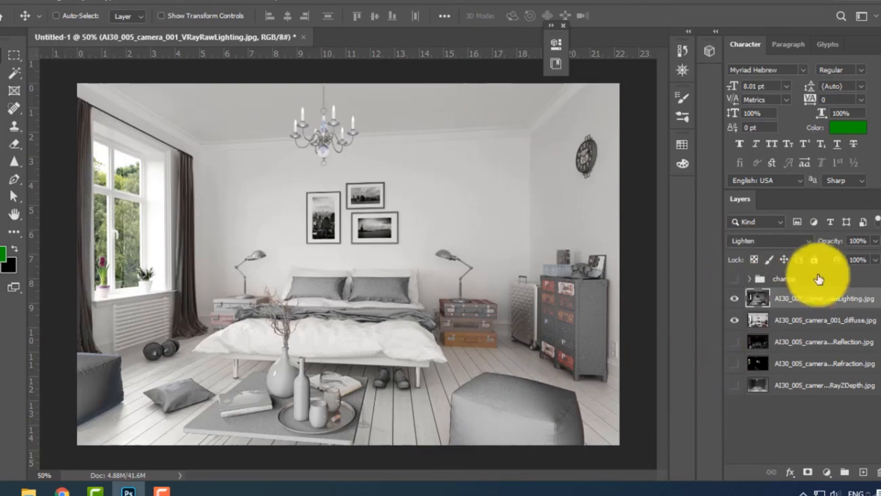
# Reduce the VRayRawLighting layer's opacity to 54% and compare the result with the layer hidden, keeping the Lighten blend mode.
pyautogui.moveTo(825, 246); pyautogui.dragTo(802, 241)
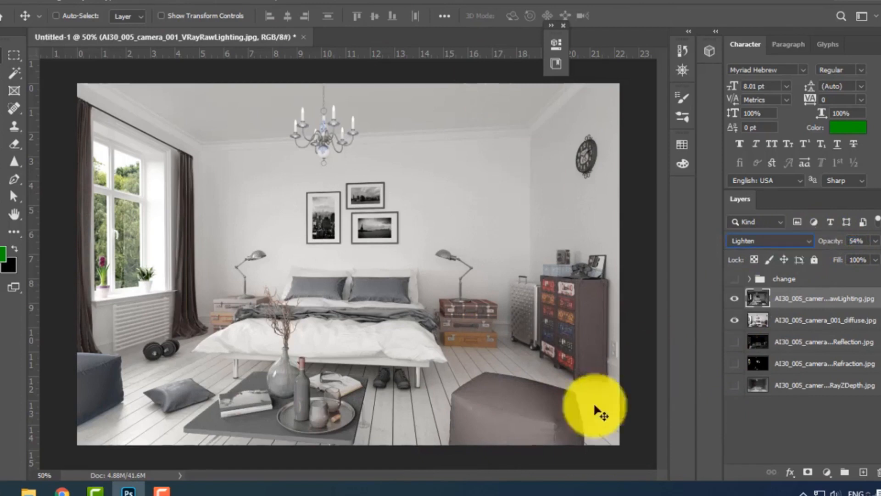
pyautogui.click(735, 299)
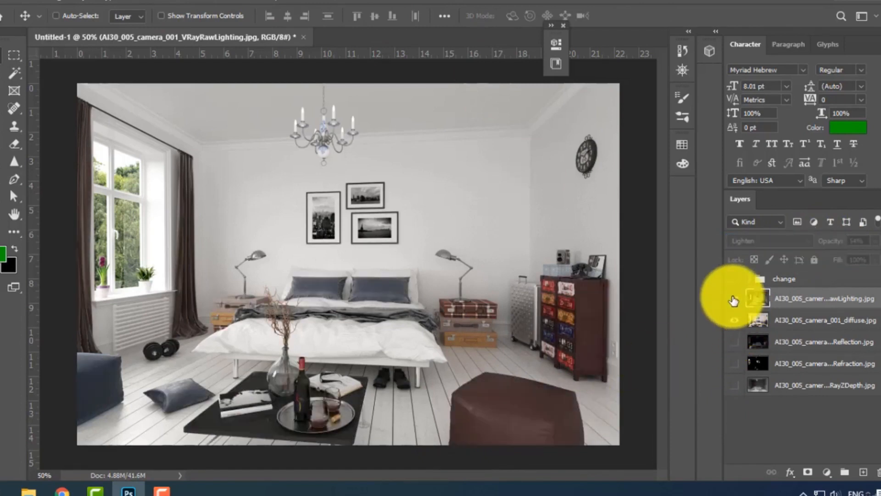
pyautogui.click(735, 299)
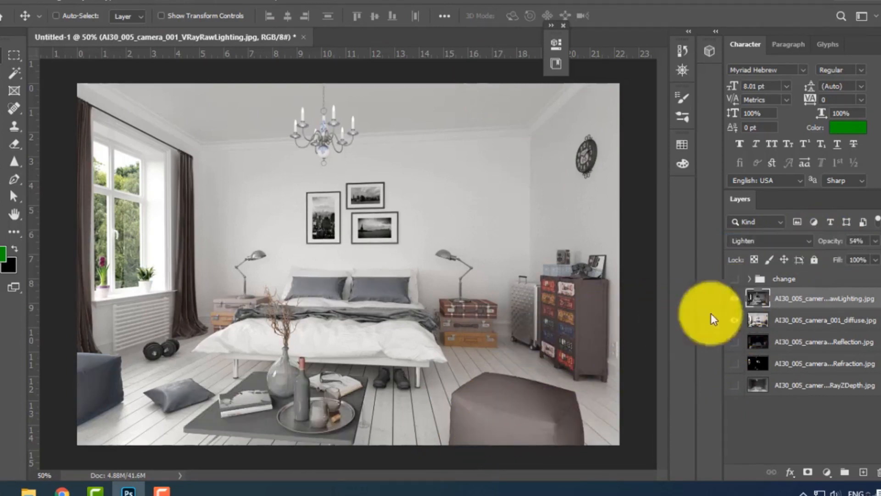
pyautogui.click(795, 243)
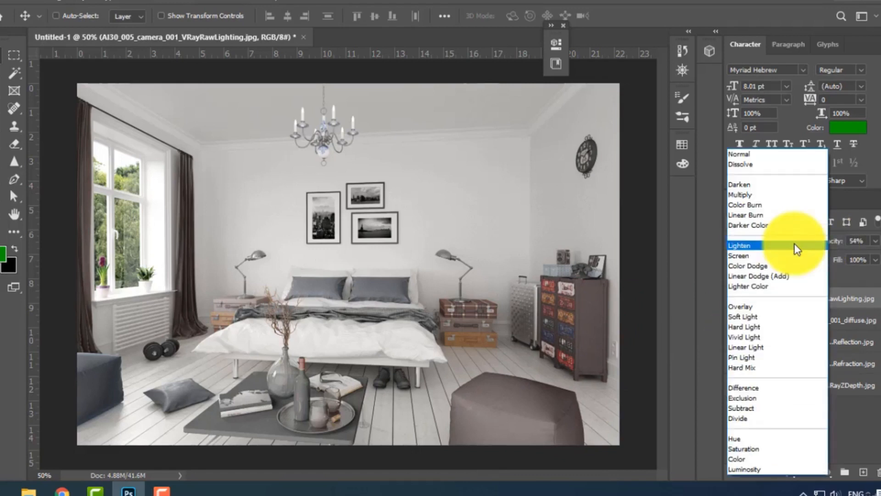
pyautogui.click(855, 283)
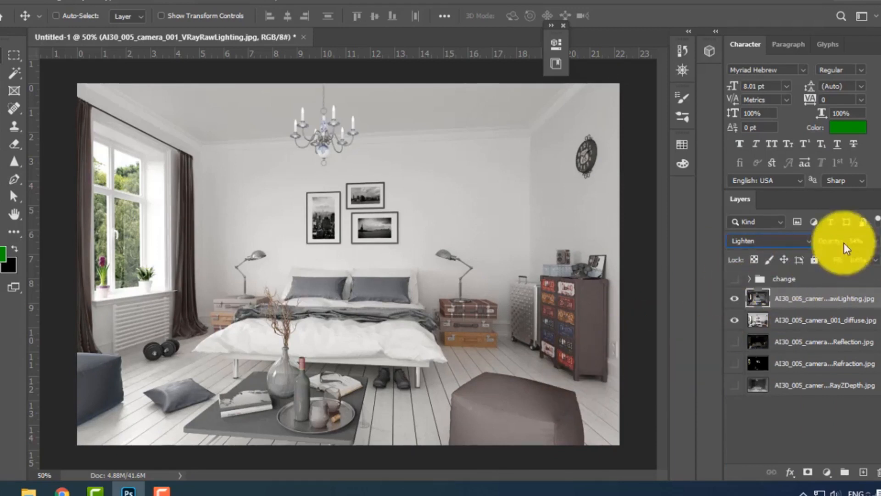
# Raise the VRayRawLighting layer's opacity to 100% and set its This Layer Blend If range to a 0/86 black split and 254 white.
pyautogui.moveTo(830, 242); pyautogui.dragTo(880, 236)
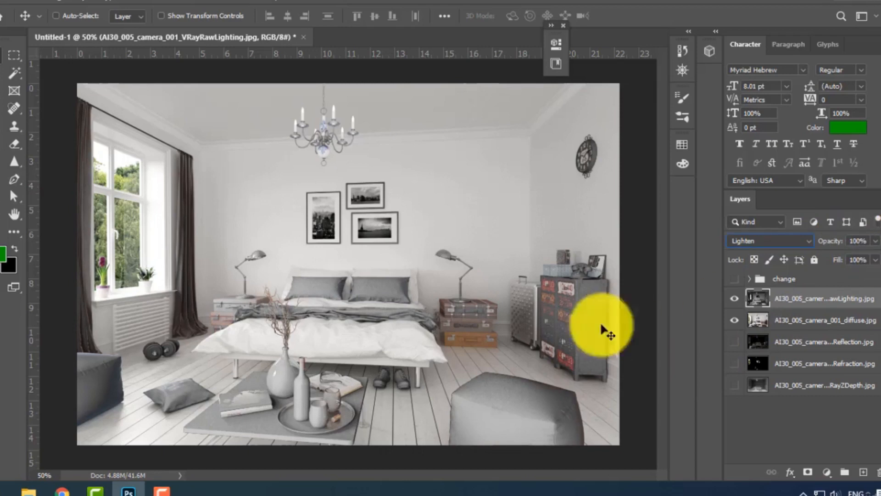
pyautogui.rightClick(801, 301)
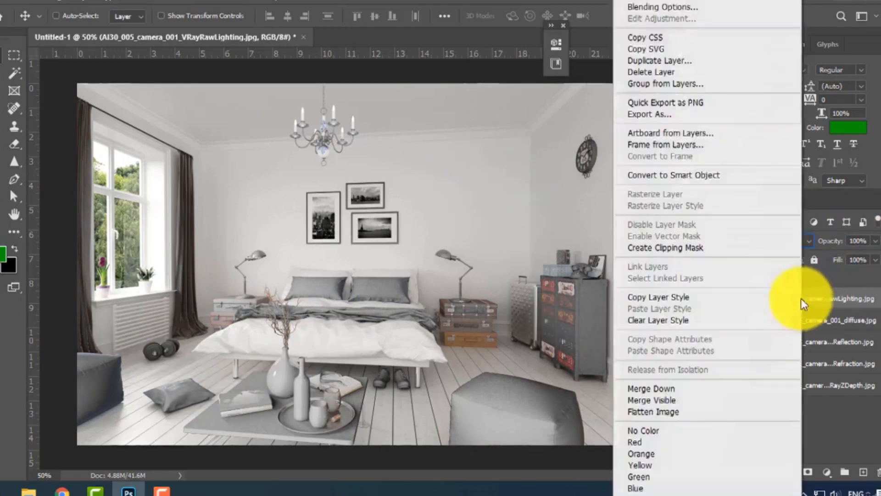
pyautogui.click(660, 9)
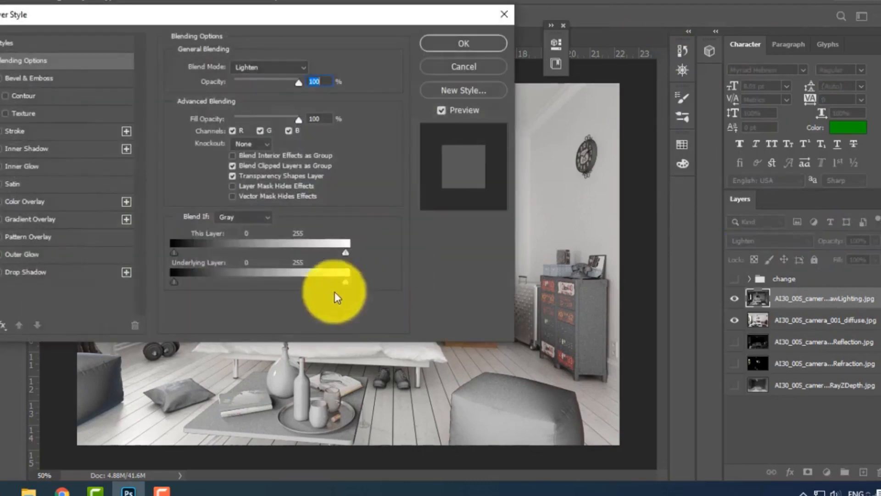
pyautogui.moveTo(349, 254); pyautogui.dragTo(345, 254)
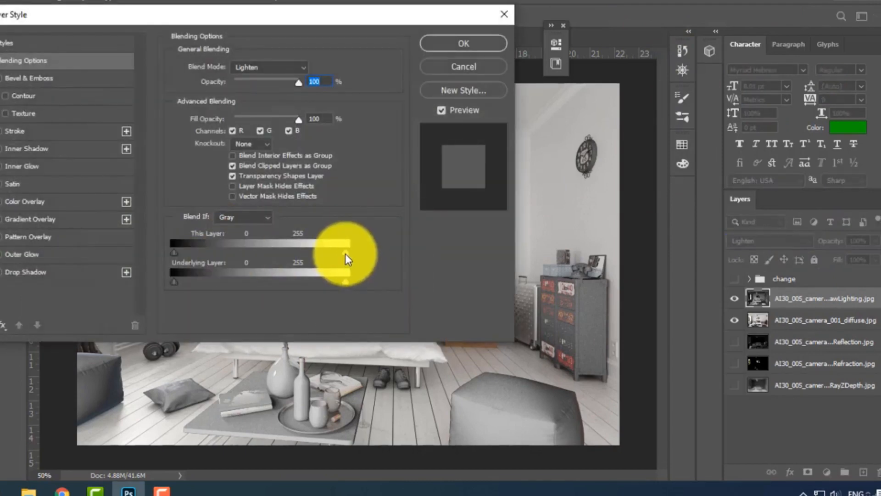
pyautogui.moveTo(323, 22); pyautogui.dragTo(665, 26)
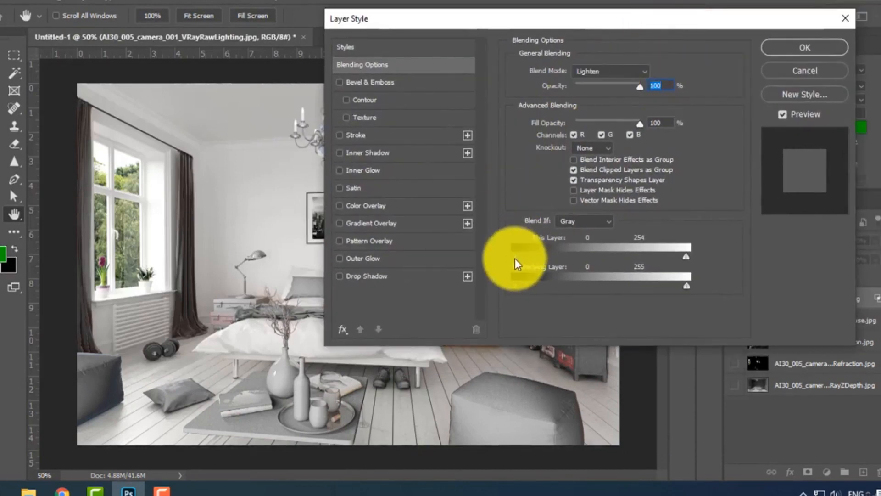
pyautogui.moveTo(515, 257); pyautogui.dragTo(481, 250)
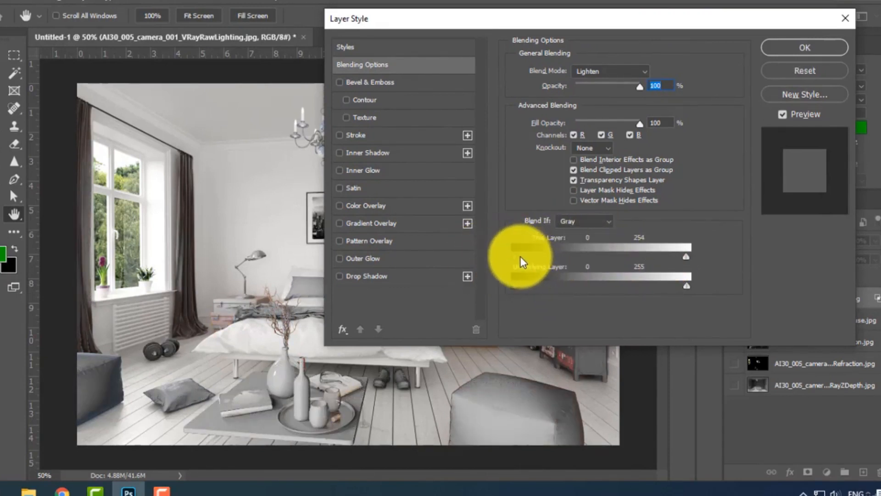
pyautogui.press('alt')
pyautogui.moveTo(519, 258); pyautogui.dragTo(572, 253)
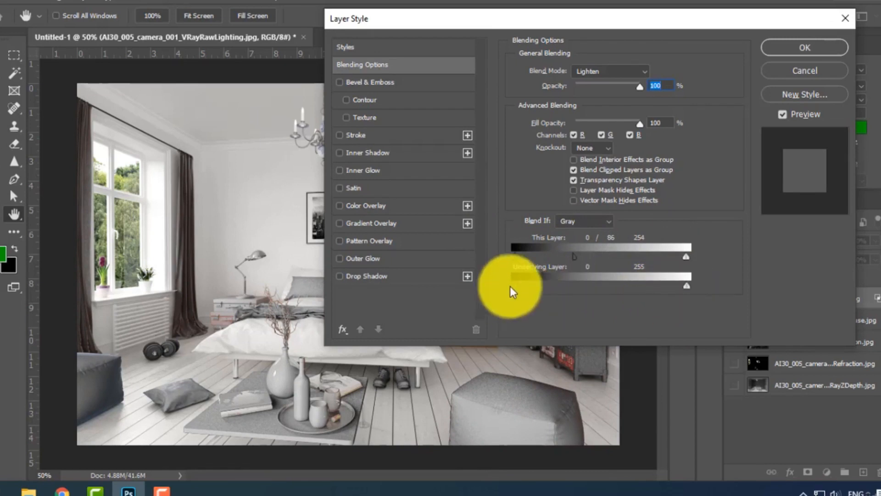
# Split the Underlying Layer black Blend If slider to 0/108 and refine the This Layer black split to 0/90.
pyautogui.moveTo(516, 285)
pyautogui.mouseDown()
pyautogui.moveTo(577, 286)
pyautogui.moveTo(483, 283)
pyautogui.moveTo(541, 286)
pyautogui.moveTo(509, 288)
pyautogui.mouseUp()
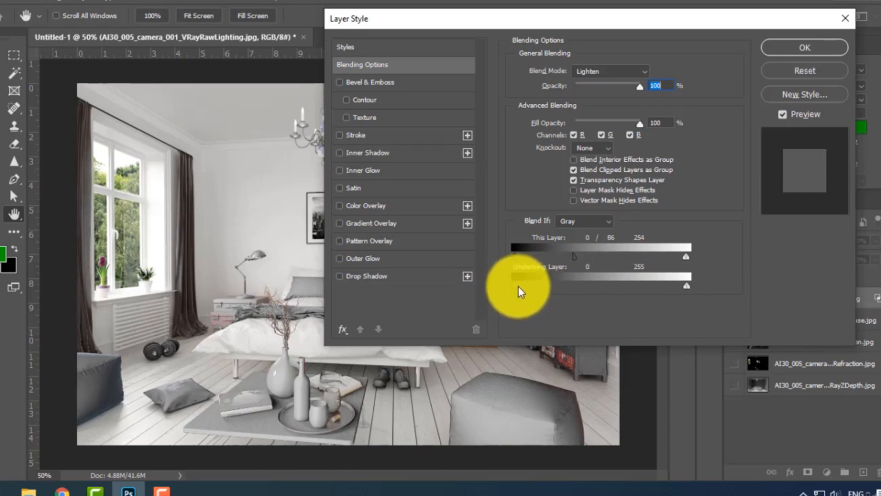
pyautogui.moveTo(519, 285); pyautogui.dragTo(594, 288)
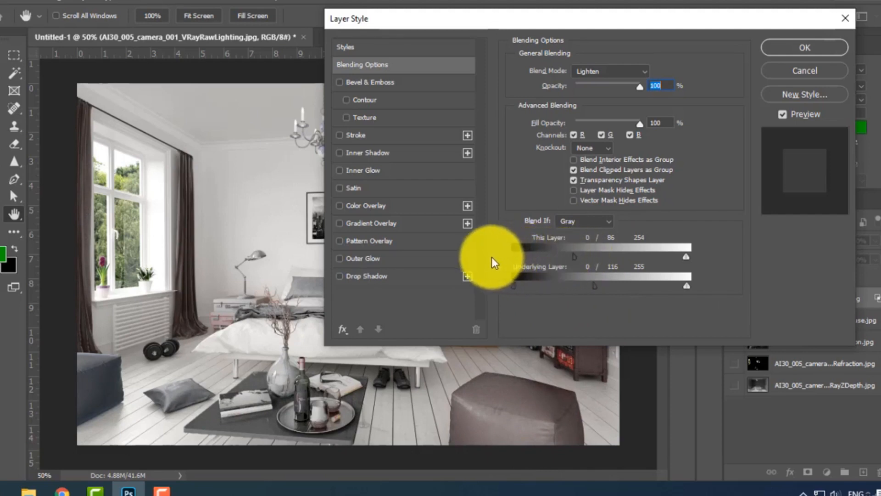
pyautogui.moveTo(572, 255); pyautogui.dragTo(588, 280)
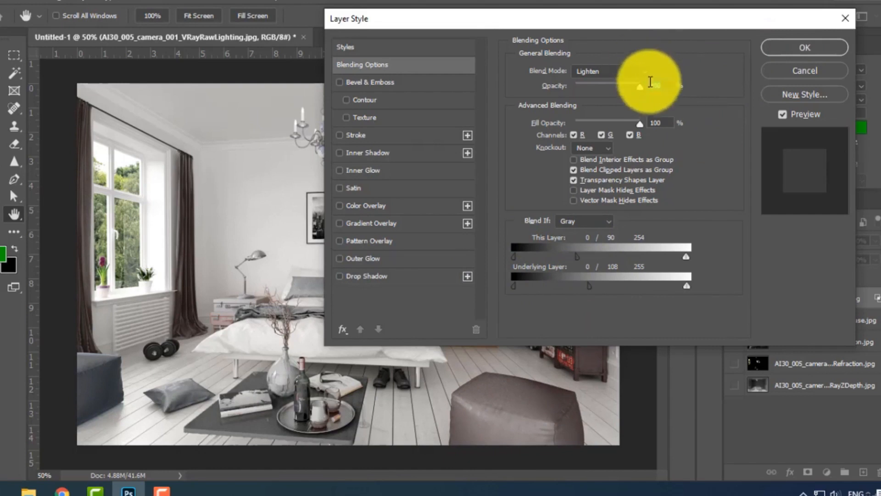
# Lower the opacity in the layer's blending options to 85%, keep the Lighten blend mode and apply the settings.
pyautogui.moveTo(646, 87)
pyautogui.mouseDown()
pyautogui.moveTo(588, 90)
pyautogui.moveTo(648, 85)
pyautogui.moveTo(632, 85)
pyautogui.mouseUp()
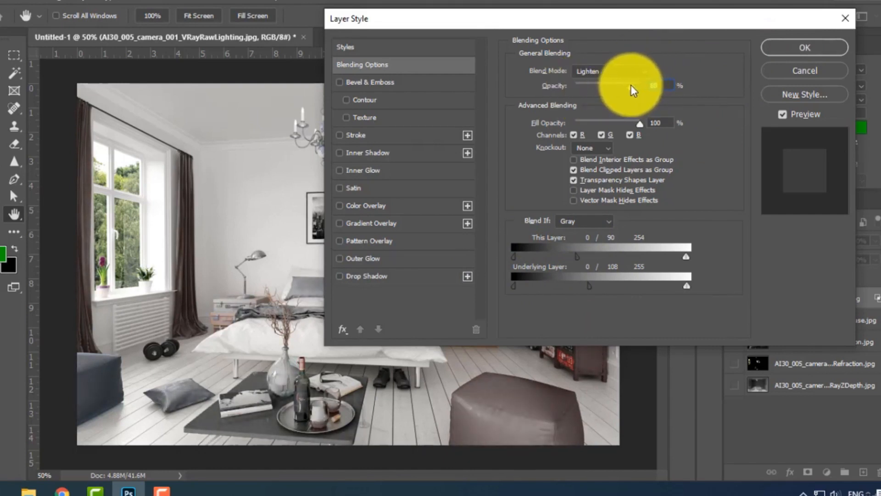
pyautogui.click(610, 72)
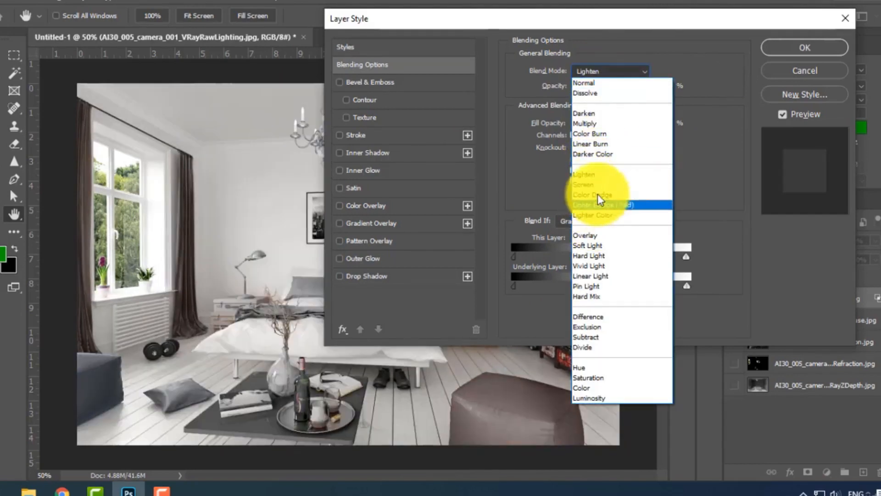
pyautogui.click(598, 173)
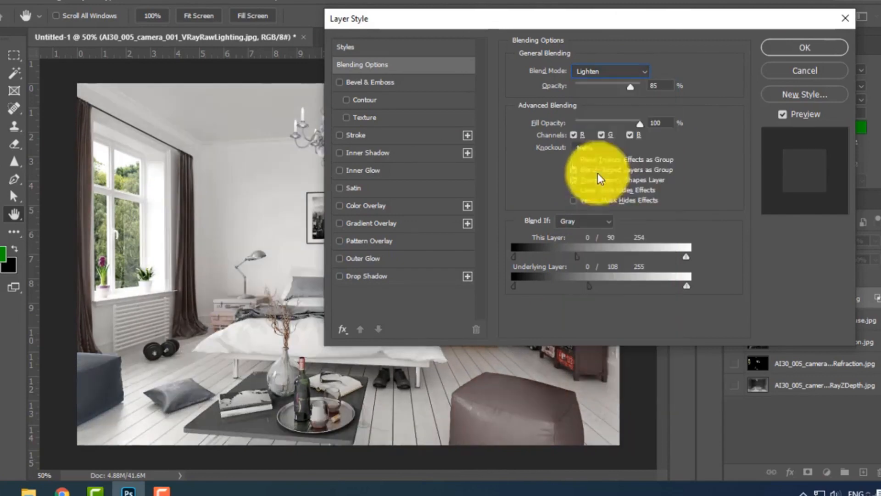
pyautogui.click(810, 48)
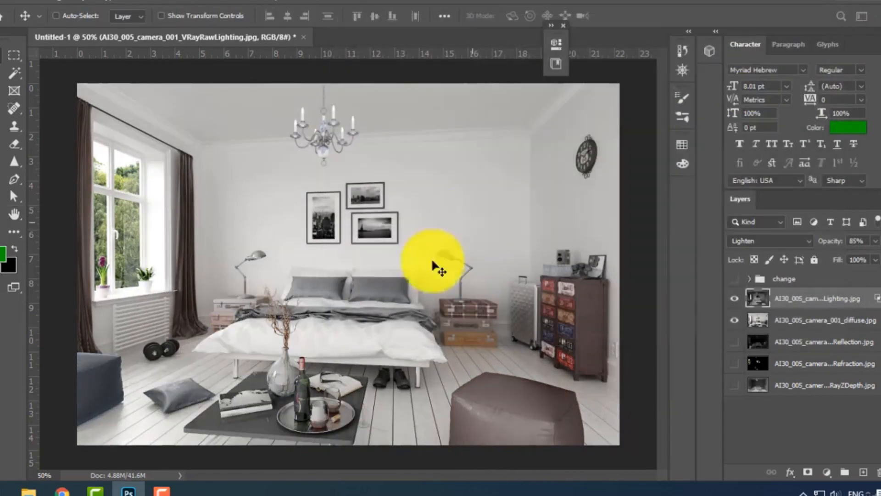
# Reduce the VRayRawLighting layer's opacity to 62% and compare the image with and without that layer.
pyautogui.click(734, 299)
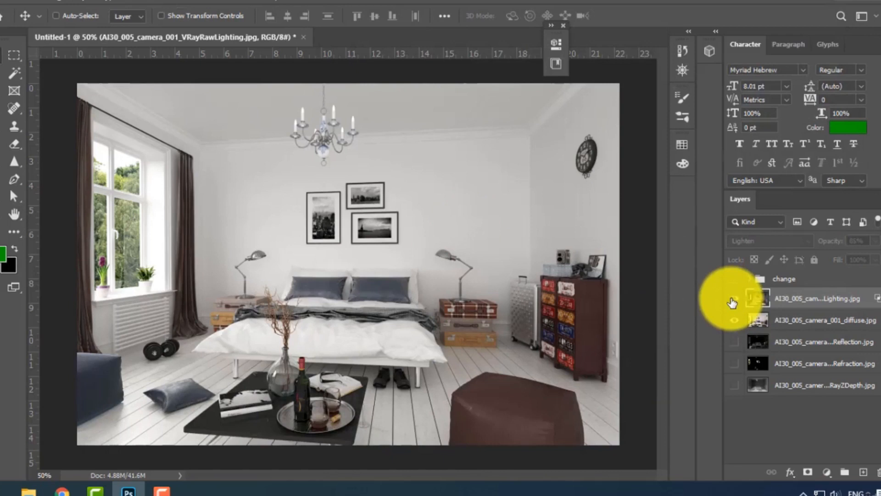
pyautogui.click(733, 302)
pyautogui.click(733, 299)
pyautogui.moveTo(837, 246); pyautogui.dragTo(820, 243)
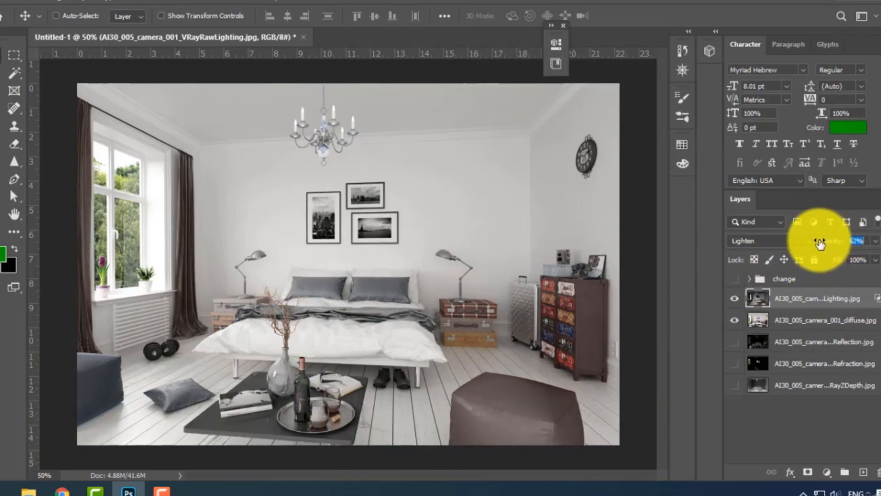
pyautogui.click(738, 300)
pyautogui.click(736, 299)
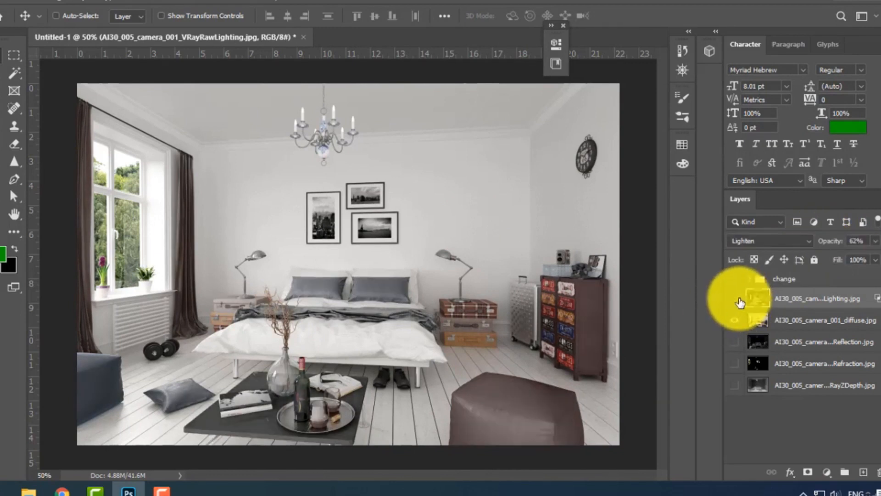
pyautogui.click(737, 299)
pyautogui.click(737, 299)
pyautogui.click(738, 300)
pyautogui.click(738, 300)
pyautogui.click(738, 300)
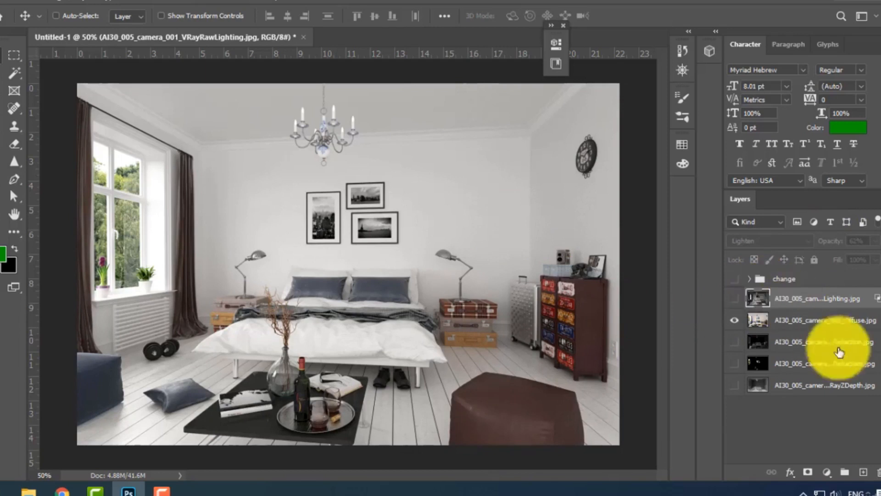
# Show the VRayRawLighting and VRayReflection layers and move VRayReflection directly above VRayRawLighting.
pyautogui.click(798, 344)
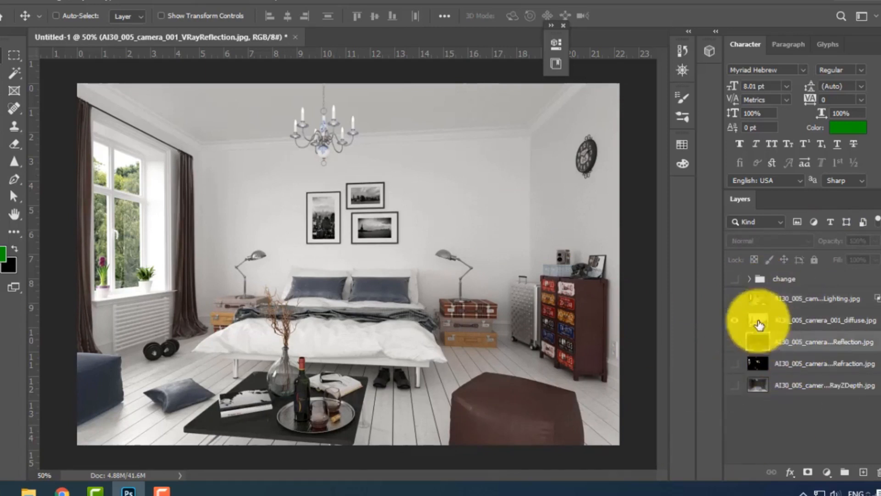
pyautogui.click(735, 298)
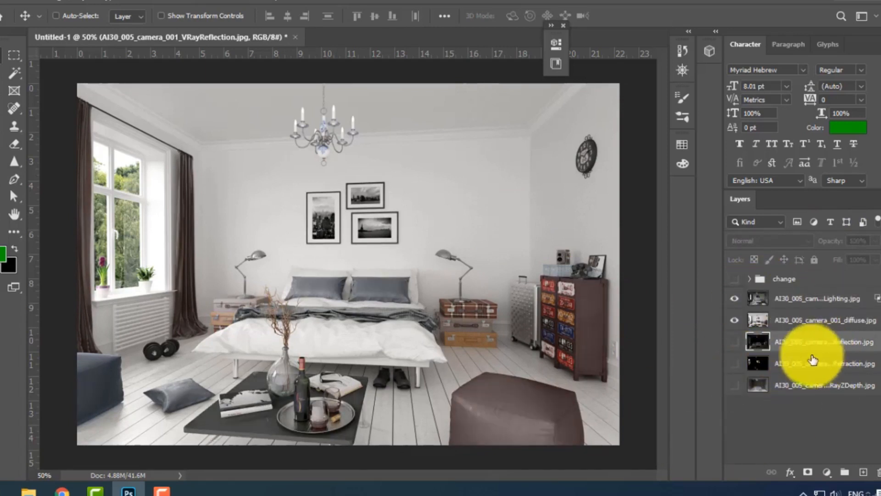
pyautogui.click(735, 342)
pyautogui.moveTo(807, 350); pyautogui.dragTo(791, 289)
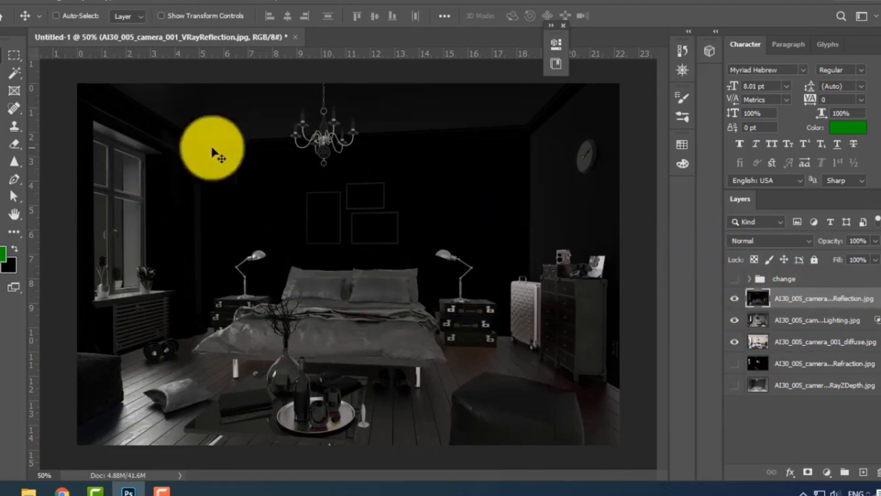
# Try the Lighten blend mode on the VRayReflection layer.
pyautogui.click(754, 242)
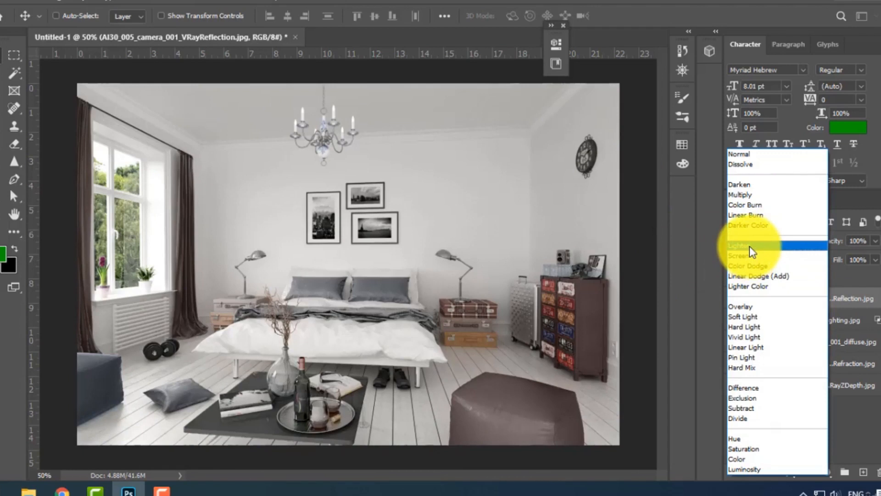
pyautogui.click(749, 248)
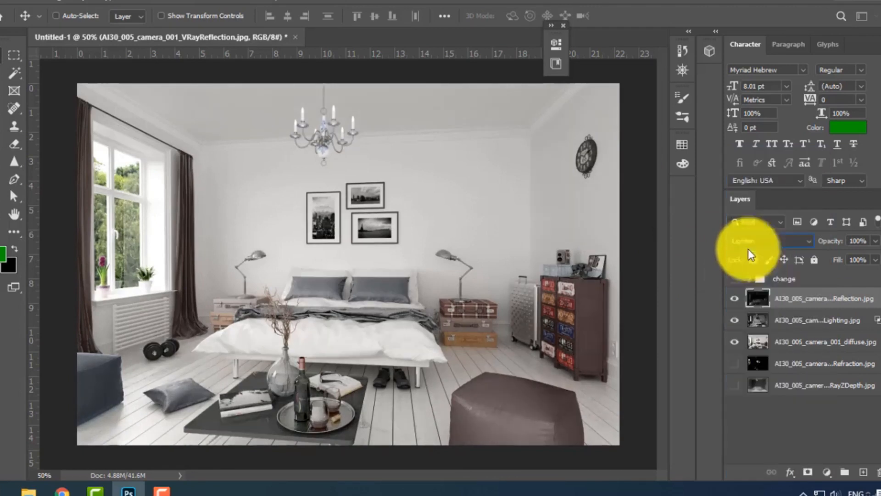
pyautogui.click(735, 299)
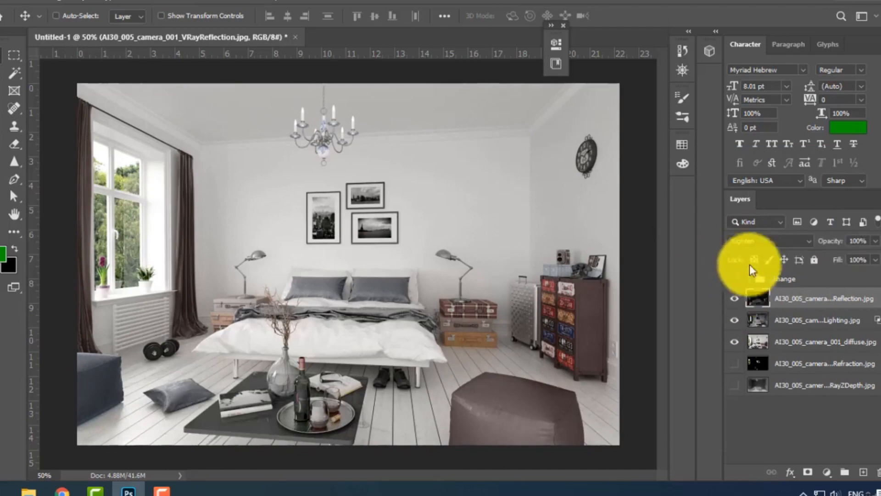
# Set the VRayReflection layer's blend mode to Screen and compare the image with and without the reflections.
pyautogui.click(755, 240)
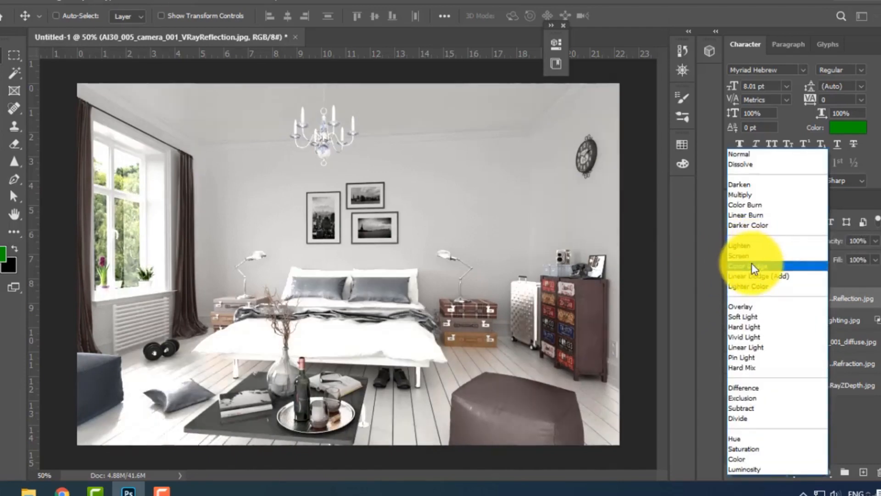
pyautogui.click(753, 255)
pyautogui.click(734, 300)
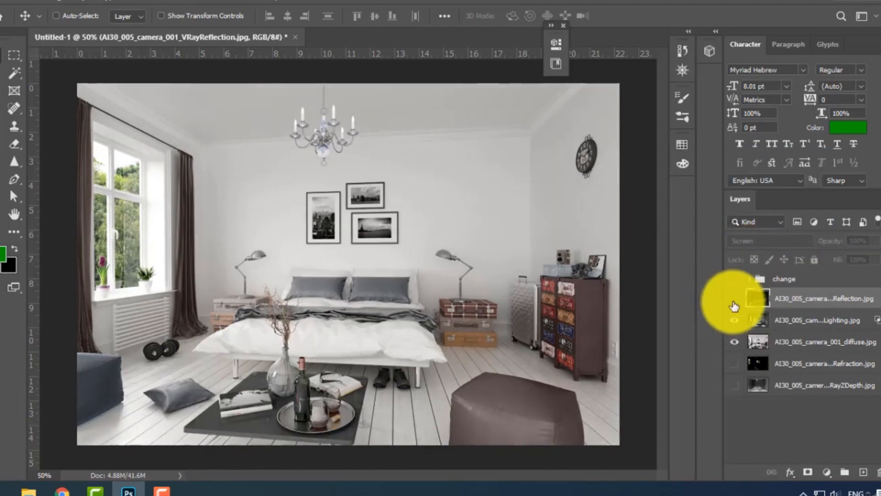
pyautogui.click(735, 301)
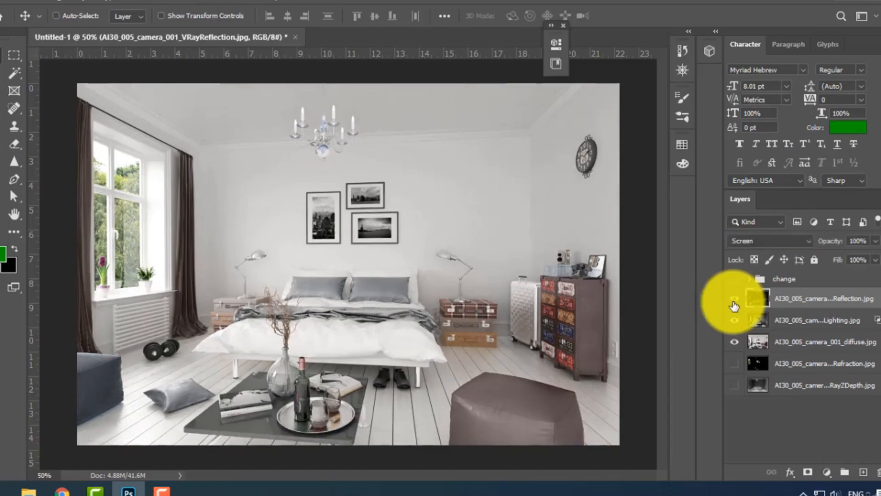
pyautogui.click(735, 303)
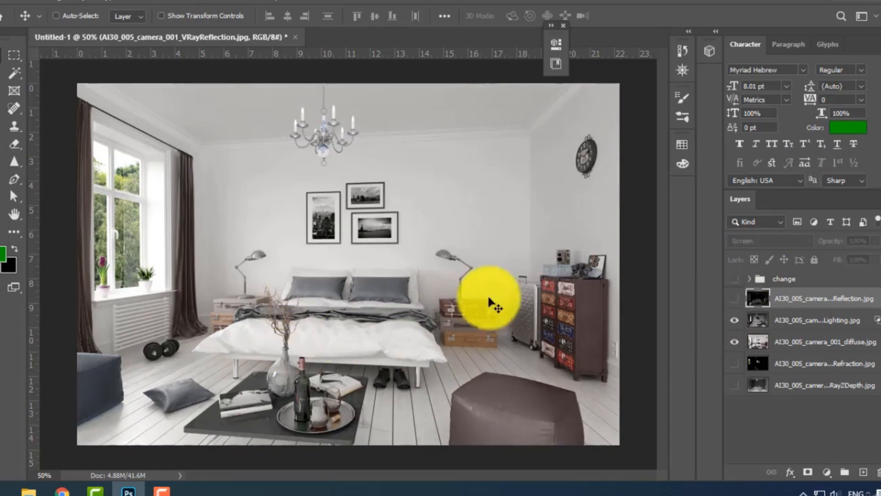
pyautogui.click(735, 299)
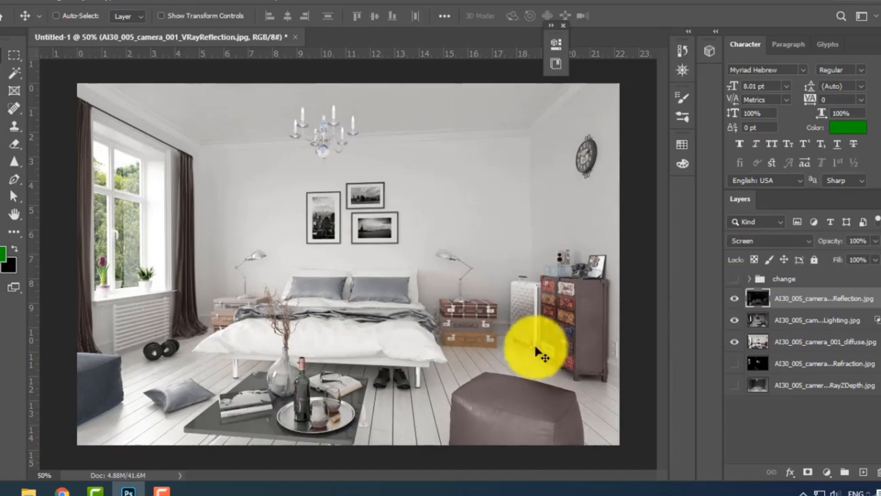
pyautogui.click(736, 301)
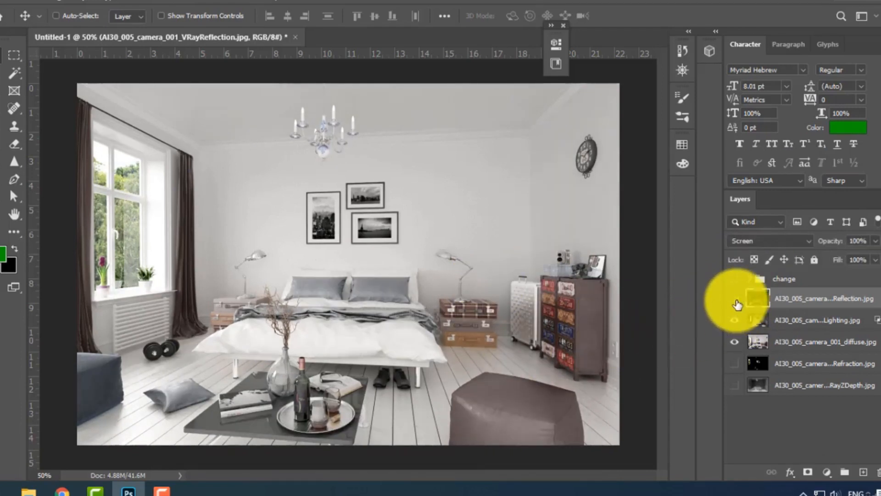
pyautogui.click(736, 301)
pyautogui.click(736, 301)
pyautogui.click(736, 300)
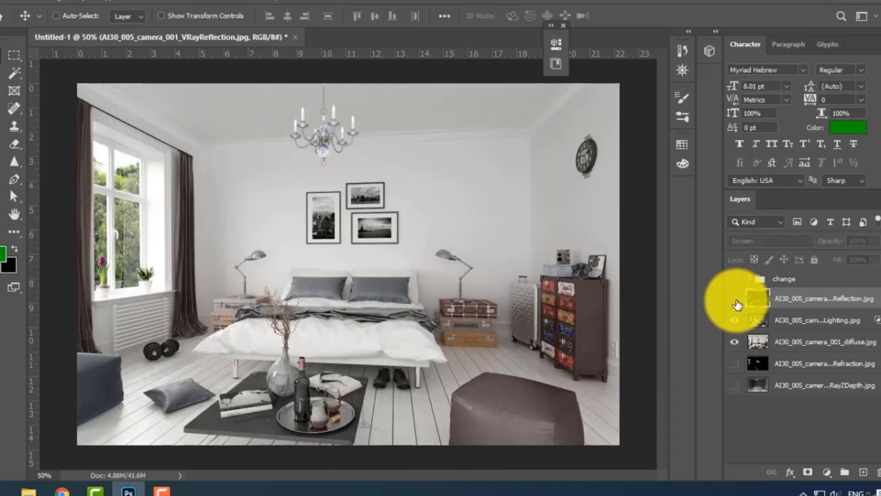
pyautogui.click(736, 301)
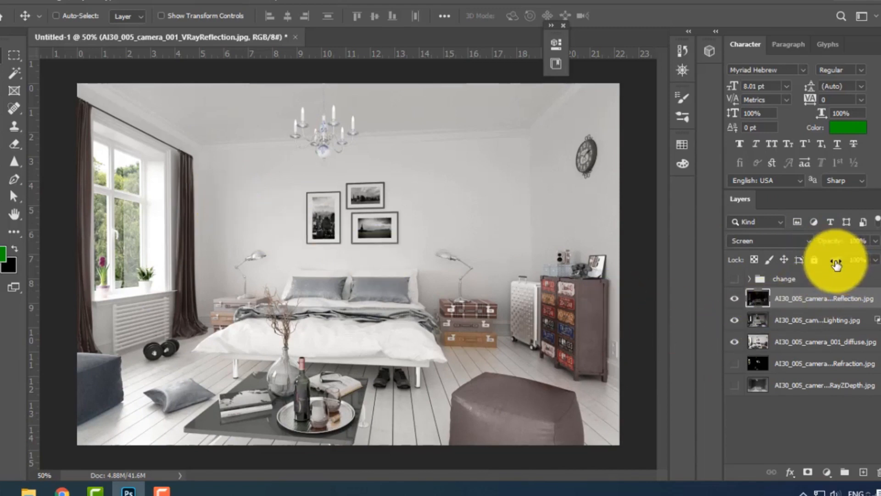
# Reduce the VRayReflection layer's fill to 50% and compare the image with the layer hidden and shown.
pyautogui.moveTo(826, 265); pyautogui.dragTo(792, 288)
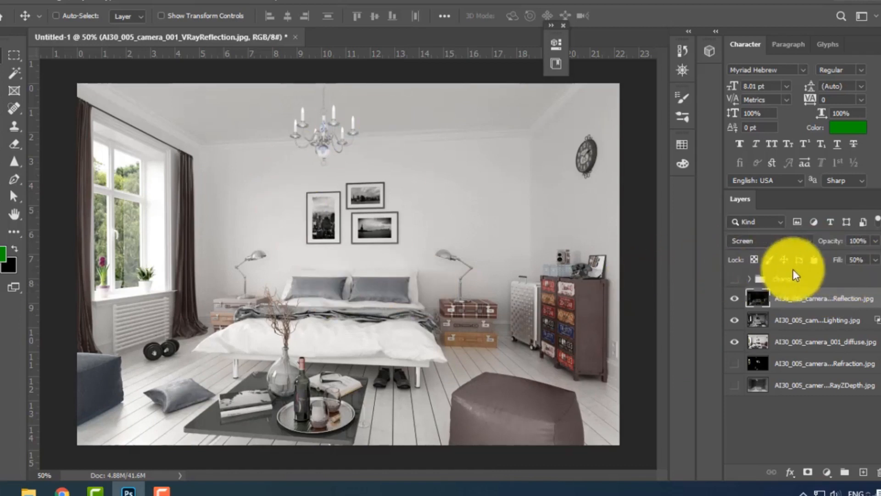
pyautogui.click(735, 301)
pyautogui.click(735, 301)
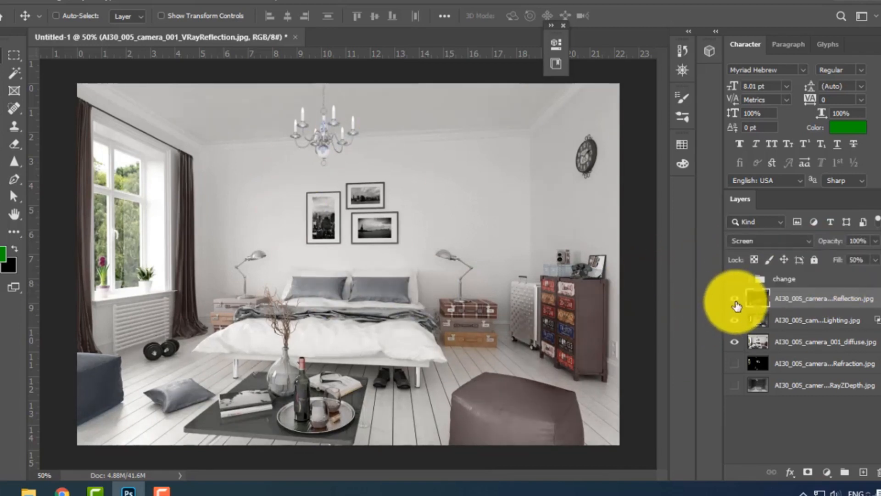
pyautogui.click(736, 303)
pyautogui.click(736, 303)
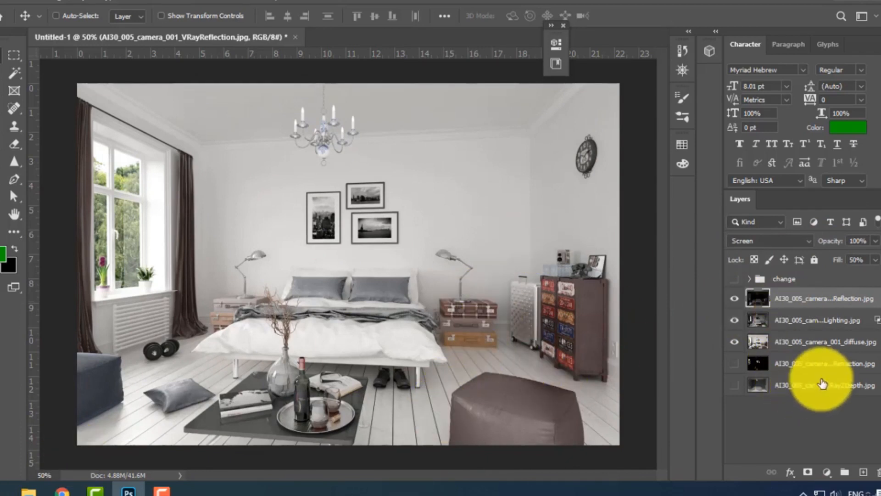
# Show the VRayRefraction layer and move it directly above VRayReflection.
pyautogui.click(841, 371)
pyautogui.click(841, 375)
pyautogui.click(735, 364)
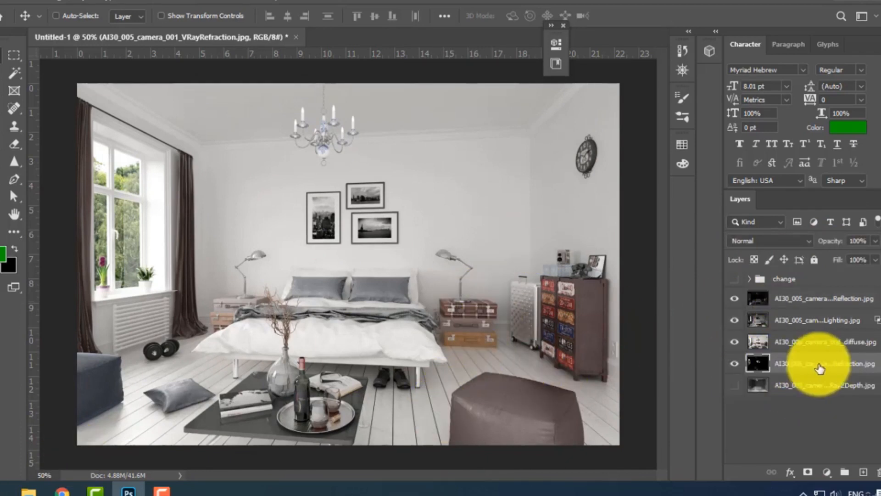
pyautogui.moveTo(816, 367); pyautogui.dragTo(801, 295)
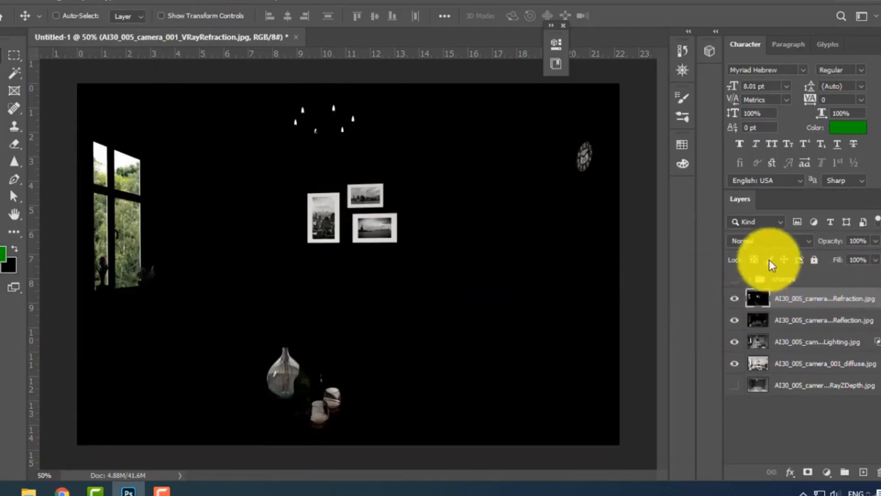
# Set the VRayRefraction layer's blend mode to Screen and compare the image with the layer hidden and shown.
pyautogui.click(757, 241)
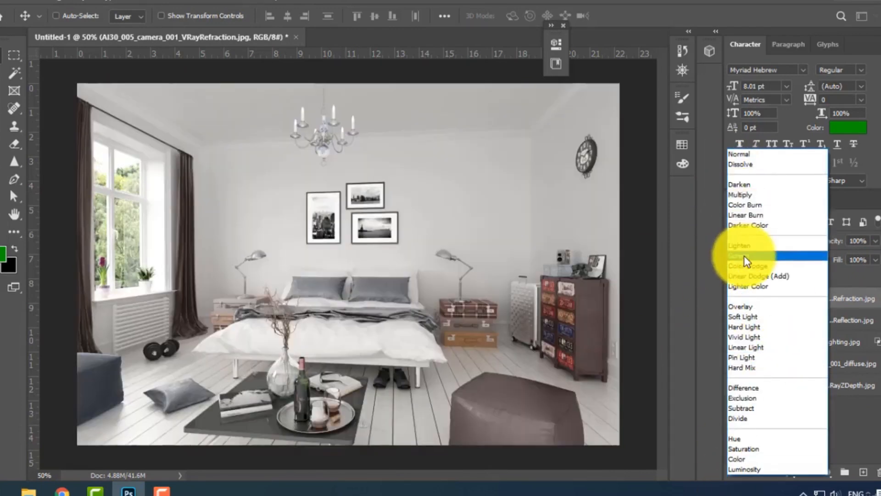
pyautogui.click(745, 255)
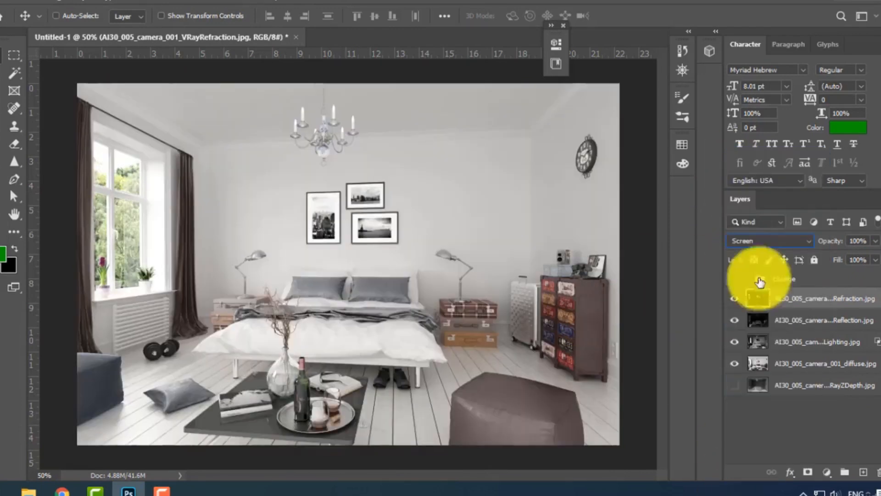
pyautogui.click(736, 299)
pyautogui.click(736, 299)
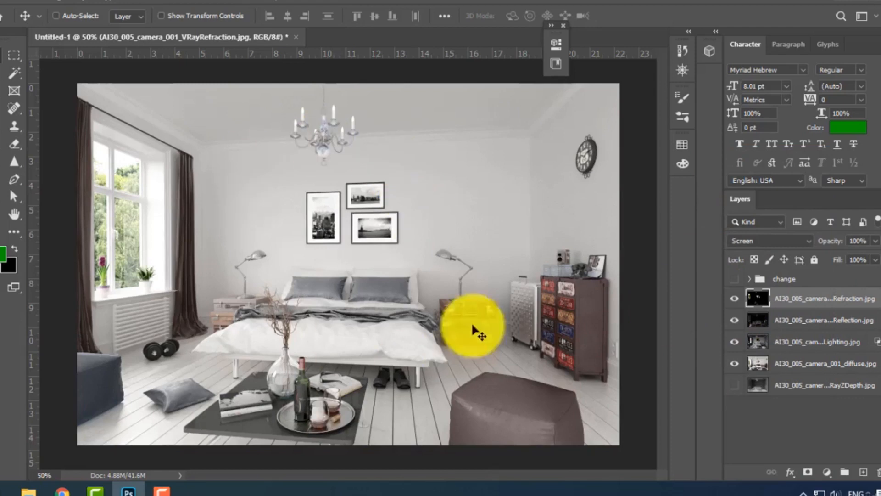
pyautogui.click(735, 300)
pyautogui.click(735, 303)
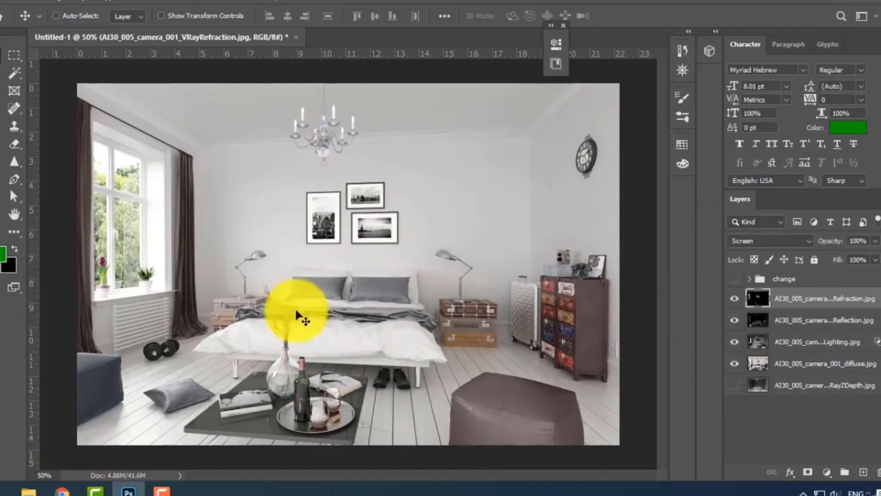
pyautogui.click(736, 305)
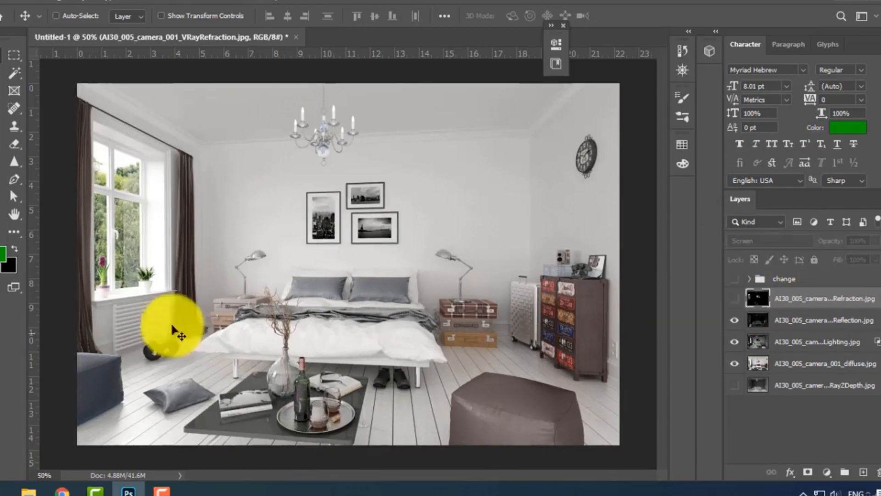
pyautogui.click(733, 304)
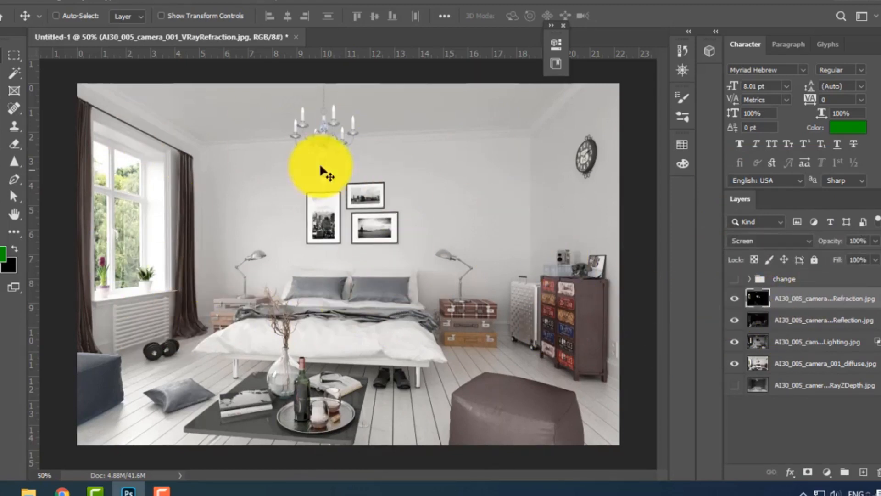
# Add a layer mask to the VRayRefraction layer and outline the three framed wall pictures with a polygonal selection.
pyautogui.click(808, 472)
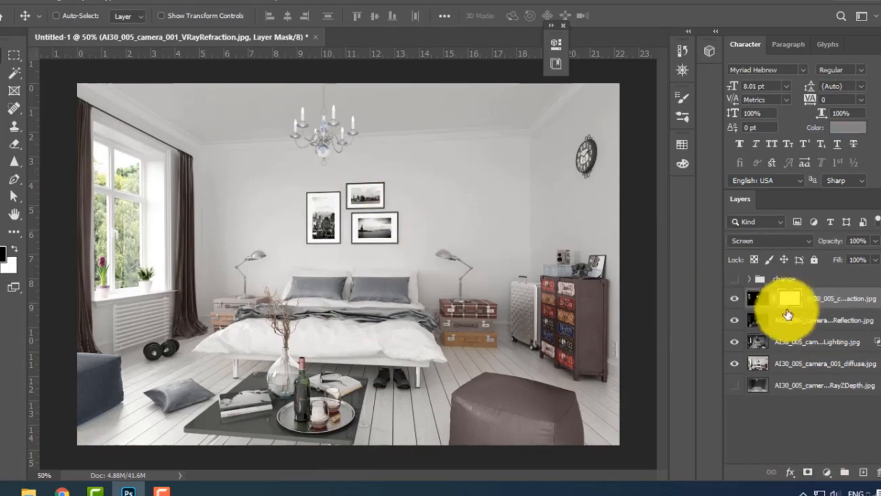
pyautogui.click(14, 73)
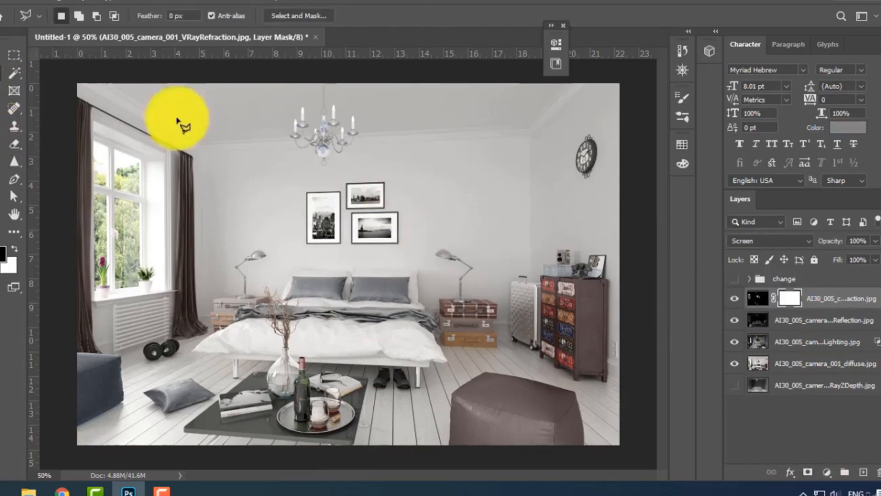
pyautogui.click(377, 161)
pyautogui.click(288, 187)
pyautogui.click(306, 274)
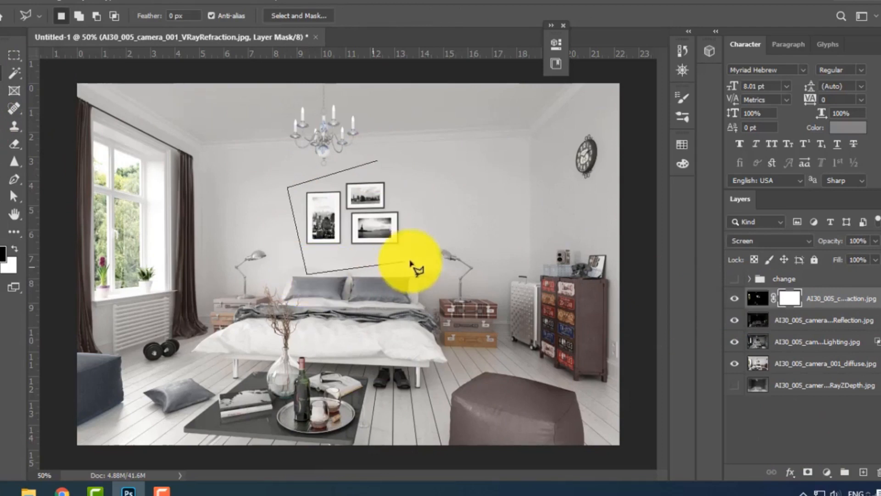
pyautogui.click(413, 260)
pyautogui.doubleClick(425, 185)
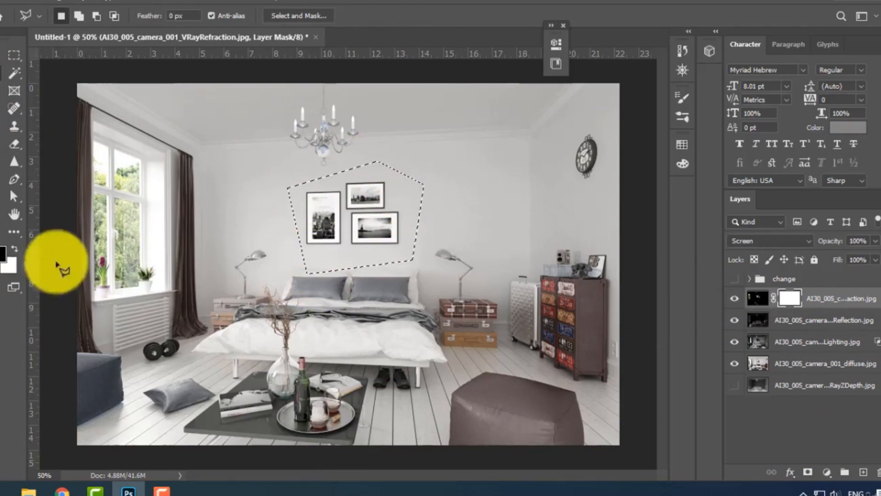
# Try painting the refraction mask black over the selected wall pictures with the 250 px brush, and undo the stroke.
pyautogui.click(0, 130)
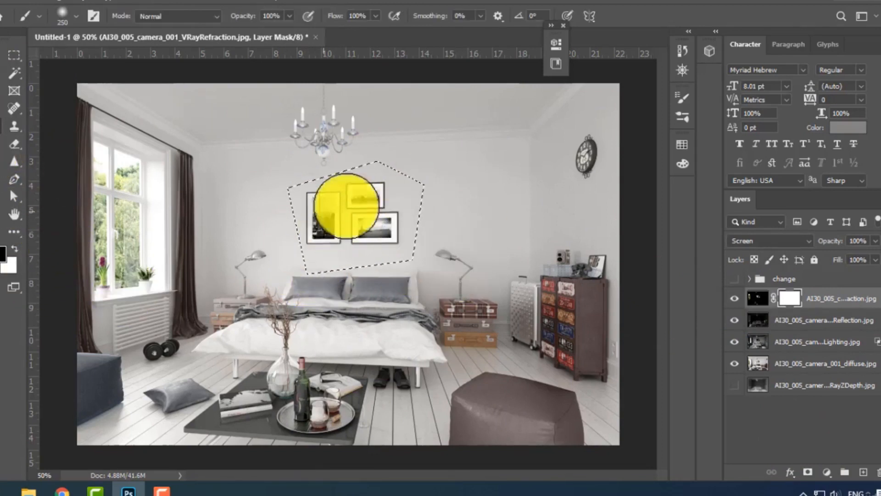
pyautogui.moveTo(355, 183)
pyautogui.mouseDown()
pyautogui.moveTo(340, 207)
pyautogui.moveTo(338, 230)
pyautogui.mouseUp()
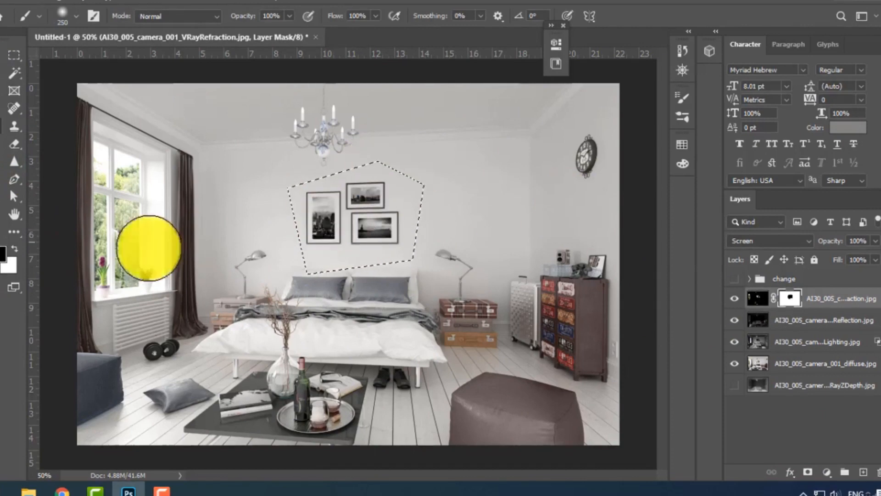
pyautogui.hotkey('ctrl', 'z')
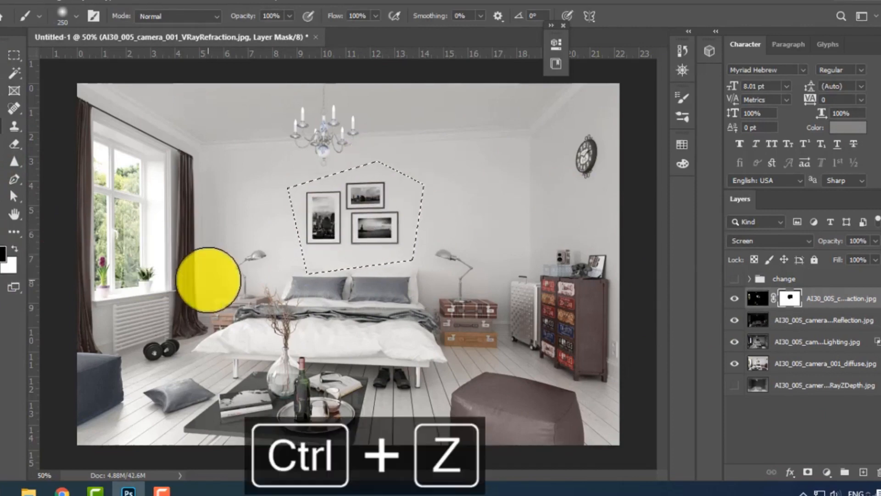
# Set the foreground colour to light grey cecece, paint the refraction mask over the selected wall pictures, and deselect.
pyautogui.click(3, 253)
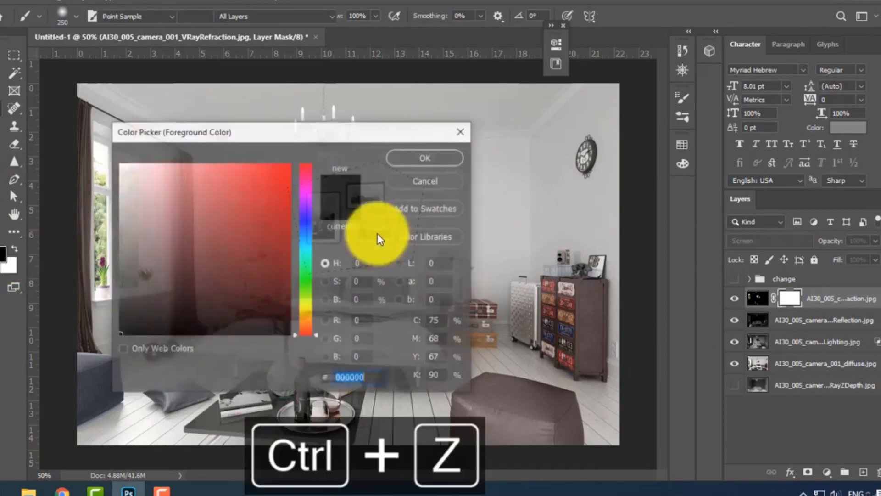
pyautogui.click(123, 163)
pyautogui.moveTo(129, 229); pyautogui.dragTo(63, 246)
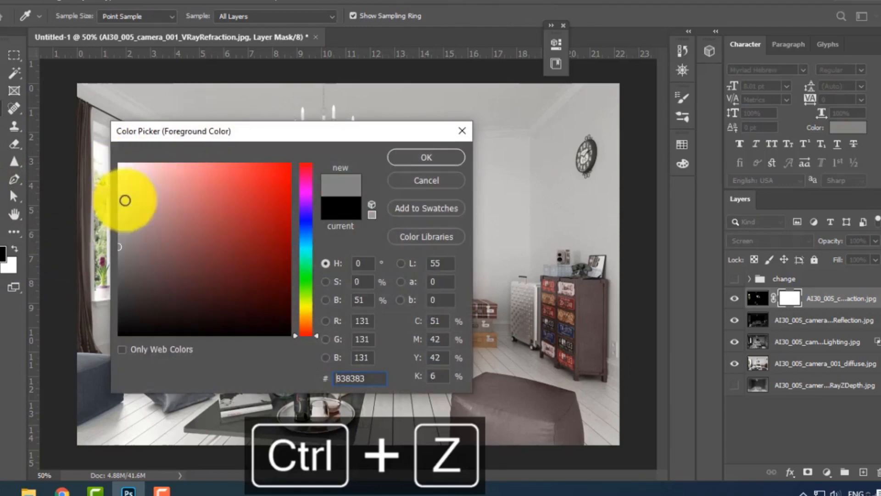
pyautogui.moveTo(125, 200); pyautogui.dragTo(113, 179)
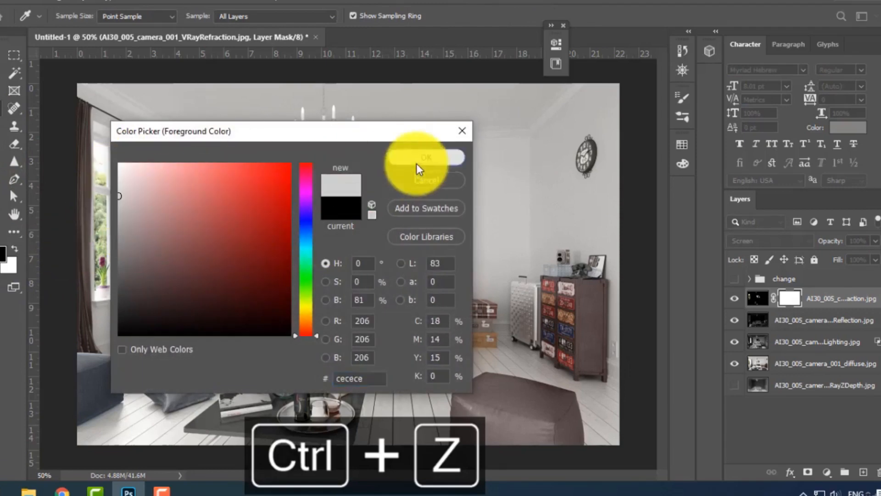
pyautogui.click(418, 160)
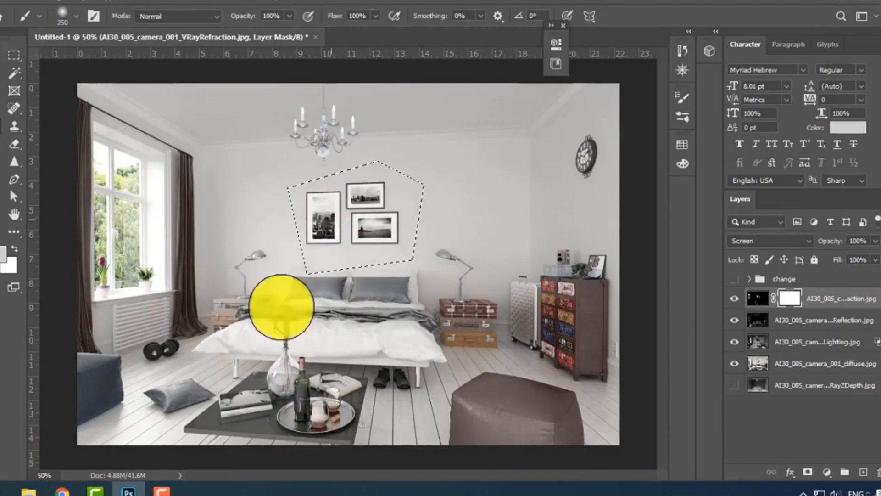
pyautogui.hotkey('ctrl', 'd')
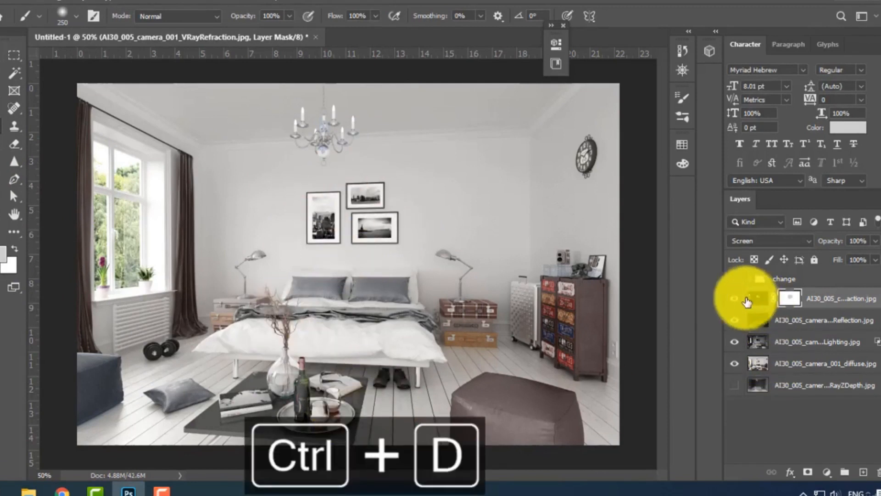
# Compare the composite with the refraction, raw lighting and reflection layers each hidden and shown.
pyautogui.click(735, 299)
pyautogui.click(735, 299)
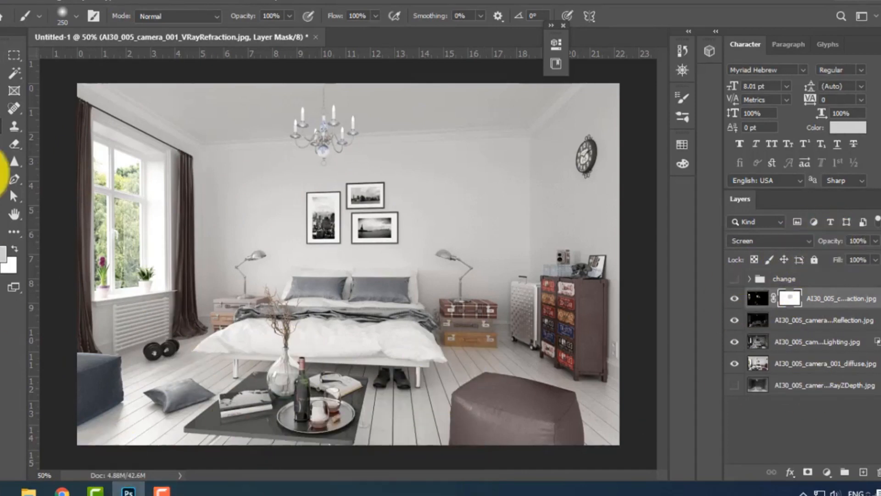
pyautogui.press('v')
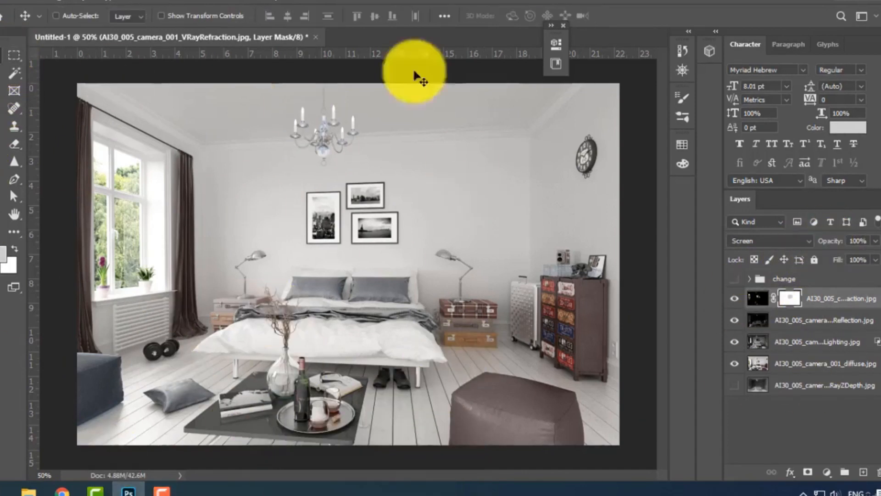
pyautogui.click(736, 347)
pyautogui.click(736, 348)
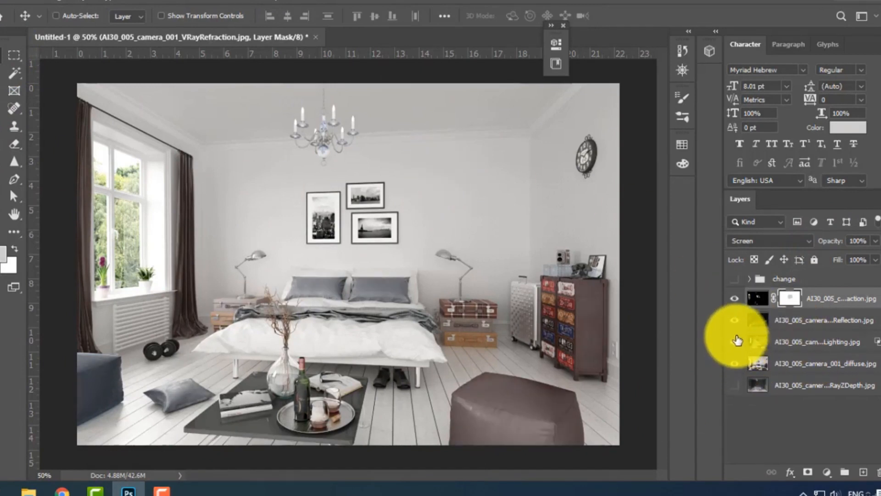
pyautogui.click(735, 321)
pyautogui.click(734, 321)
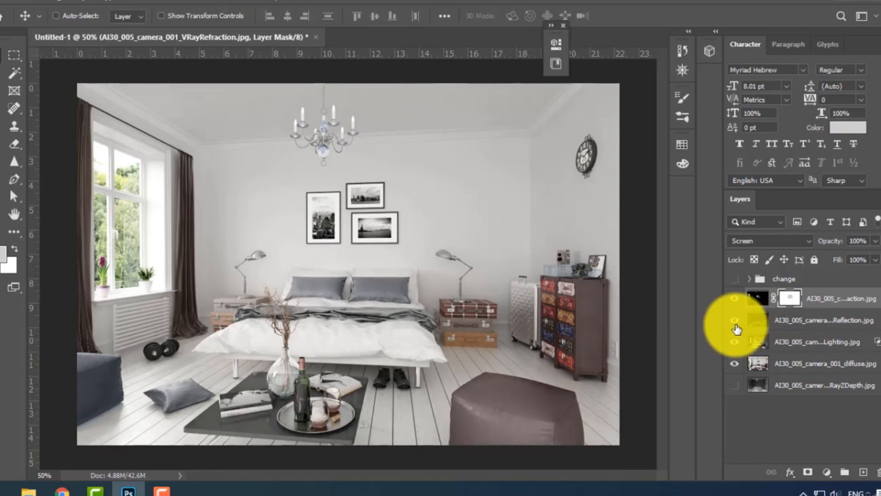
pyautogui.click(734, 305)
pyautogui.click(734, 305)
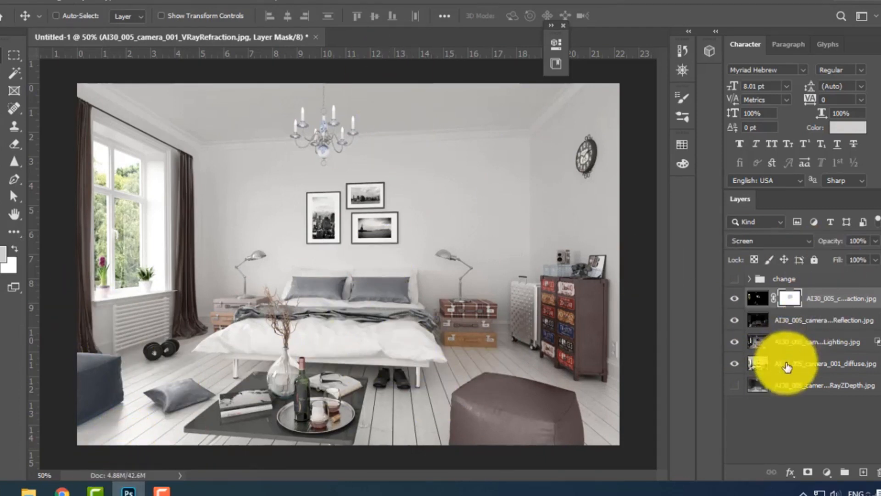
# Show the VRayZDepth layer and move it directly above the VRayRefraction layer.
pyautogui.click(796, 386)
pyautogui.click(735, 386)
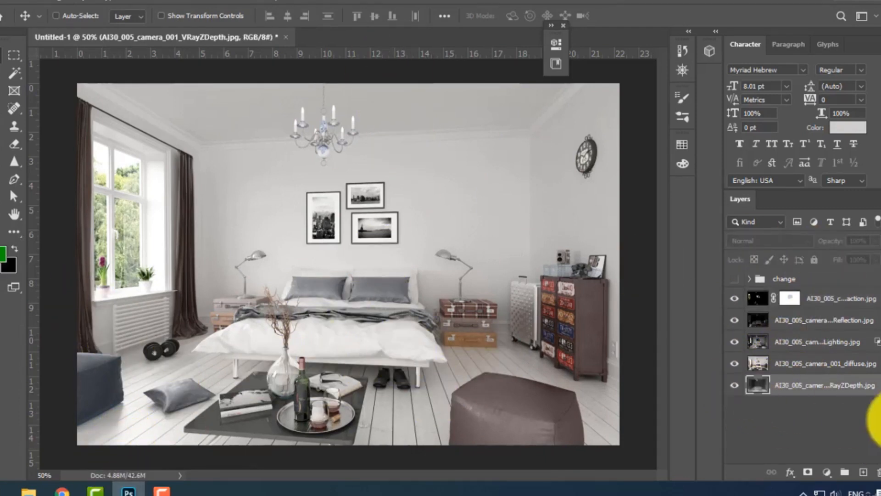
pyautogui.moveTo(819, 387); pyautogui.dragTo(807, 292)
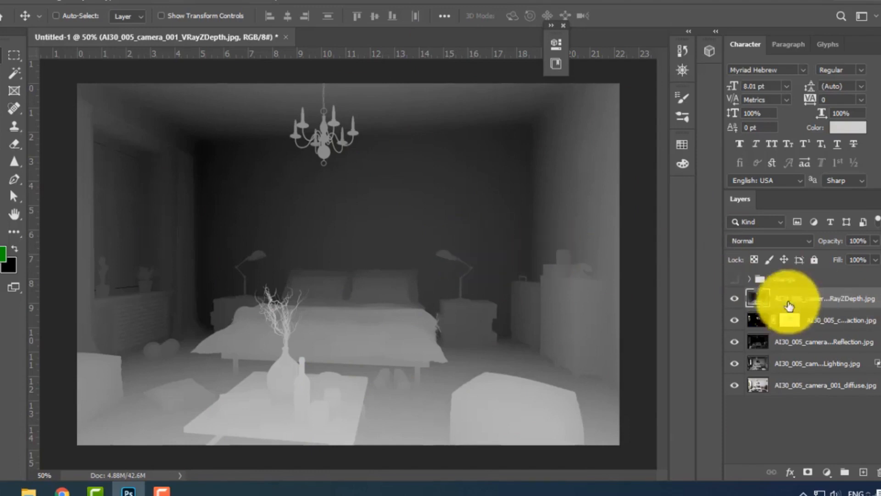
# Select the entire image on the VRayZDepth layer.
pyautogui.hotkey('ctrl', 'a')
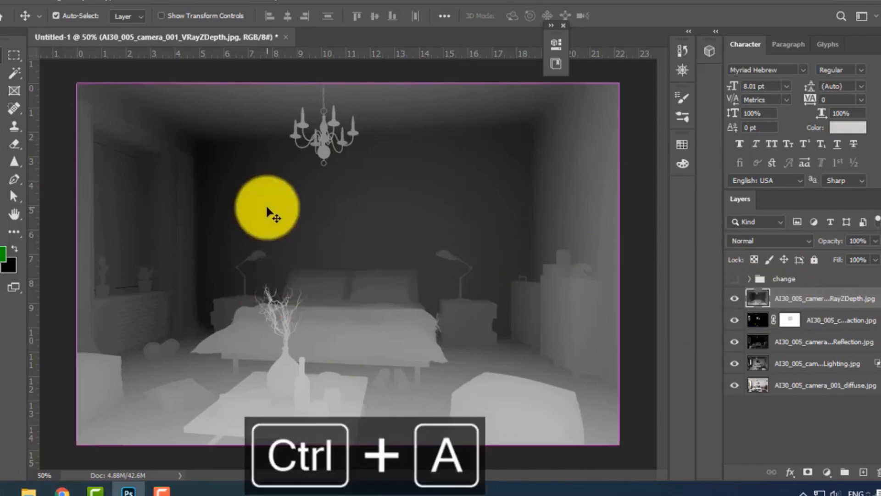
pyautogui.click(130, 2)
pyautogui.click(139, 10)
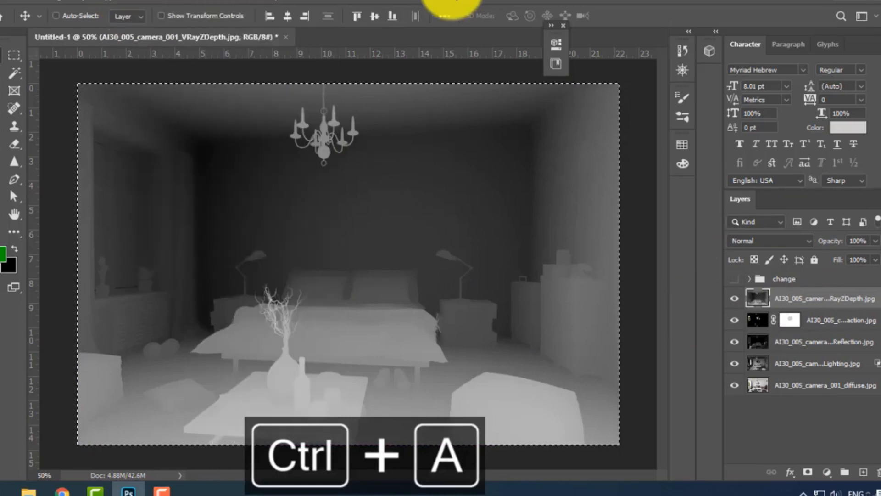
pyautogui.hotkey('ctrl', 'c')
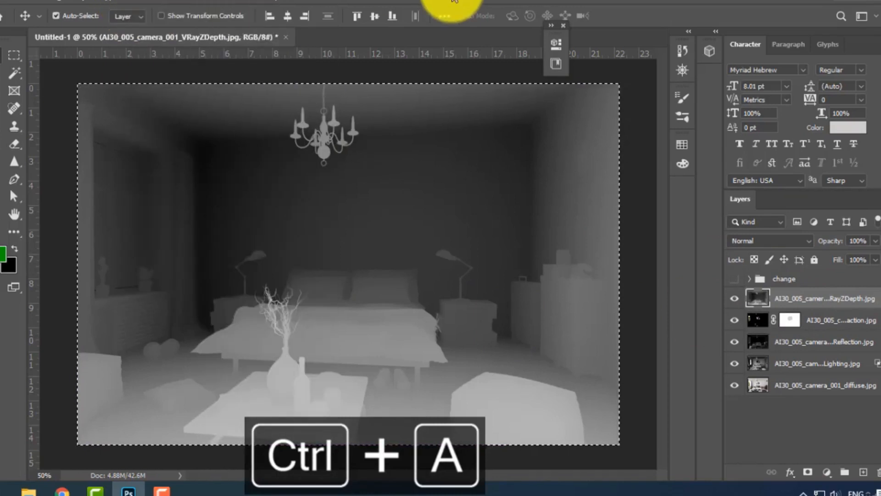
pyautogui.hotkey('ctrl', 'x')
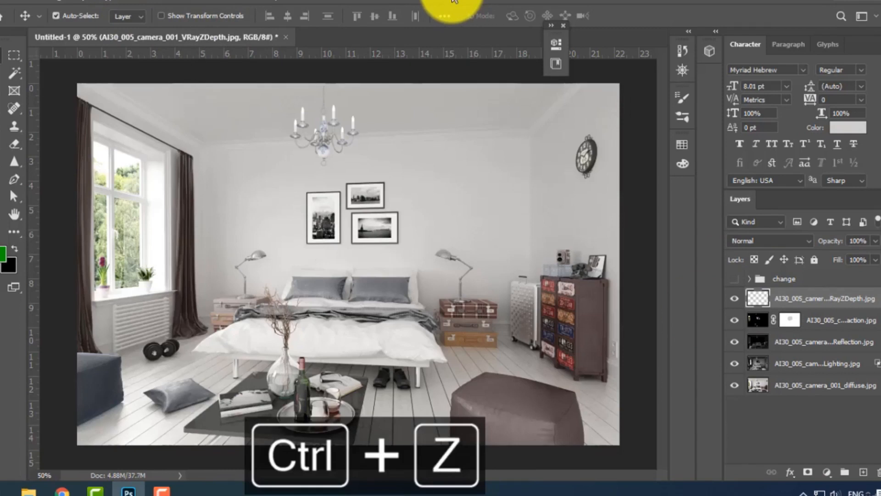
pyautogui.hotkey('ctrl', 'z')
pyautogui.press('c')
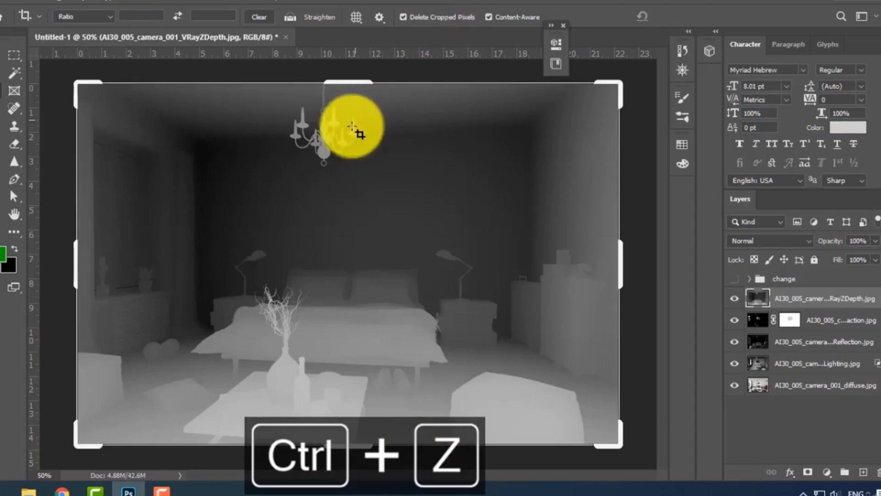
pyautogui.click(13, 40)
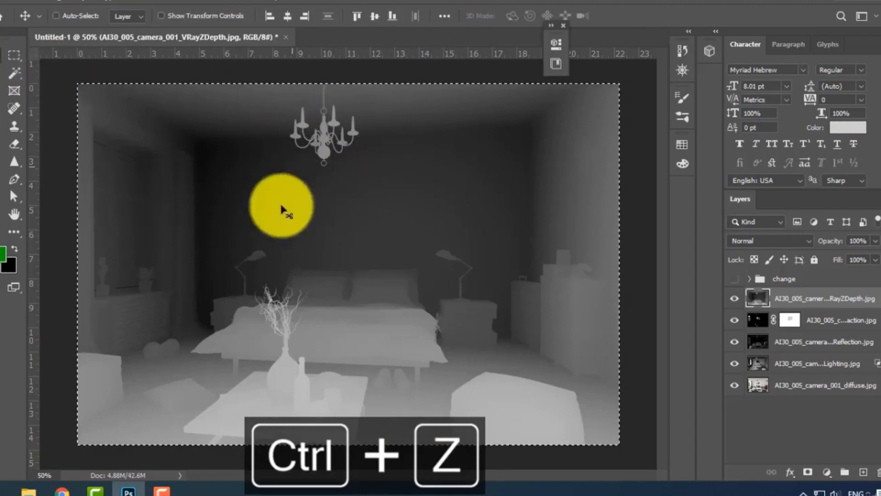
# Copy the selected VRayZDepth image to the clipboard and deselect it.
pyautogui.hotkey('ctrl', 'c')
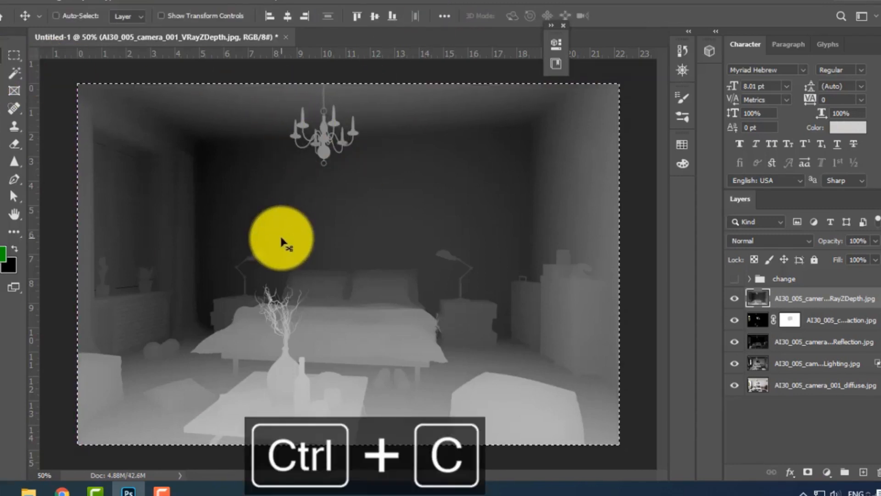
pyautogui.hotkey('ctrl', 'd')
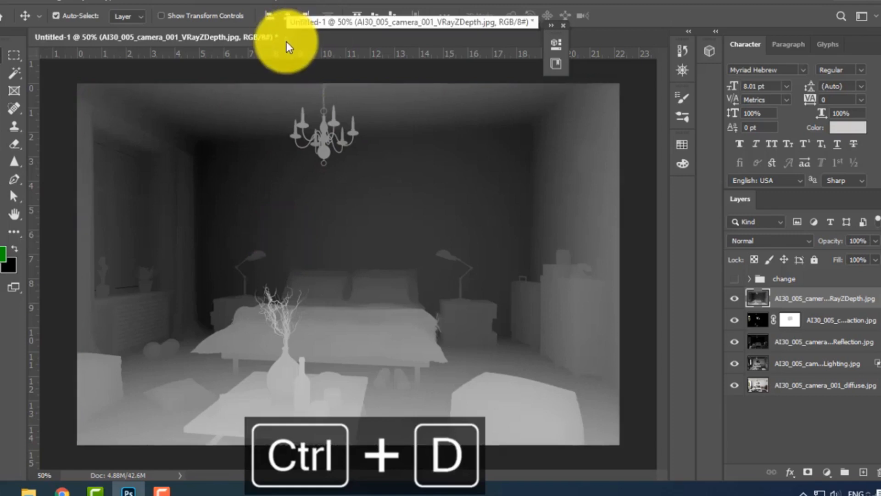
# With the VRayZDepth layer hidden, duplicate the diffuse layer and add a layer mask to the copy.
pyautogui.click(734, 299)
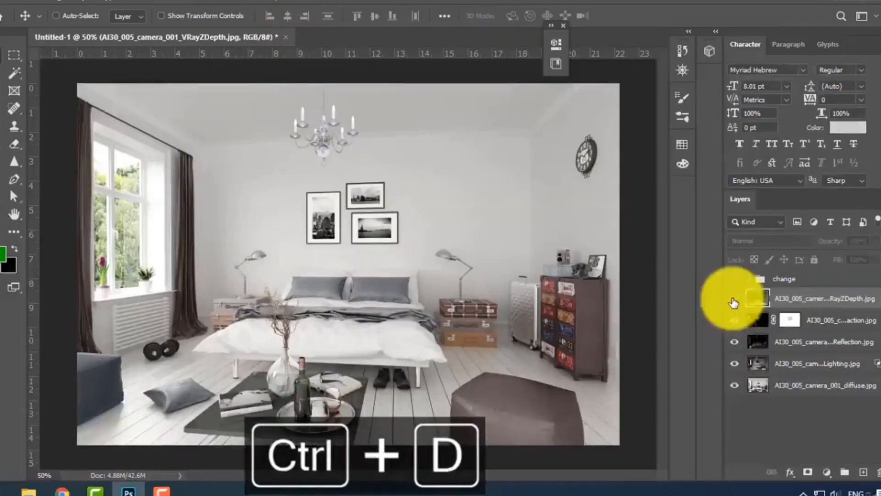
pyautogui.click(808, 385)
pyautogui.moveTo(806, 390); pyautogui.dragTo(857, 468)
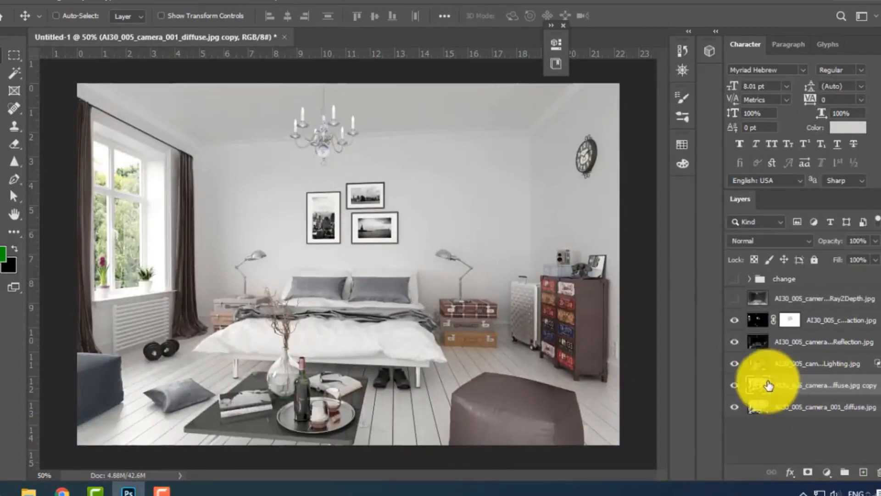
pyautogui.click(806, 475)
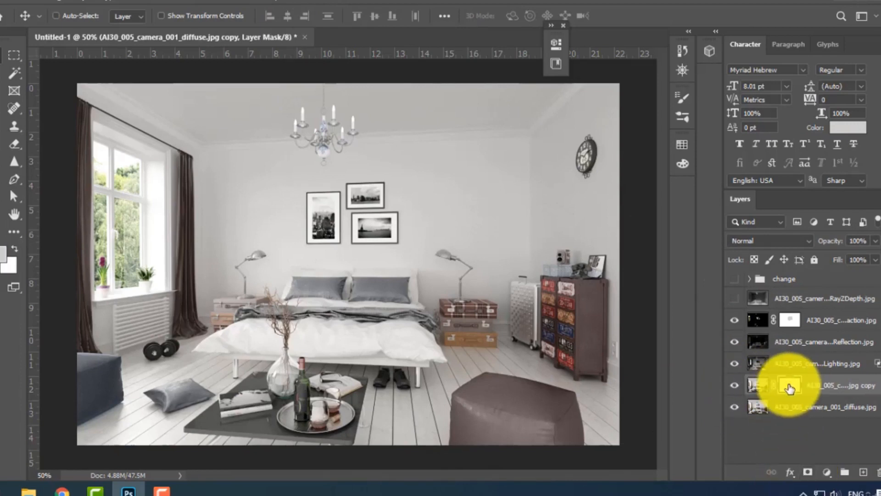
# Paste the copied ZDepth image into the diffuse copy's layer mask and deselect it.
pyautogui.keyDown('alt'); pyautogui.click(789, 388); pyautogui.keyUp('alt')
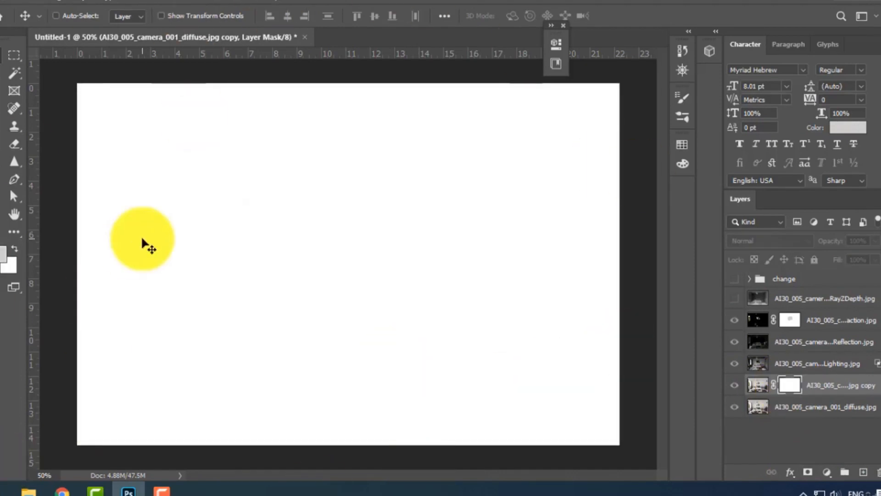
pyautogui.press('ctrl')
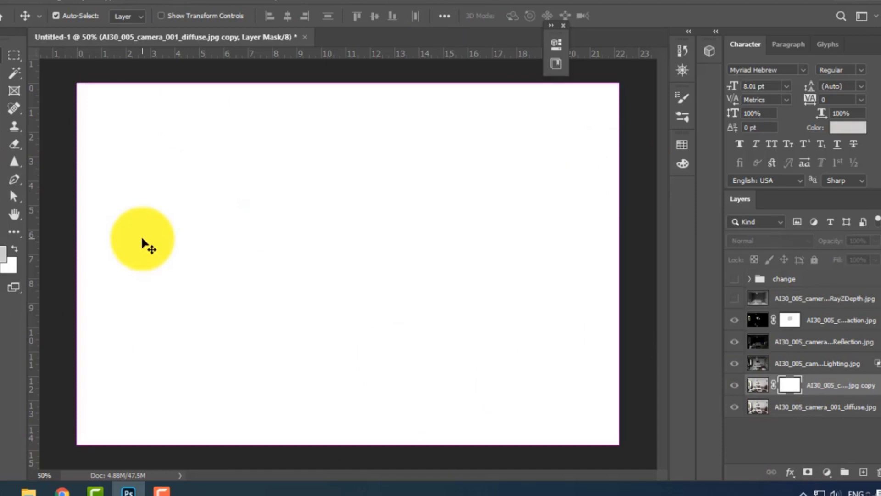
pyautogui.hotkey('ctrl', 'shift', 'v')
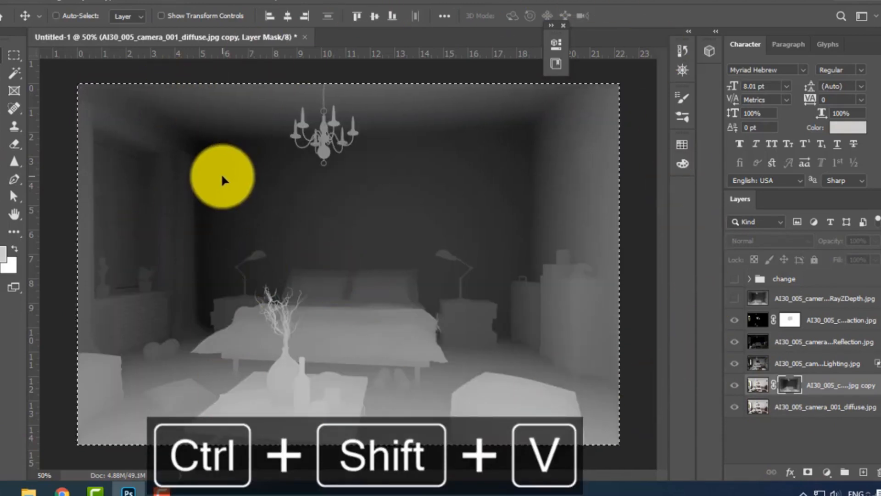
pyautogui.hotkey('ctrl', 'd')
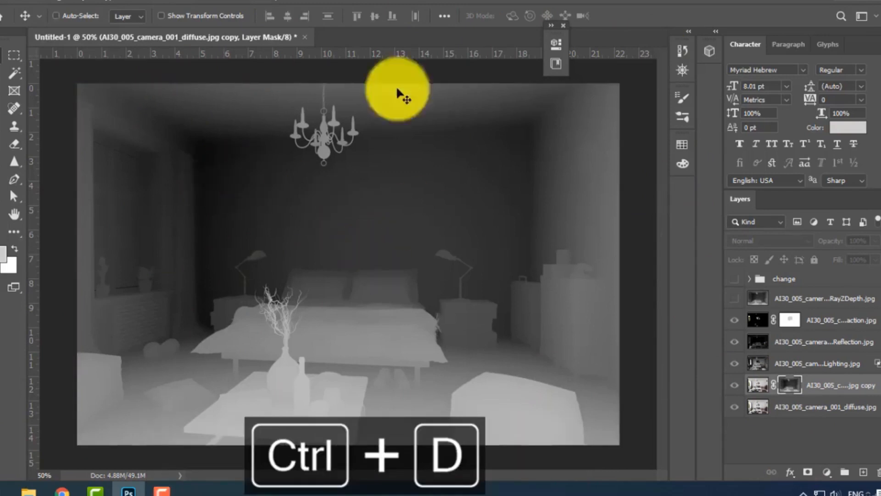
# Open the Lens Blur filter on the diffuse copy's image and compare it with the preview off and on.
pyautogui.click(758, 385)
pyautogui.click(163, 4)
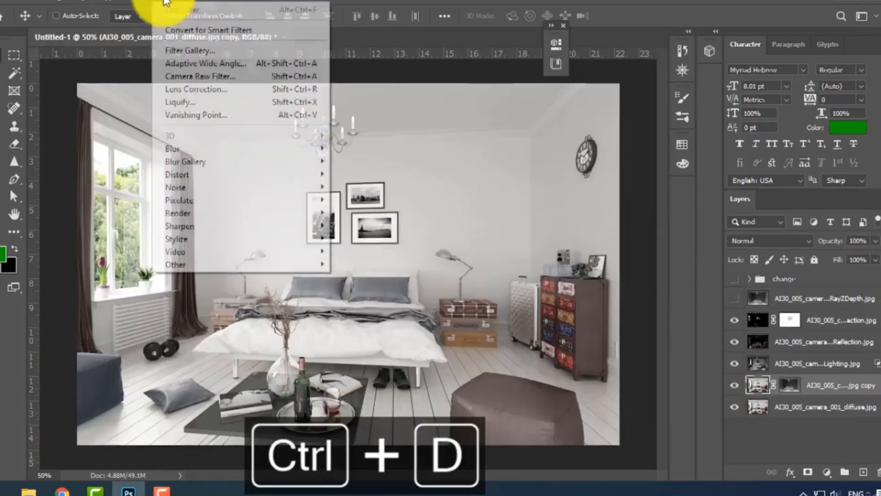
pyautogui.moveTo(191, 147)
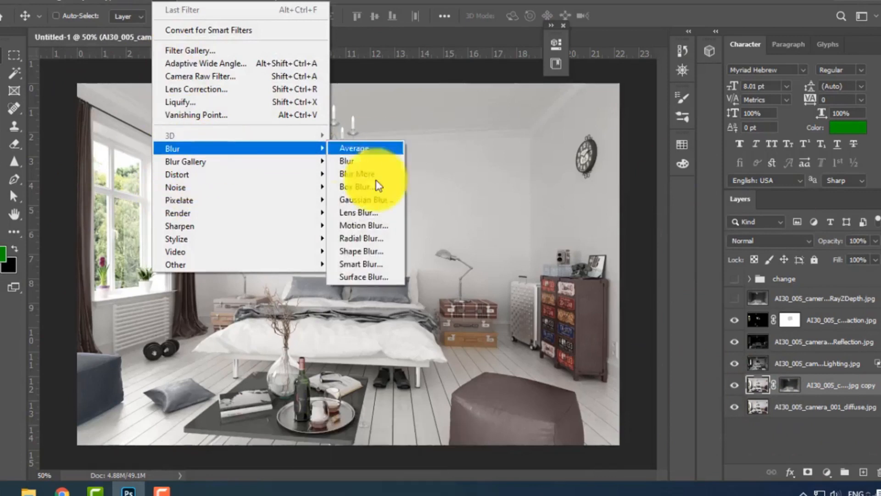
pyautogui.click(343, 212)
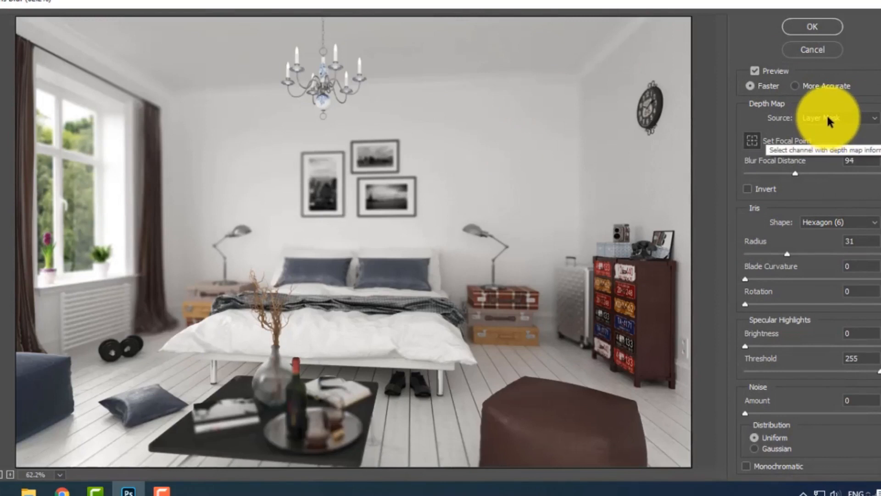
pyautogui.click(755, 71)
pyautogui.click(755, 71)
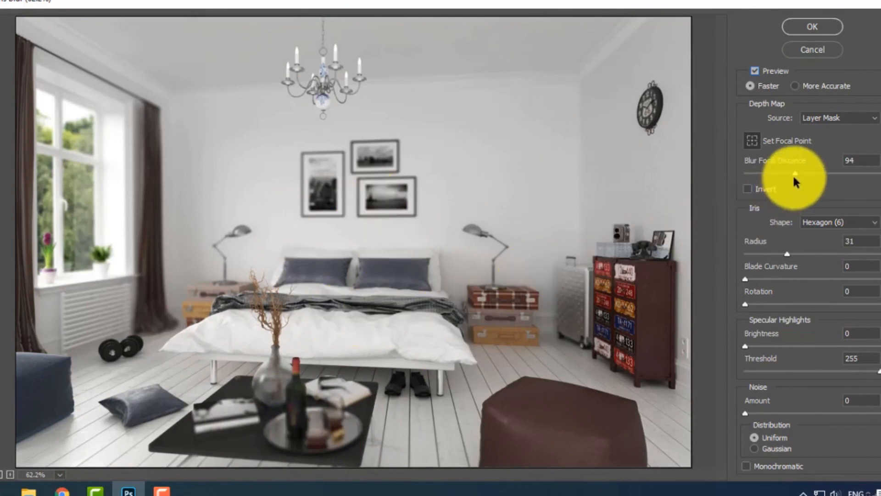
# Invert the Lens Blur depth map and set the Blur Focal Distance to 33, trying 168 and 69 first.
pyautogui.click(747, 188)
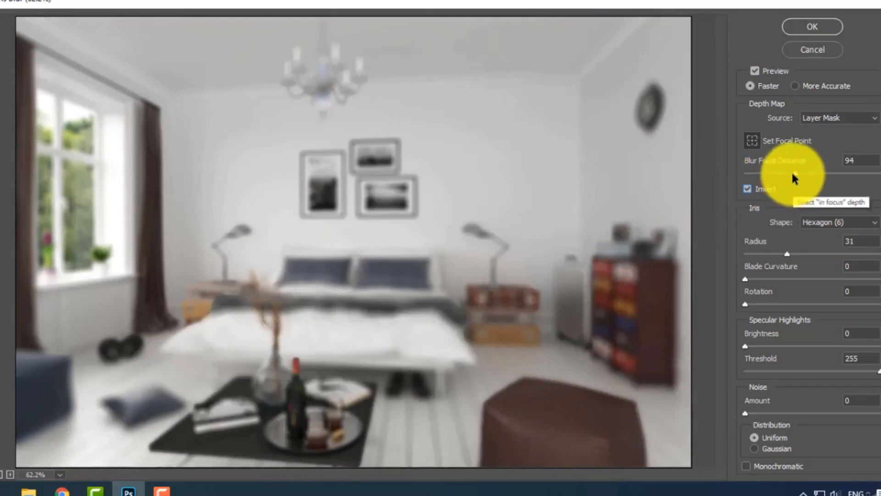
pyautogui.moveTo(794, 173); pyautogui.dragTo(840, 175)
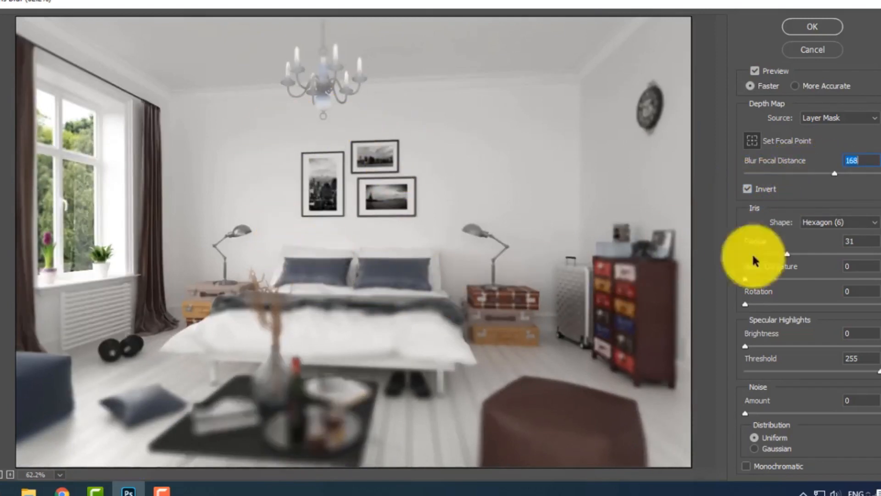
pyautogui.click(780, 174)
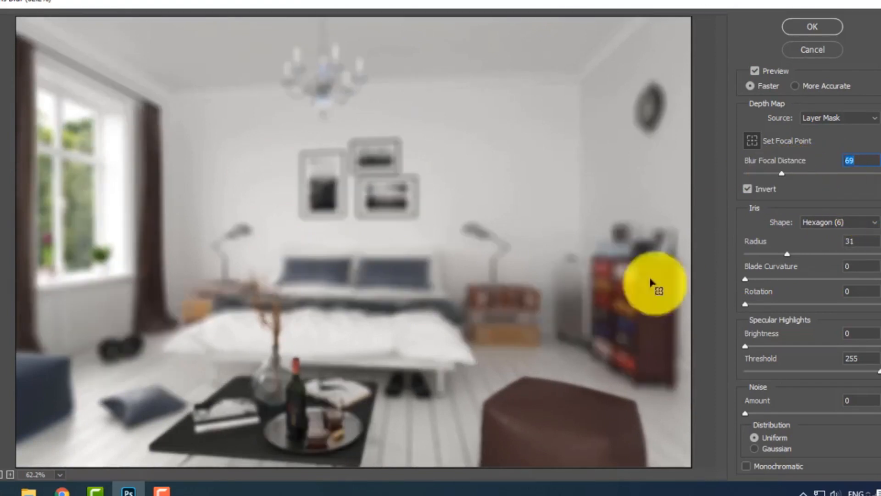
pyautogui.moveTo(779, 177); pyautogui.dragTo(763, 172)
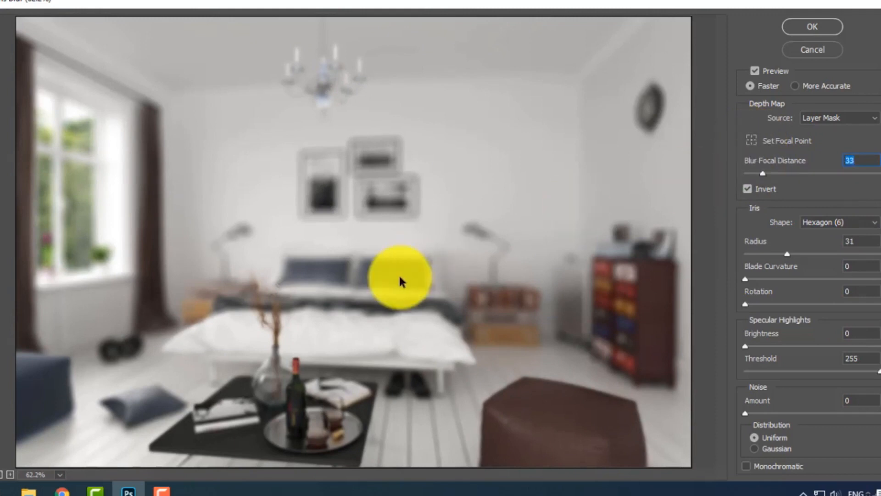
# Activate focal point picking for the Lens Blur preview image.
pyautogui.click(753, 138)
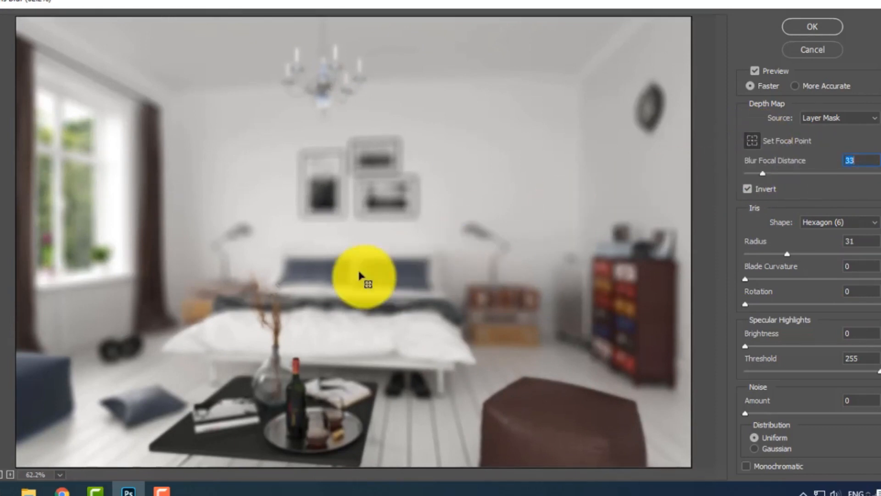
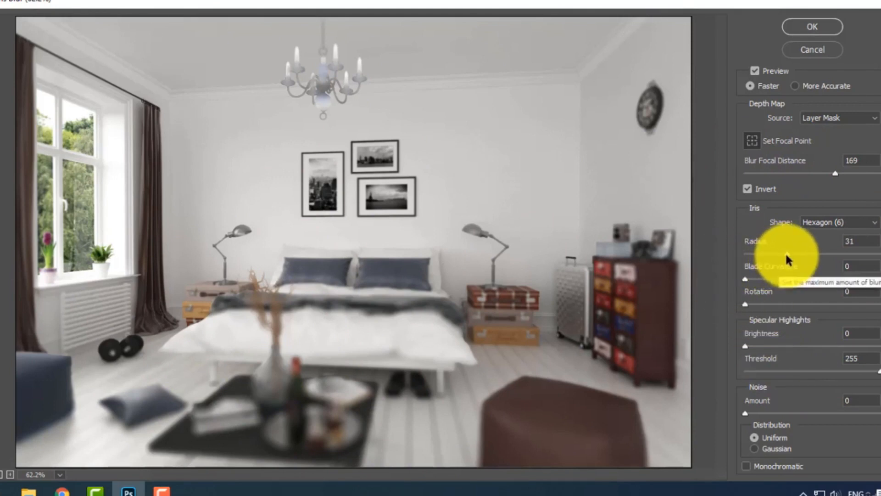
# Set the Lens Blur iris shape to Heptagon (7), trying Triangle (3) and Octagon (8) first.
pyautogui.click(819, 223)
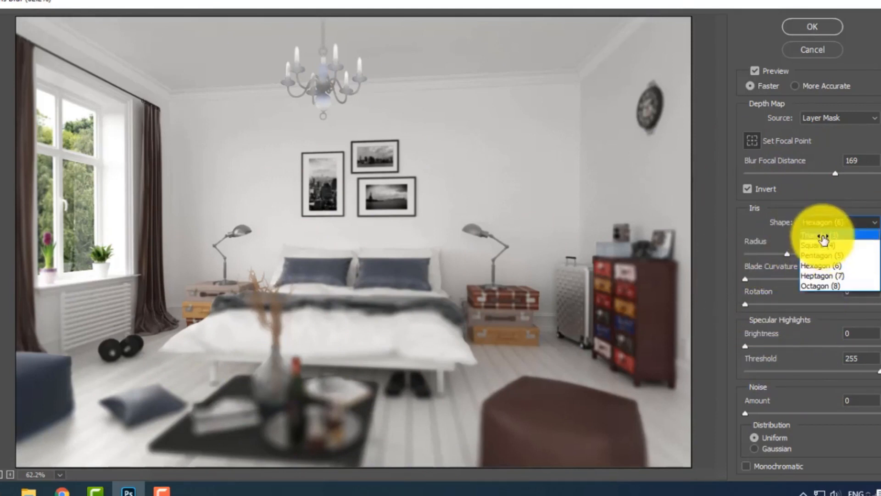
pyautogui.click(822, 236)
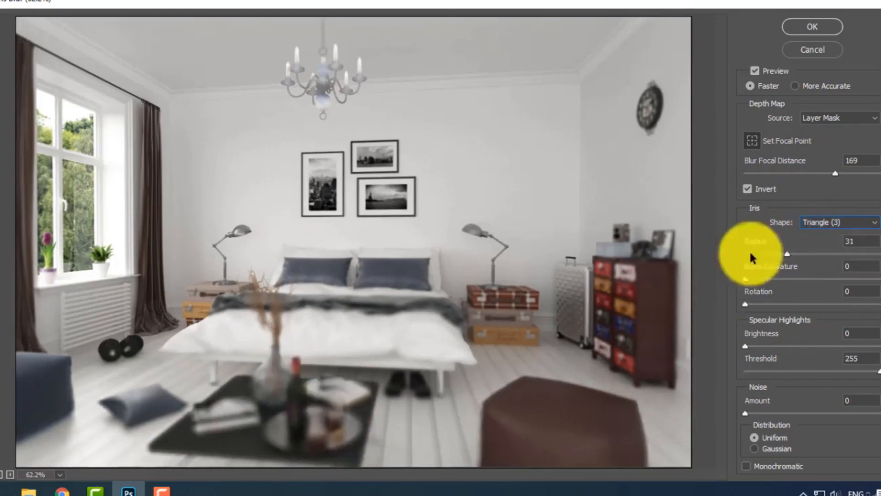
pyautogui.click(813, 279)
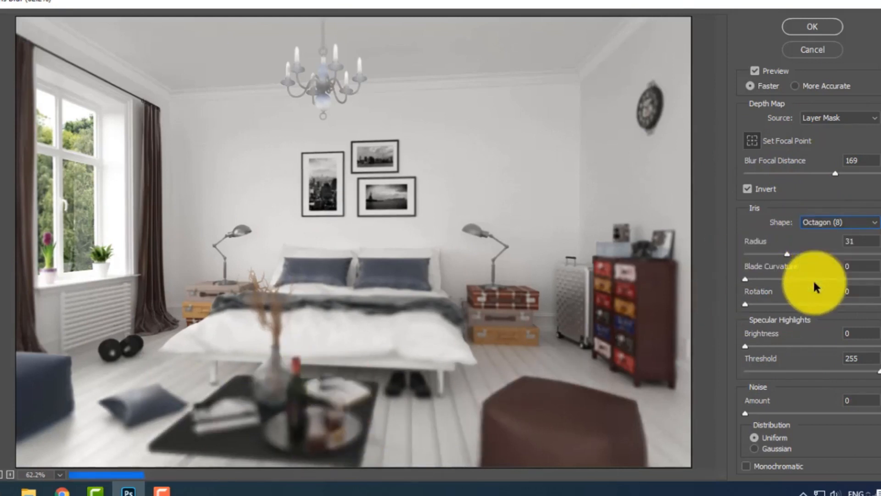
pyautogui.click(821, 224)
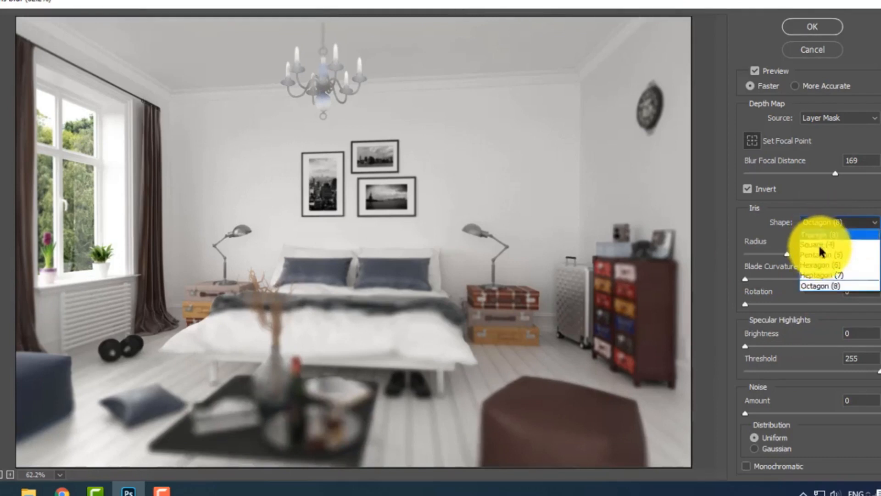
pyautogui.click(820, 275)
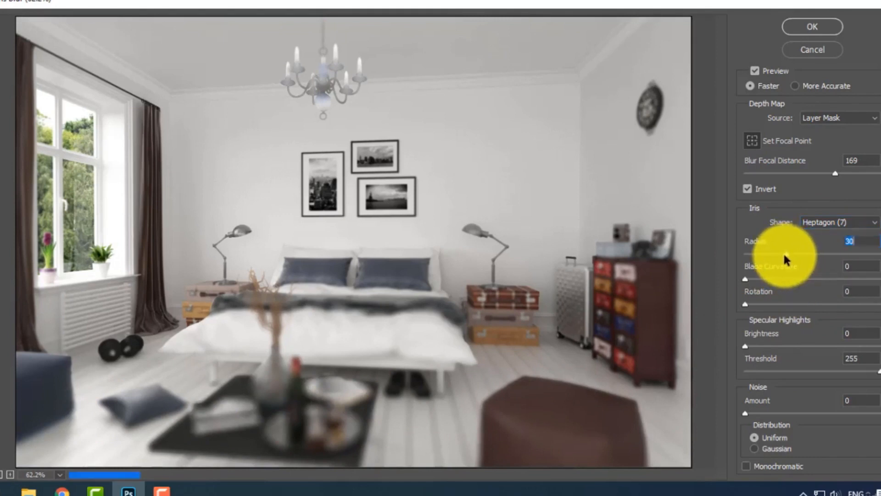
# Try a Blade Curvature of 2 and return it to 0, trying Iris Radius values of 10 and 17.
pyautogui.click(758, 255)
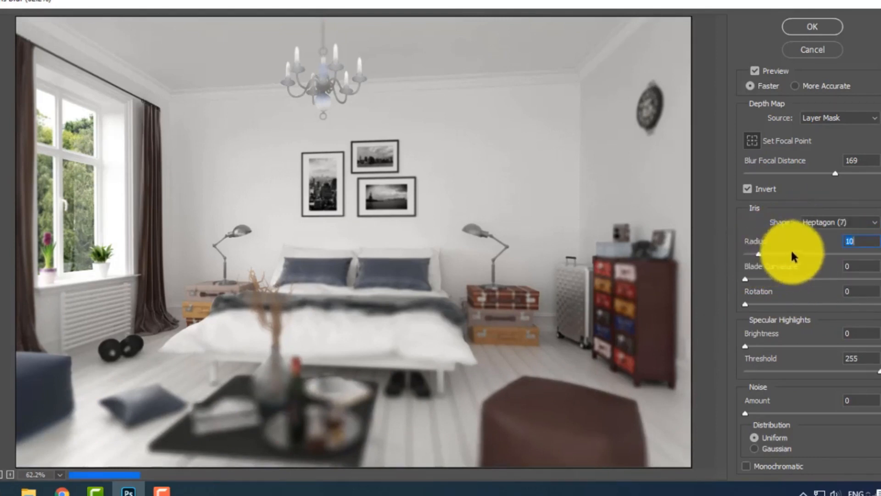
pyautogui.click(747, 280)
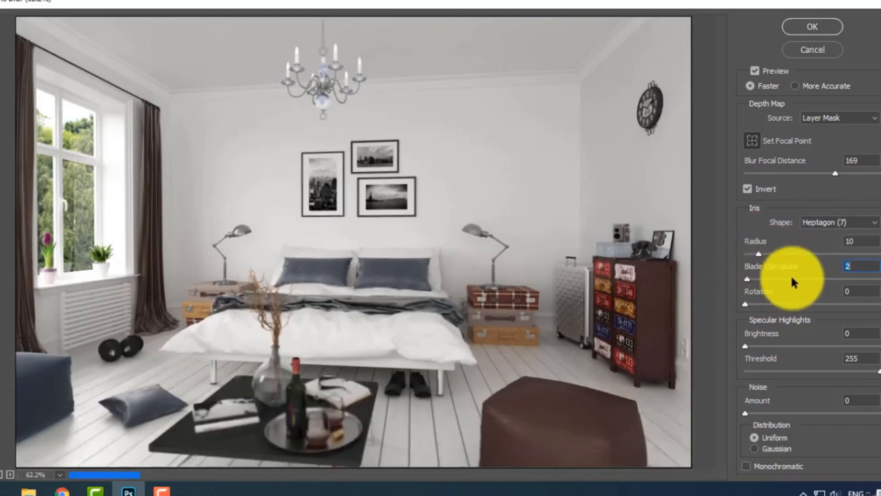
pyautogui.moveTo(802, 273); pyautogui.dragTo(744, 276)
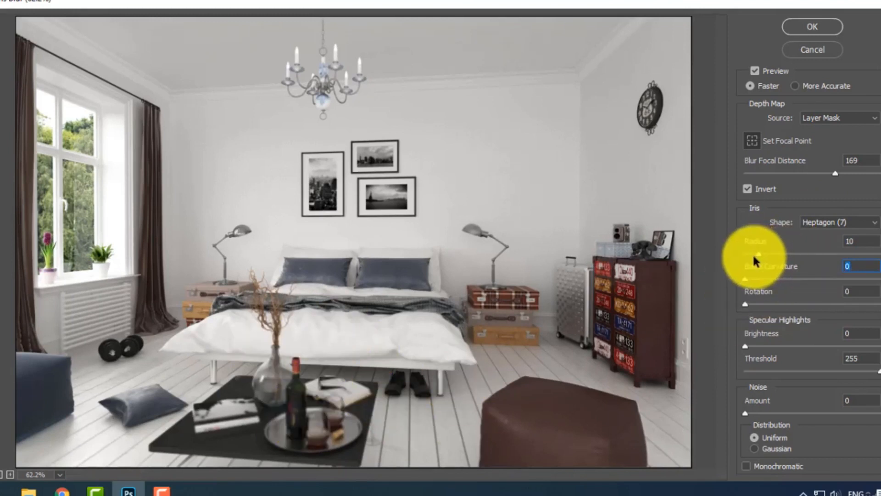
pyautogui.moveTo(757, 255); pyautogui.dragTo(767, 255)
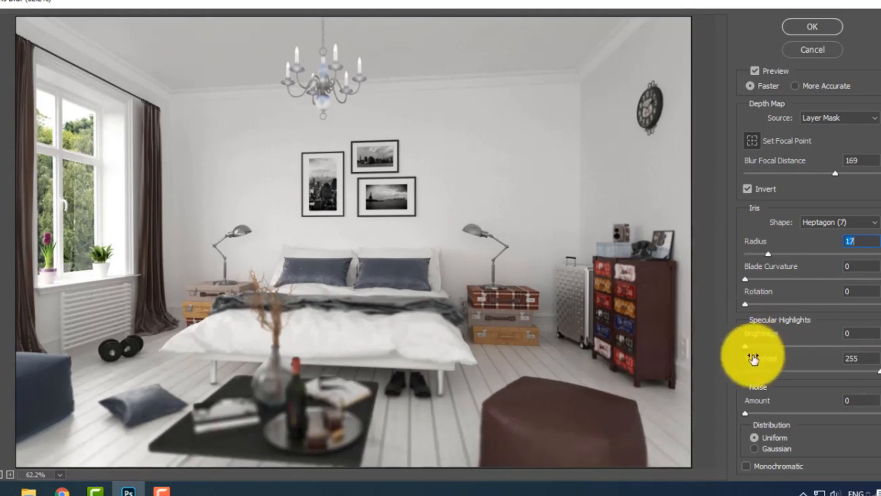
# Try Specular Highlights with a Brightness of 56 and a Threshold of 252.
pyautogui.moveTo(744, 349); pyautogui.dragTo(819, 356)
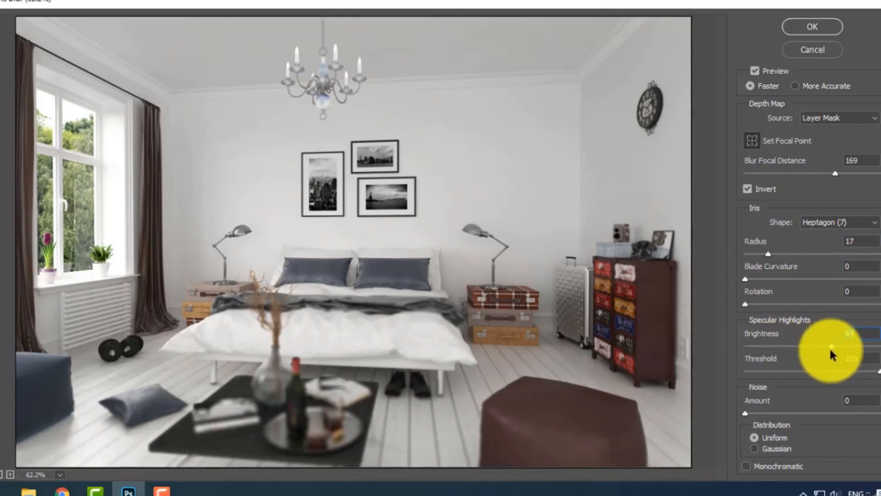
pyautogui.moveTo(832, 353)
pyautogui.mouseDown()
pyautogui.moveTo(707, 354)
pyautogui.moveTo(820, 354)
pyautogui.mouseUp()
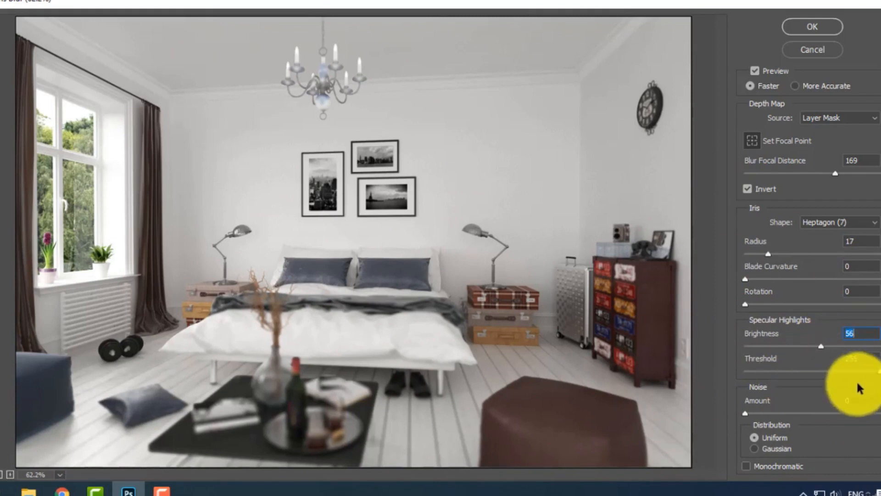
pyautogui.moveTo(879, 373); pyautogui.dragTo(812, 377)
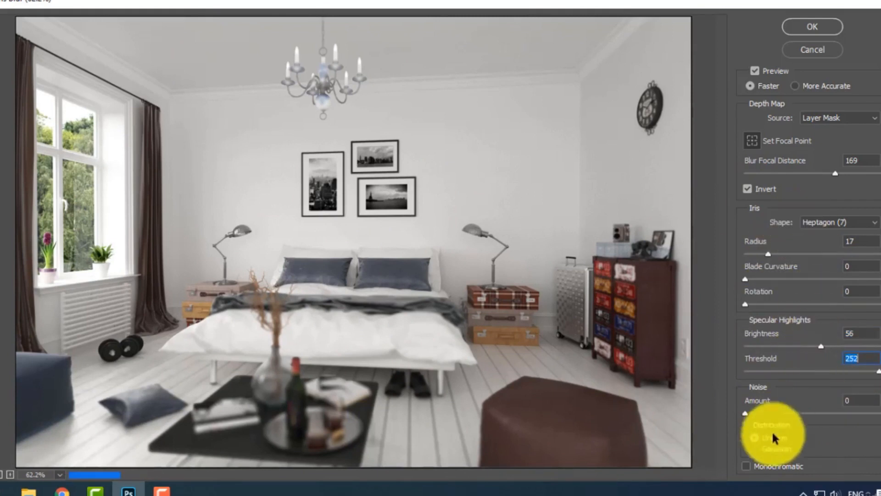
# Set the noise distribution to Gaussian, try an Amount of 17 with Monochromatic on, and return to Amount 0 with Monochromatic off.
pyautogui.click(756, 452)
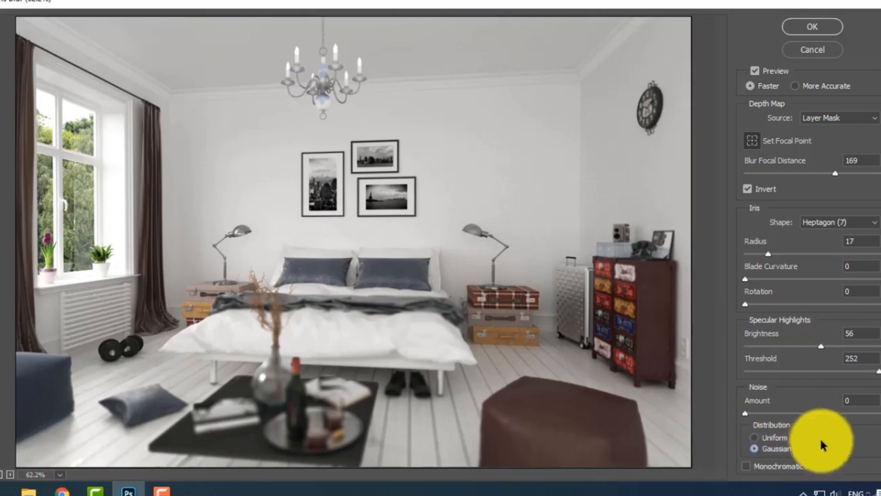
pyautogui.moveTo(746, 414); pyautogui.dragTo(724, 413)
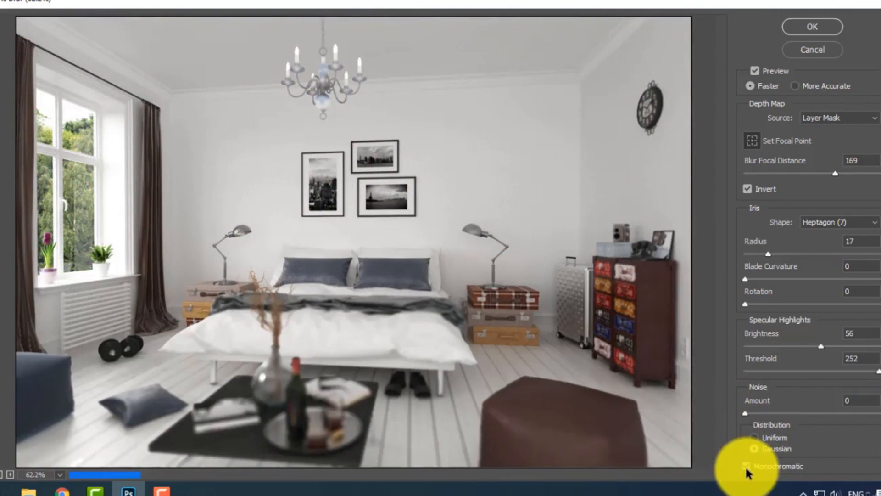
pyautogui.click(747, 466)
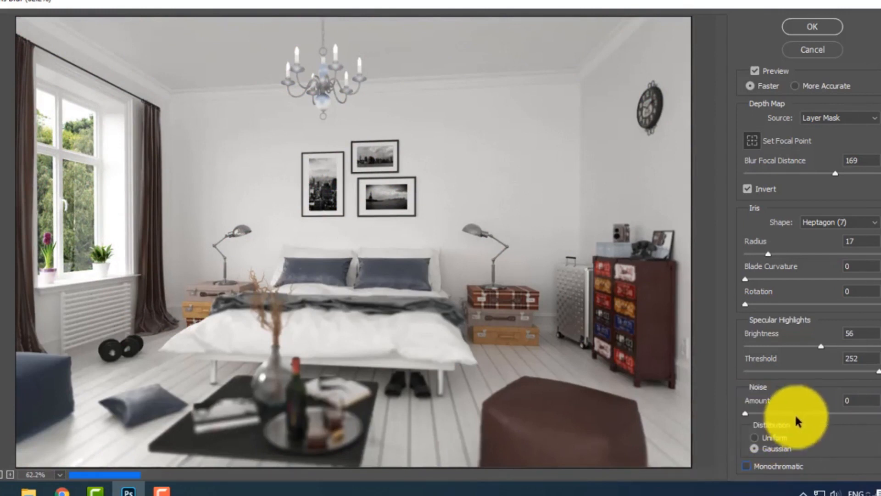
pyautogui.moveTo(745, 416); pyautogui.dragTo(768, 419)
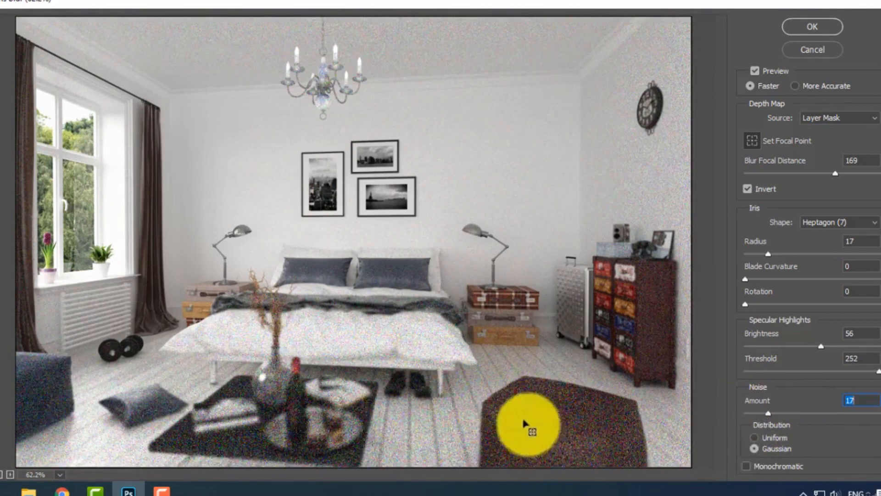
pyautogui.click(747, 467)
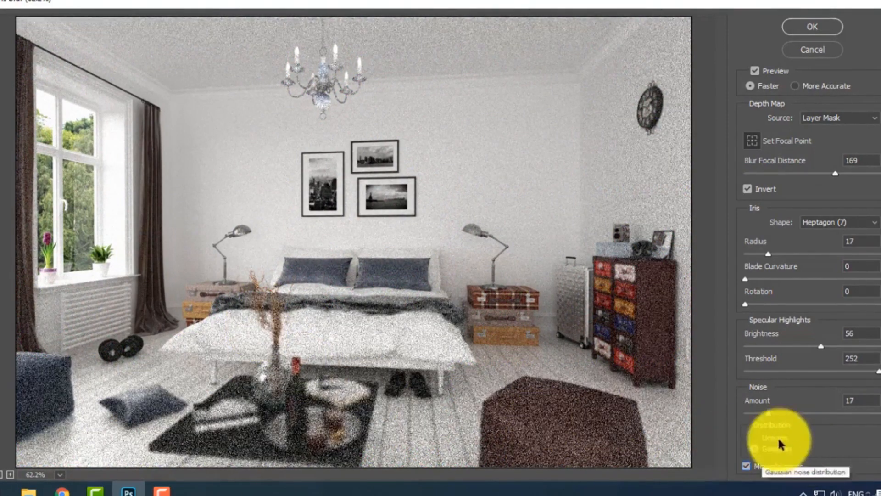
pyautogui.moveTo(772, 417); pyautogui.dragTo(683, 409)
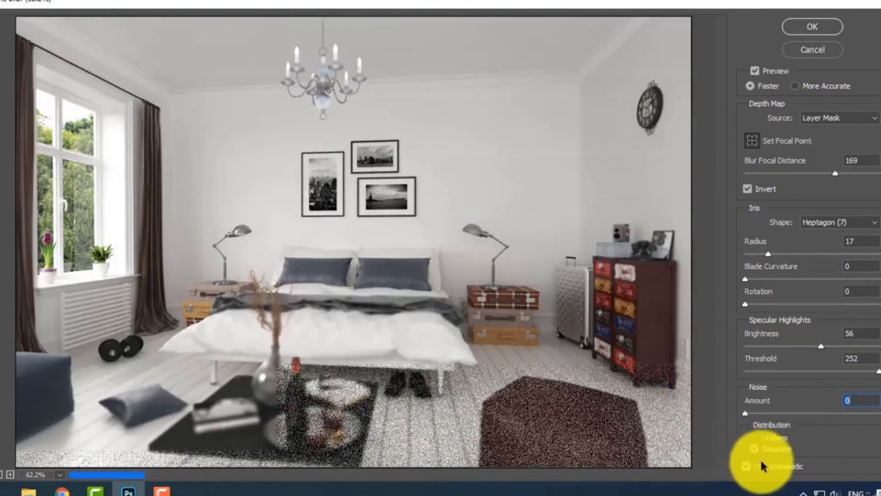
pyautogui.click(747, 466)
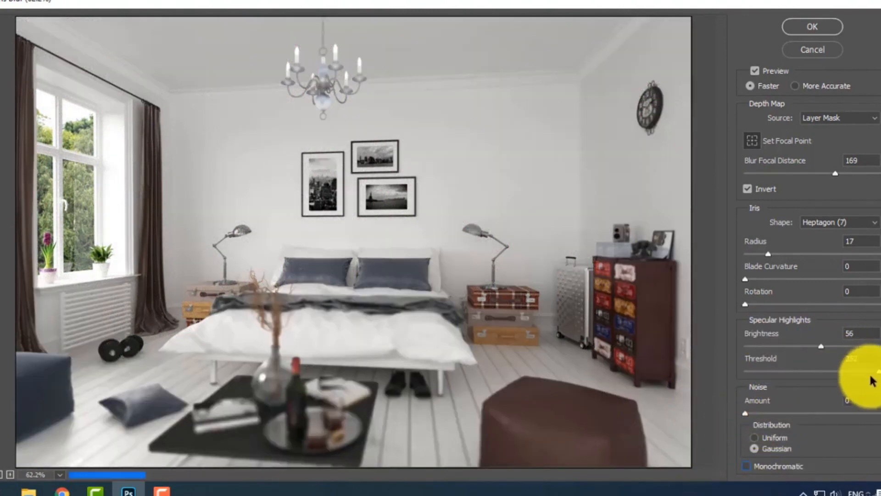
# Reset the Specular Highlights to Threshold 255 and Brightness 0, trying a Threshold of 213 and a Brightness of 10 first.
pyautogui.moveTo(873, 377)
pyautogui.mouseDown()
pyautogui.moveTo(799, 373)
pyautogui.moveTo(860, 375)
pyautogui.mouseUp()
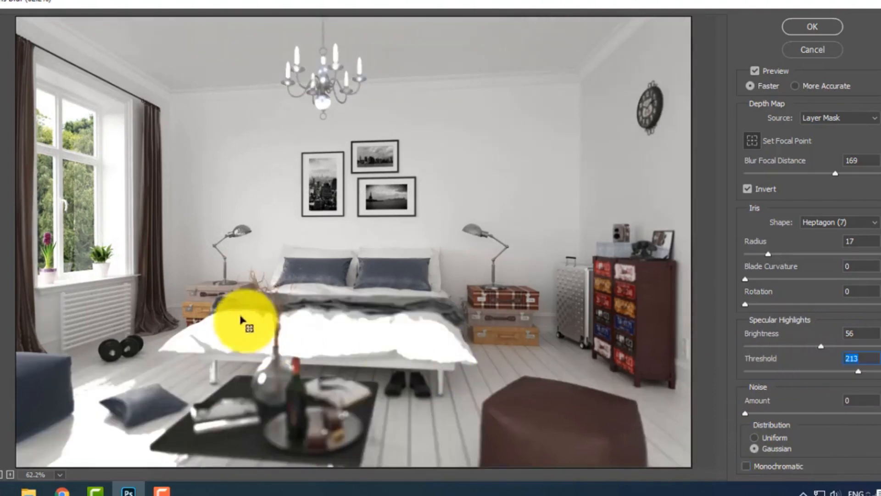
pyautogui.moveTo(857, 374); pyautogui.dragTo(859, 374)
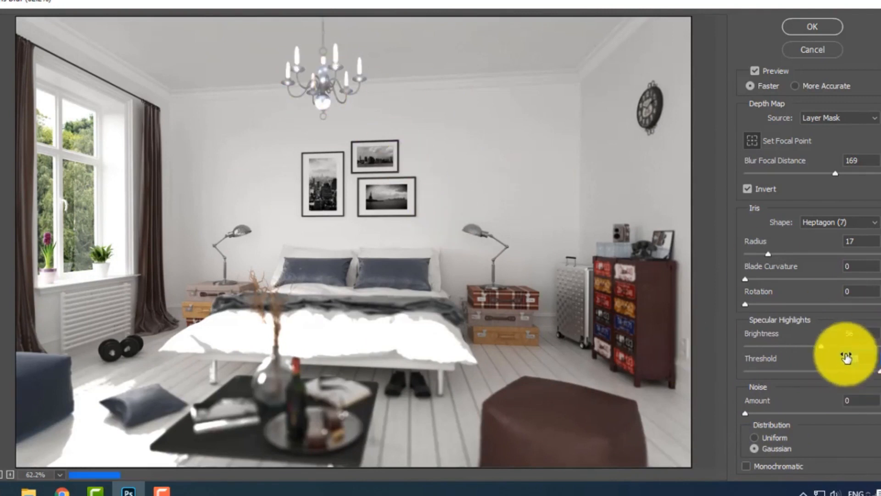
pyautogui.moveTo(826, 348); pyautogui.dragTo(761, 348)
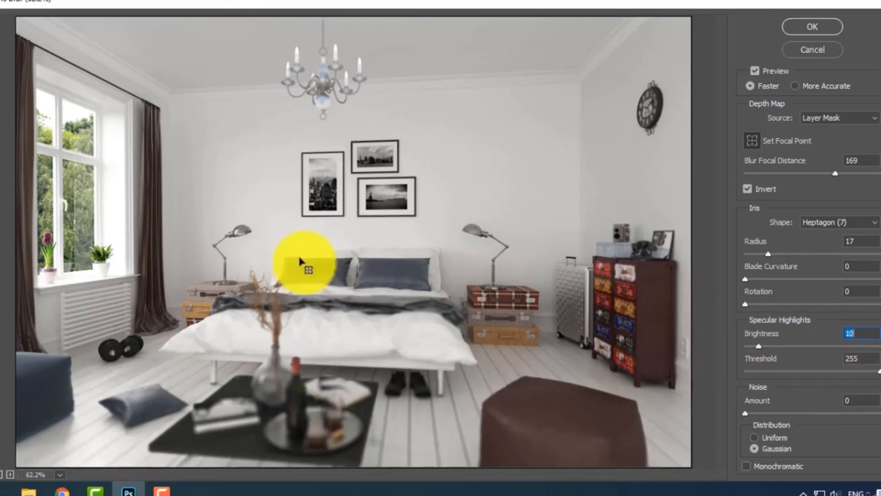
pyautogui.moveTo(760, 350); pyautogui.dragTo(669, 334)
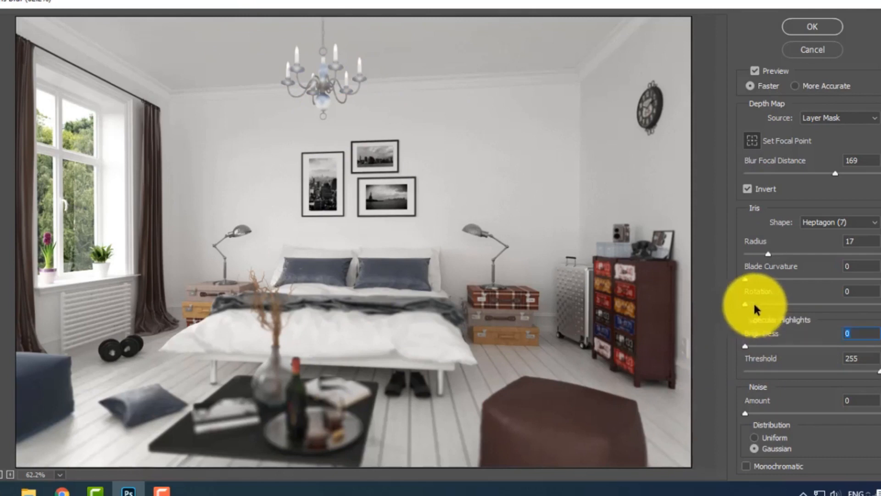
# Set the iris Rotation to 193 and the Radius to 26, comparing Radius values of 29 and 9 first.
pyautogui.moveTo(754, 305); pyautogui.dragTo(820, 310)
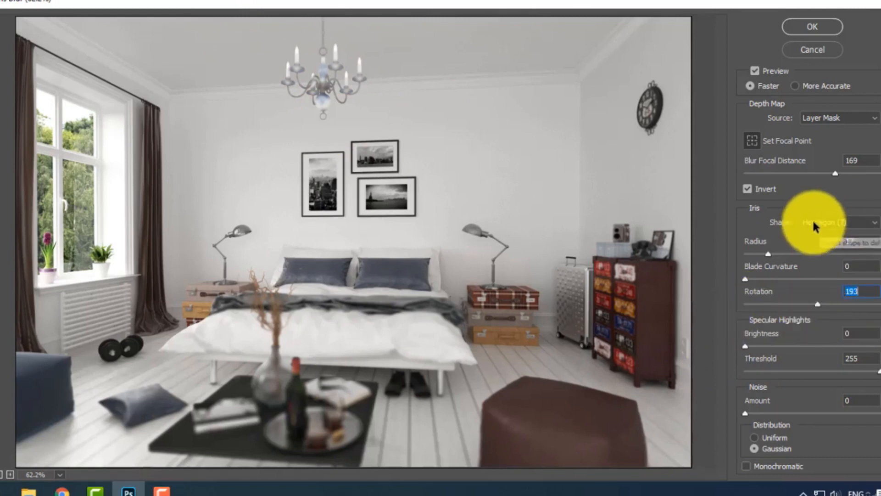
pyautogui.moveTo(769, 254); pyautogui.dragTo(770, 254)
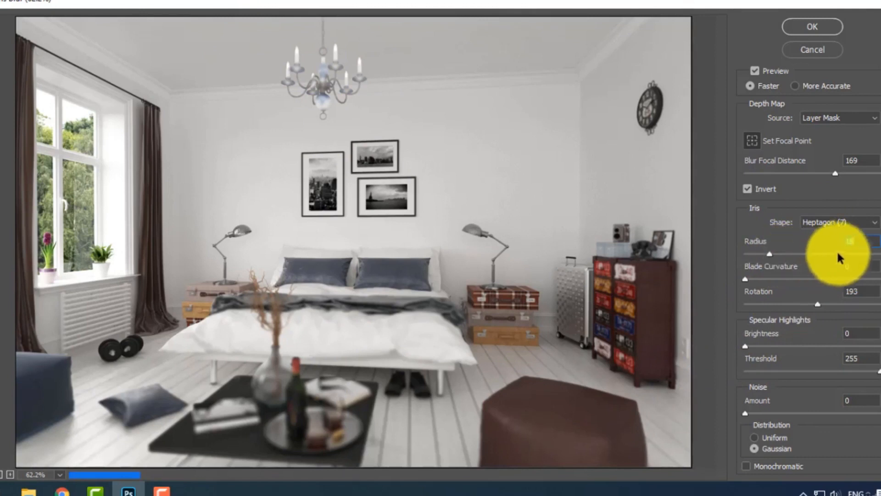
pyautogui.click(784, 254)
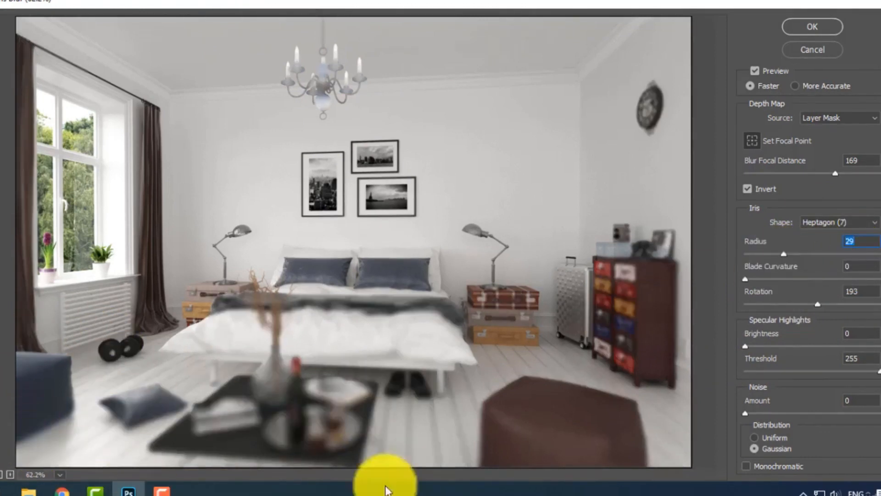
pyautogui.click(755, 255)
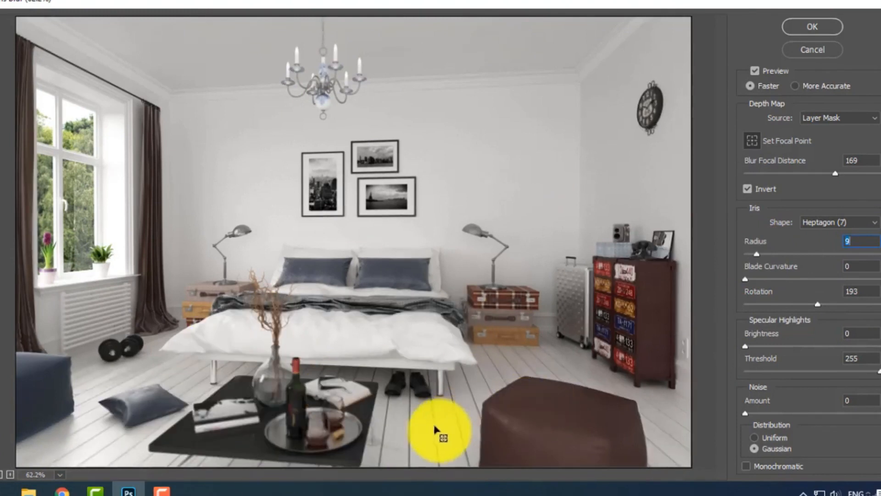
pyautogui.moveTo(757, 253); pyautogui.dragTo(779, 256)
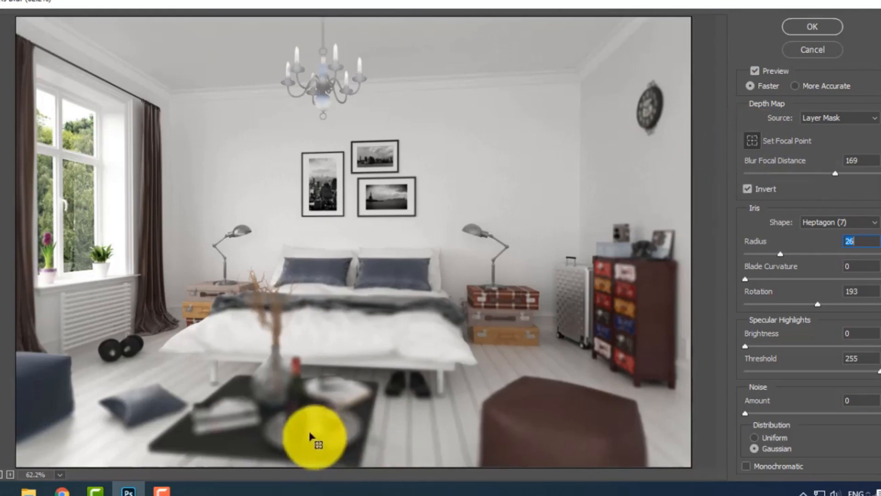
# Try a focal point on the table's tray, set the Blur Focal Distance to 212, and apply the Lens Blur.
pyautogui.click(300, 448)
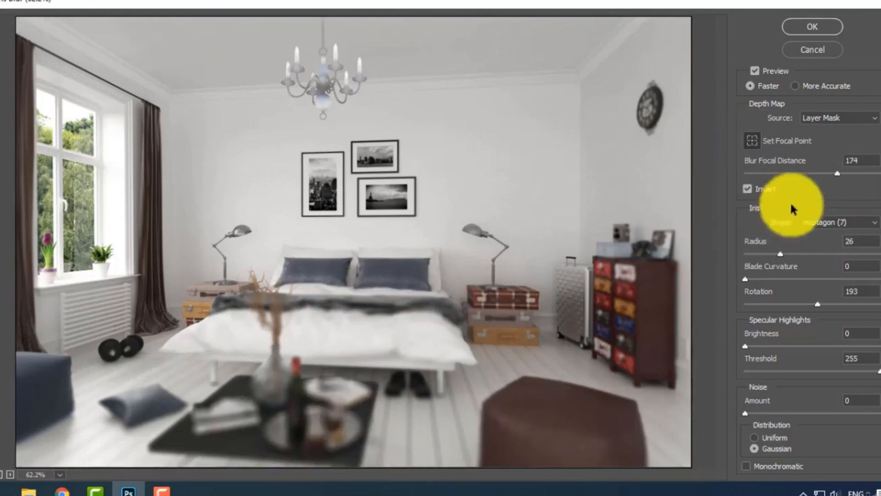
pyautogui.moveTo(837, 173)
pyautogui.mouseDown()
pyautogui.moveTo(823, 174)
pyautogui.moveTo(848, 179)
pyautogui.mouseUp()
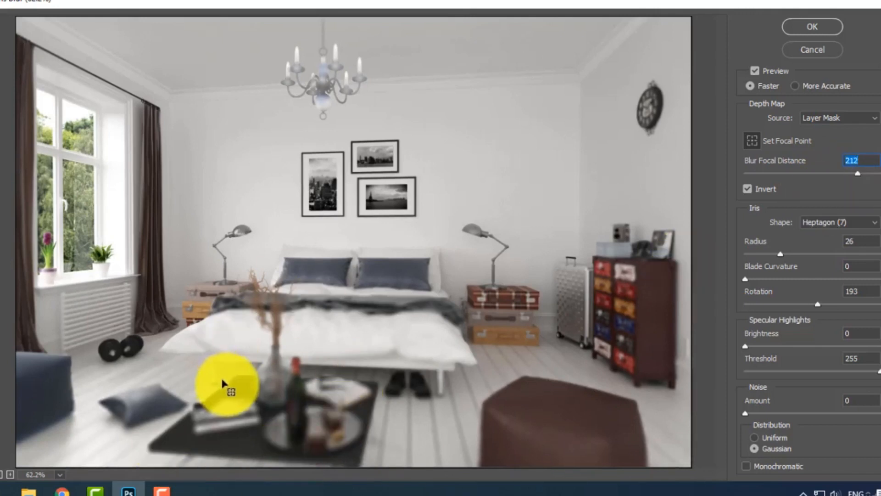
pyautogui.click(813, 28)
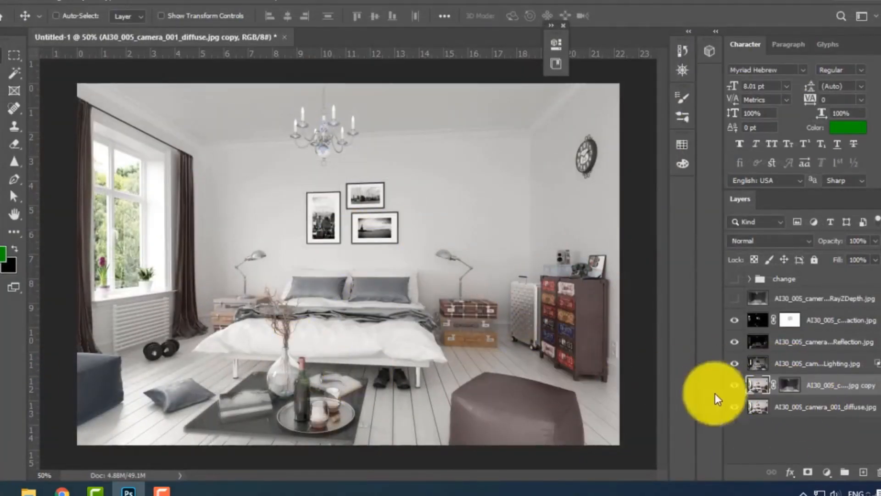
# Disable the diffuse copy's layer mask and compare the blur by hiding and showing that layer.
pyautogui.click(790, 385)
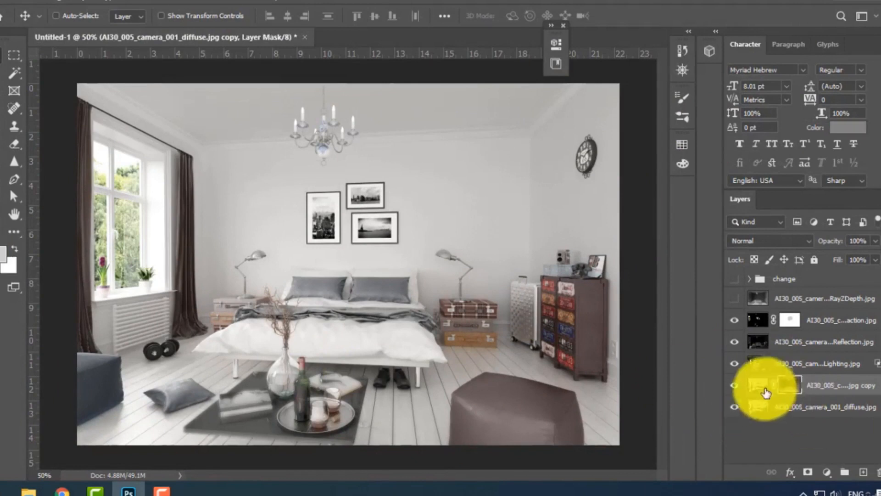
pyautogui.keyDown('shift'); pyautogui.click(793, 387); pyautogui.keyUp('shift')
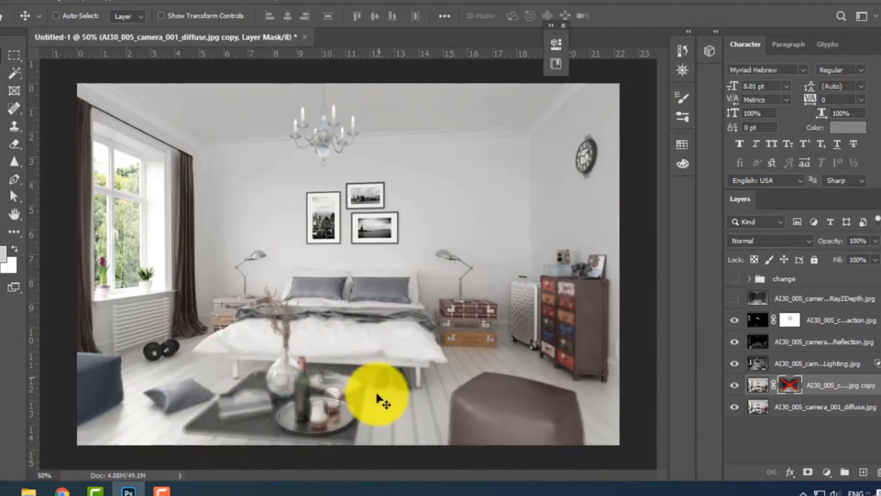
pyautogui.click(734, 387)
pyautogui.click(734, 388)
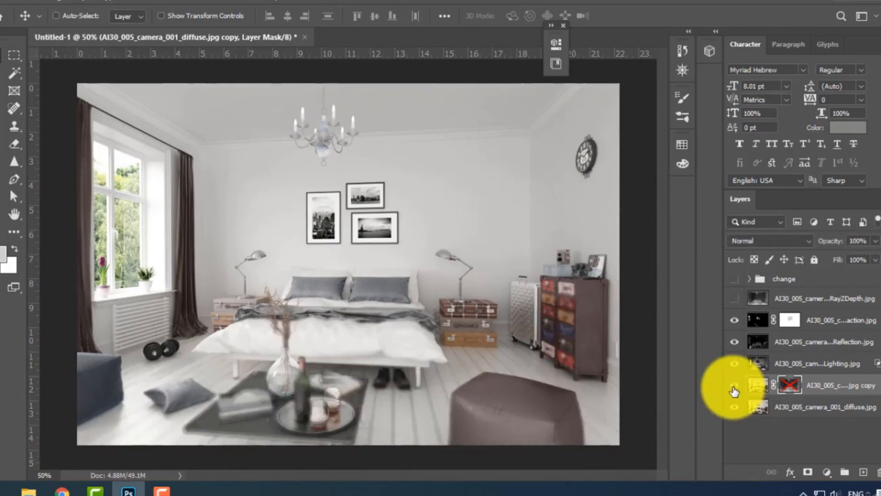
pyautogui.click(734, 388)
pyautogui.click(734, 388)
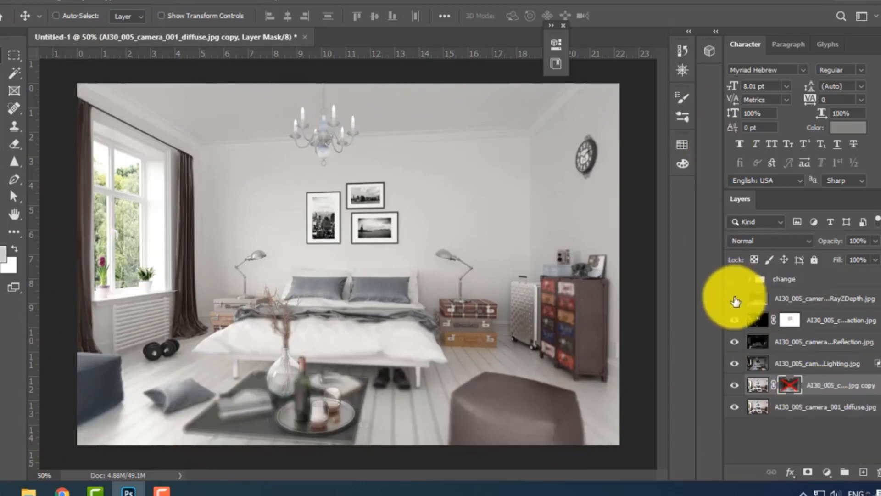
# Show the "change" layer group.
pyautogui.click(737, 278)
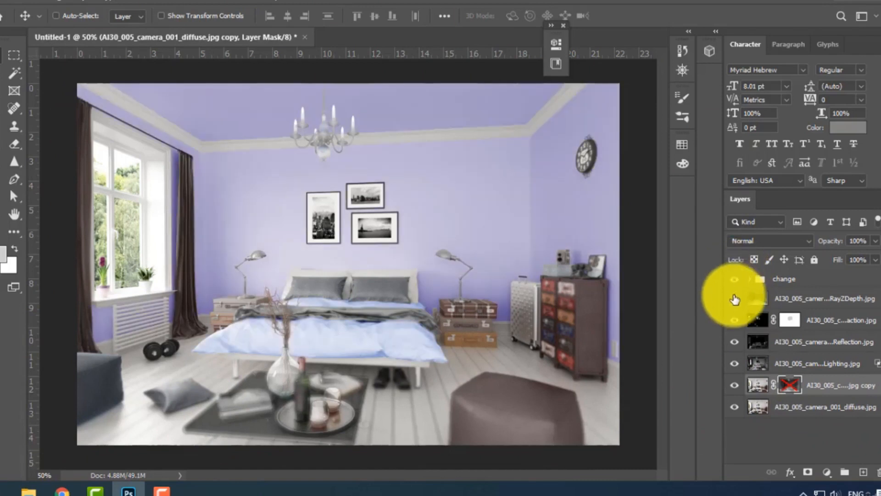
# Show the ZDepth pass briefly, hide it again, and move it below the diffuse layer at the end of the stack.
pyautogui.click(734, 301)
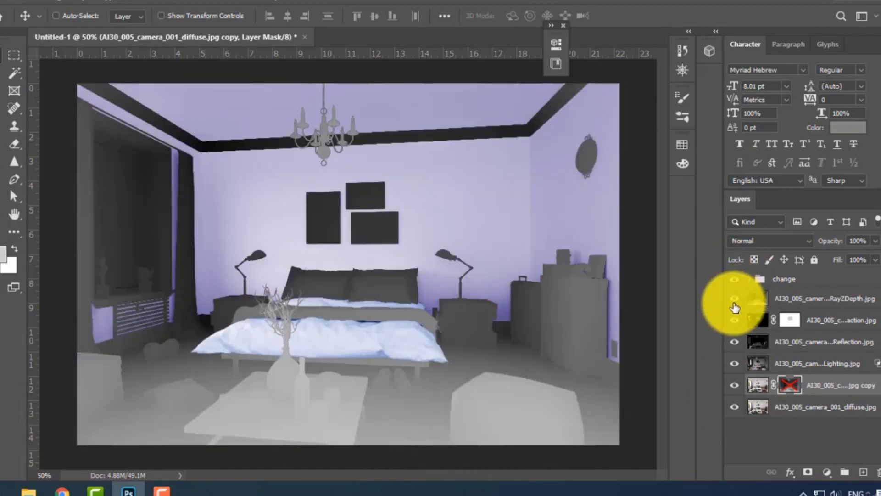
pyautogui.click(735, 302)
pyautogui.click(822, 301)
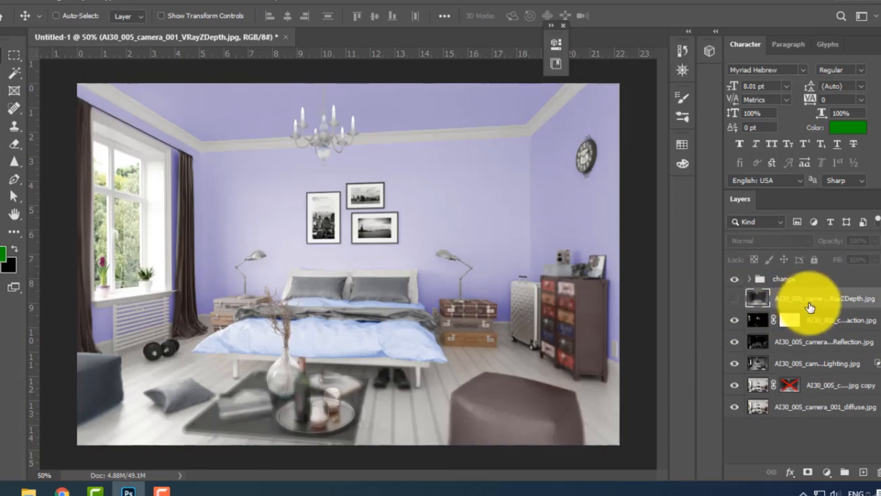
pyautogui.moveTo(811, 303); pyautogui.dragTo(744, 405)
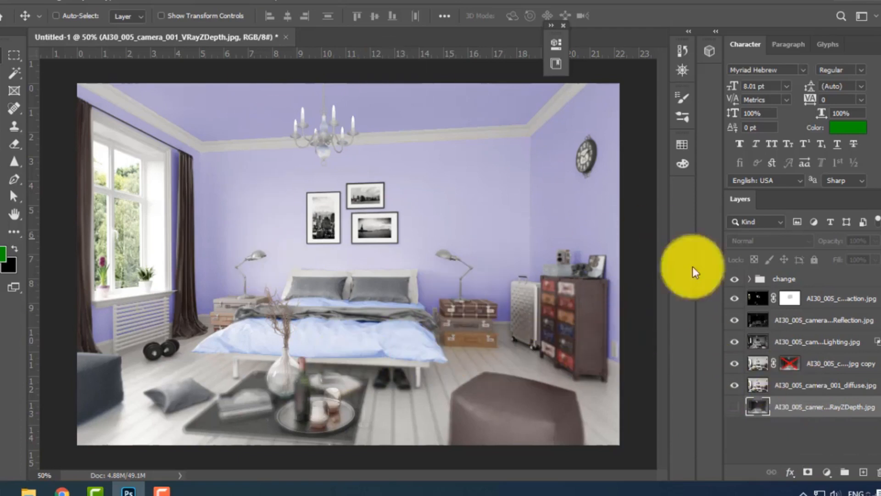
# Compare the contributions of the diffuse copy, Lighting, Reflection and Refraction layers and the "change" group by hiding and showing each.
pyautogui.click(734, 365)
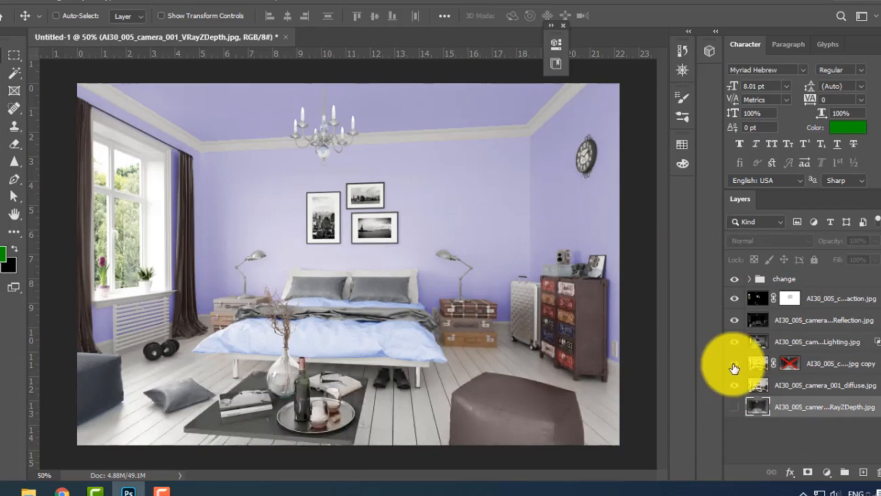
pyautogui.click(734, 367)
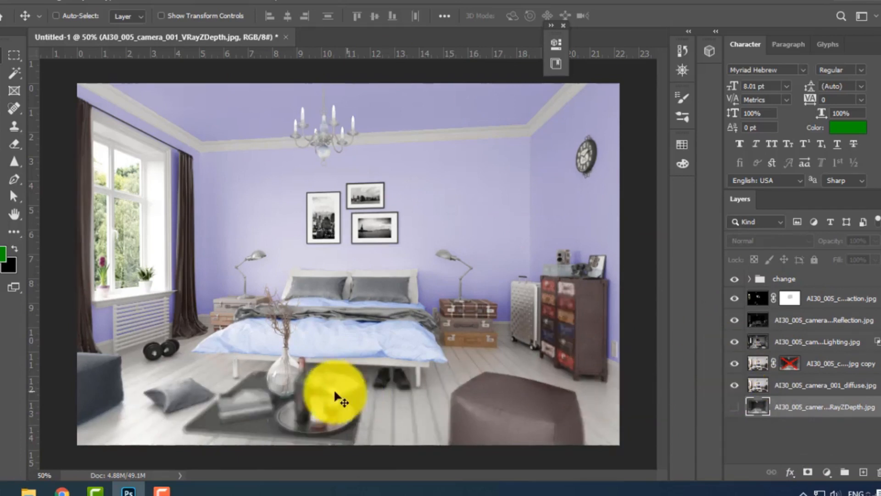
pyautogui.click(736, 351)
pyautogui.click(736, 352)
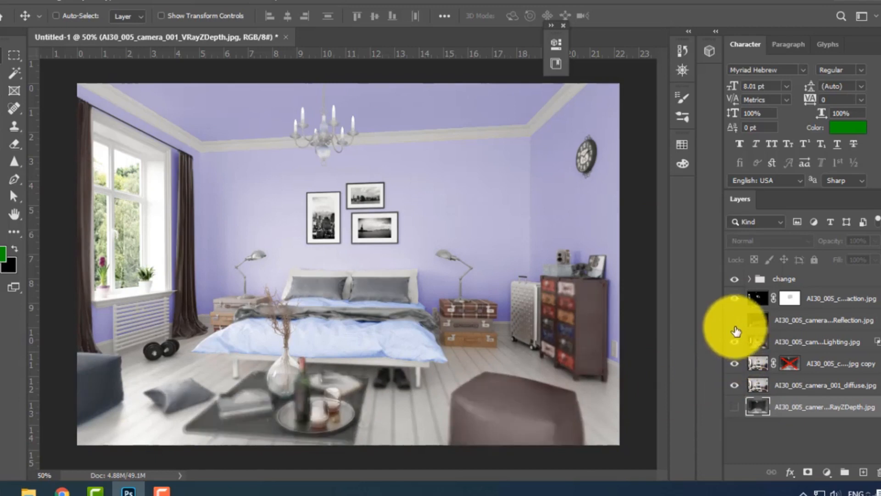
pyautogui.click(735, 331)
pyautogui.click(736, 330)
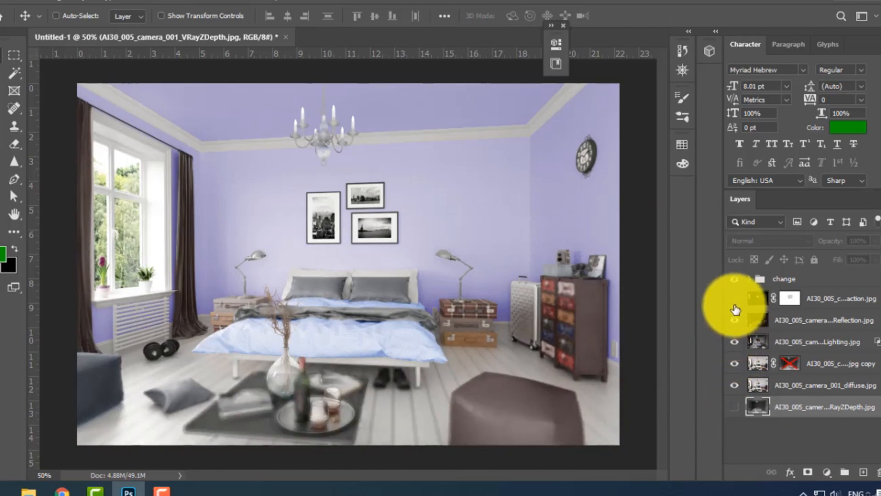
pyautogui.click(735, 306)
pyautogui.click(735, 307)
pyautogui.click(735, 307)
pyautogui.click(735, 307)
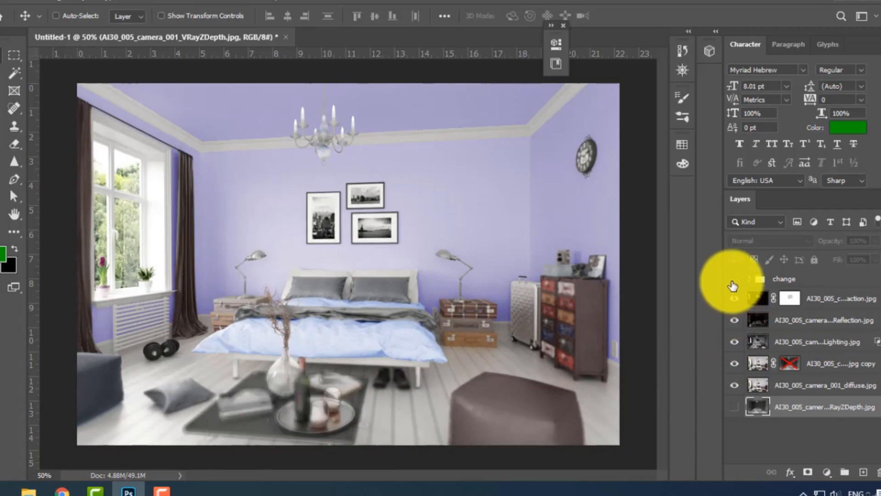
pyautogui.click(734, 284)
pyautogui.click(733, 283)
# Expand the "change" group and set the Lightness of Hue/Saturation 1 to +31.
pyautogui.click(749, 280)
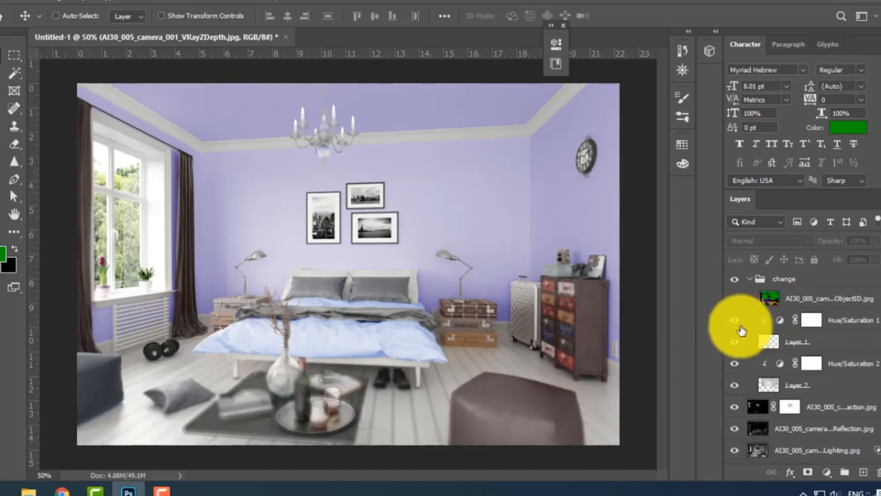
pyautogui.doubleClick(780, 326)
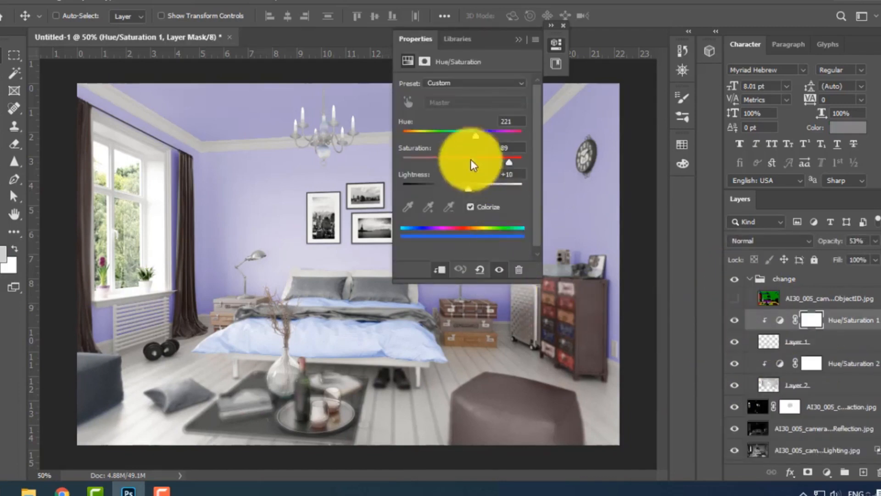
pyautogui.moveTo(470, 189)
pyautogui.mouseDown()
pyautogui.moveTo(450, 193)
pyautogui.moveTo(491, 194)
pyautogui.moveTo(481, 194)
pyautogui.mouseUp()
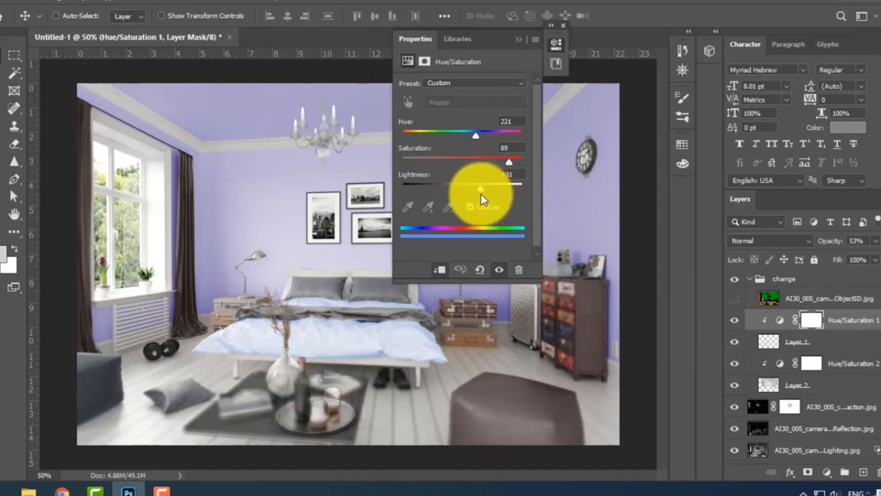
pyautogui.click(809, 331)
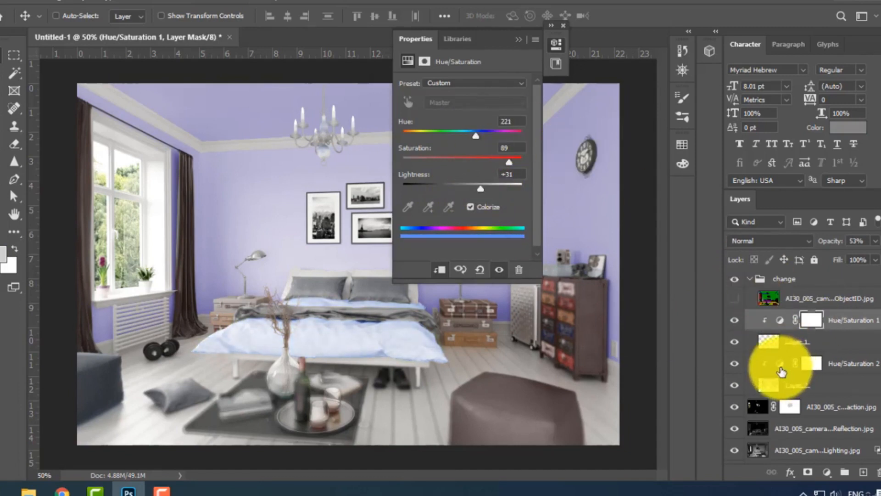
# Set the Hue of Hue/Saturation 2 to 293 to turn the walls pinkish purple, and close its properties.
pyautogui.click(781, 367)
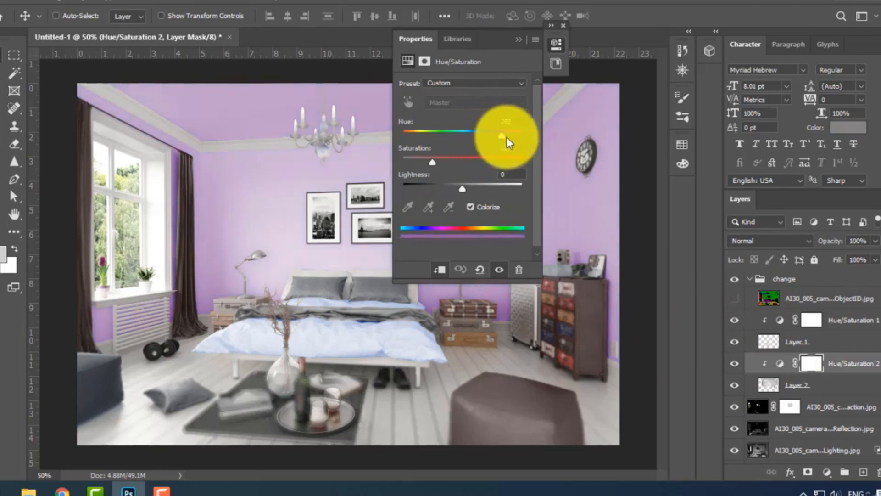
pyautogui.moveTo(507, 137)
pyautogui.mouseDown()
pyautogui.moveTo(448, 134)
pyautogui.moveTo(501, 145)
pyautogui.mouseUp()
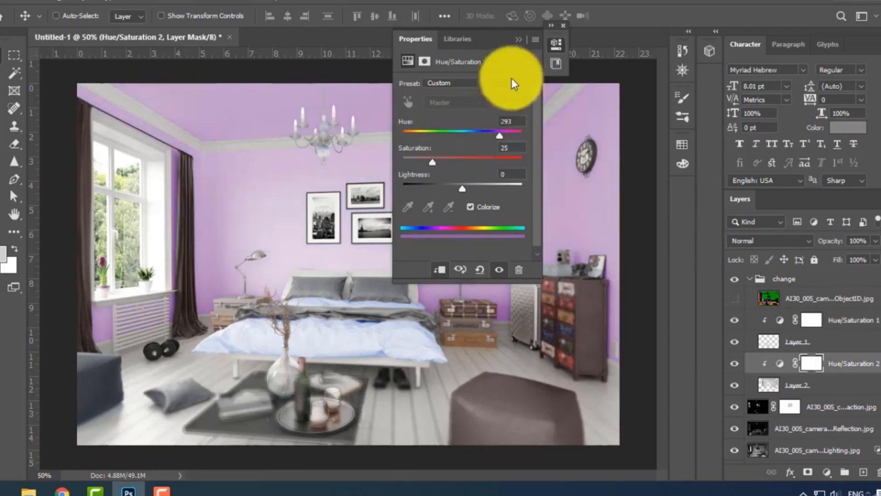
pyautogui.click(519, 39)
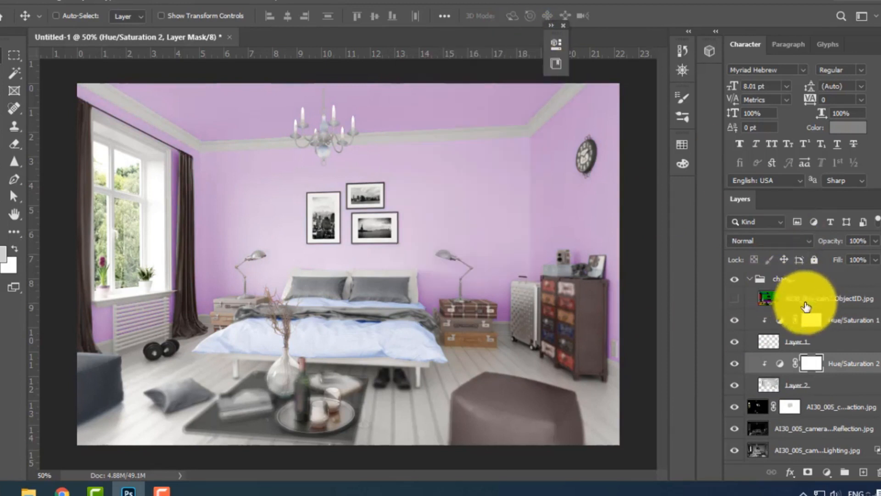
# Show the ObjectID pass and select its yellow floor area with Color Range.
pyautogui.click(803, 299)
pyautogui.click(735, 298)
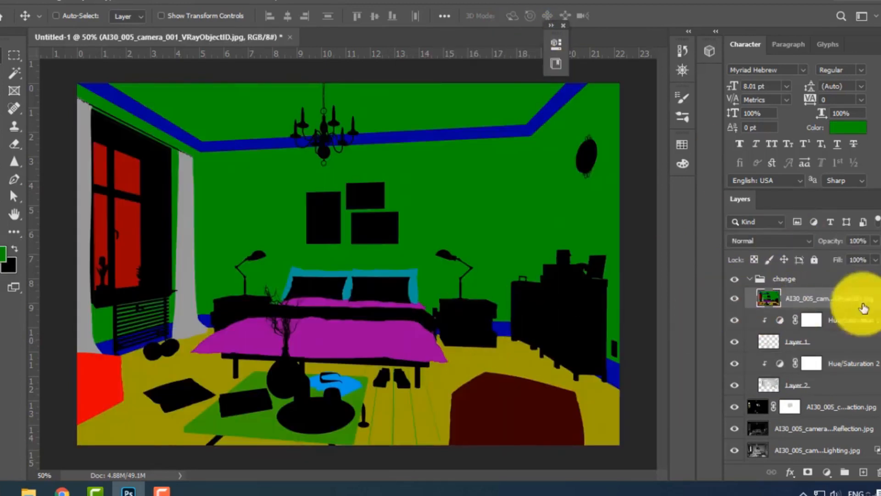
pyautogui.click(14, 74)
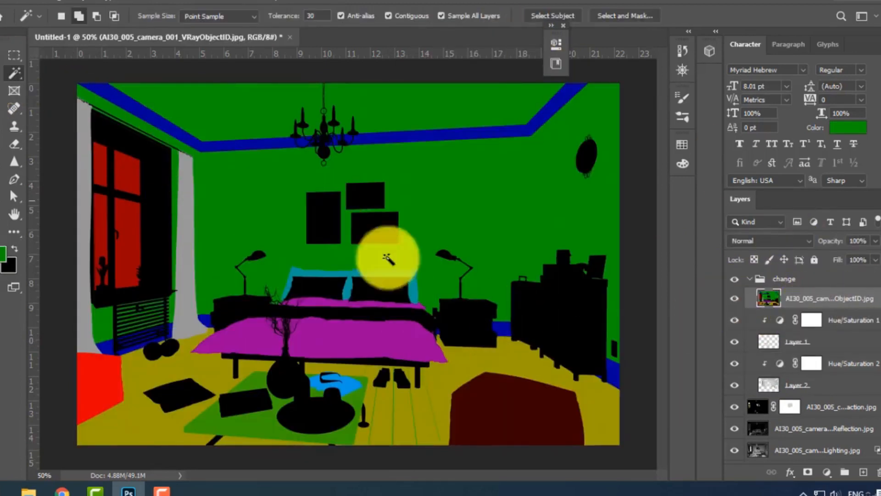
pyautogui.click(122, 5)
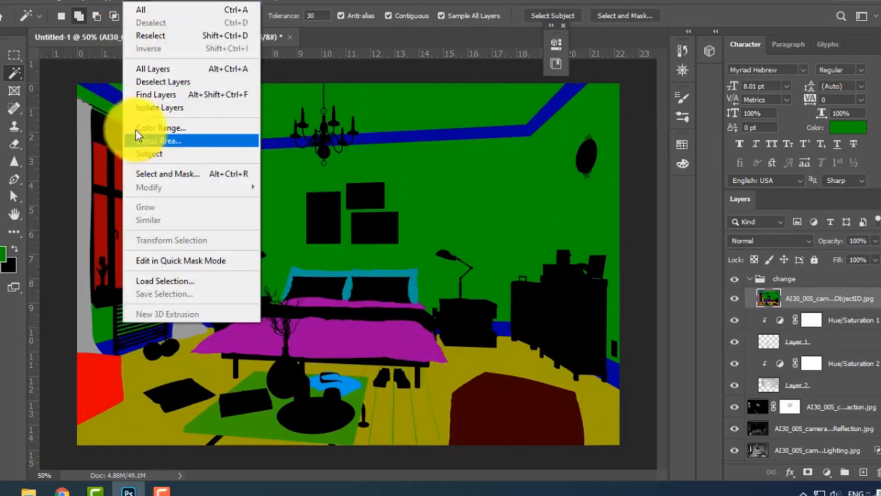
pyautogui.click(138, 128)
pyautogui.click(422, 413)
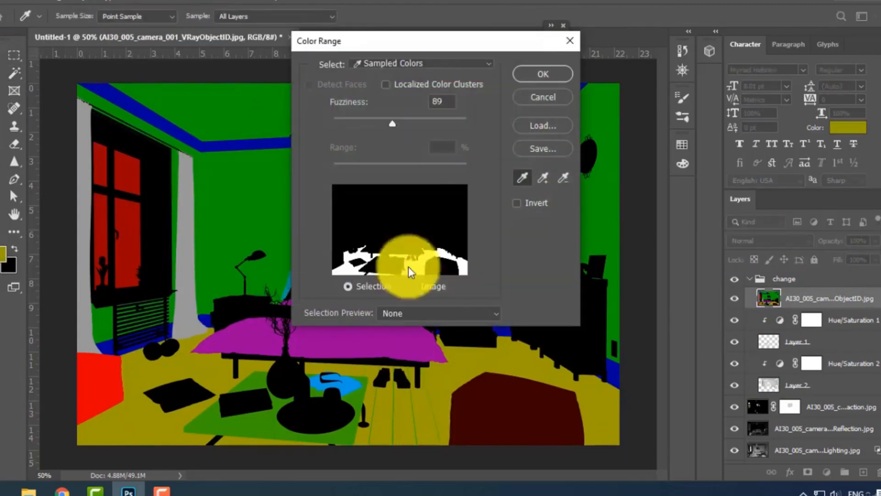
pyautogui.click(549, 73)
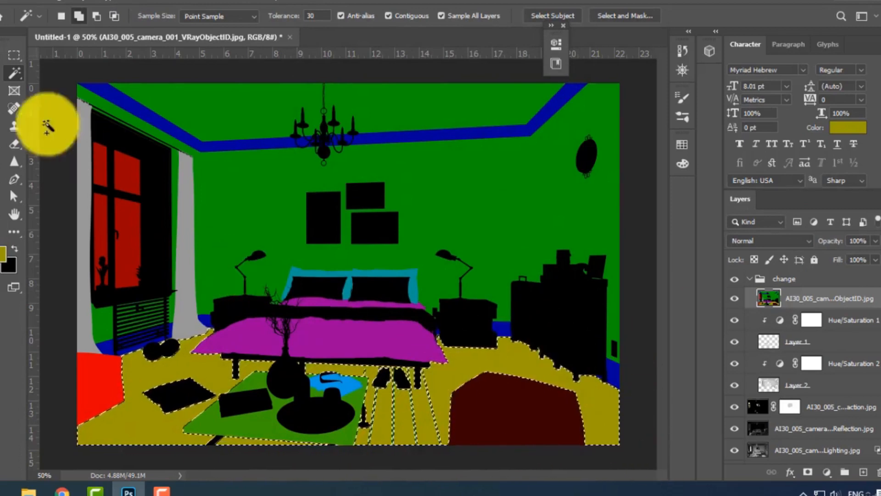
# Copy the selected floor from the diffuse layer to a new layer and place it directly below Layer 1 in the "change" group.
pyautogui.click(1, 55)
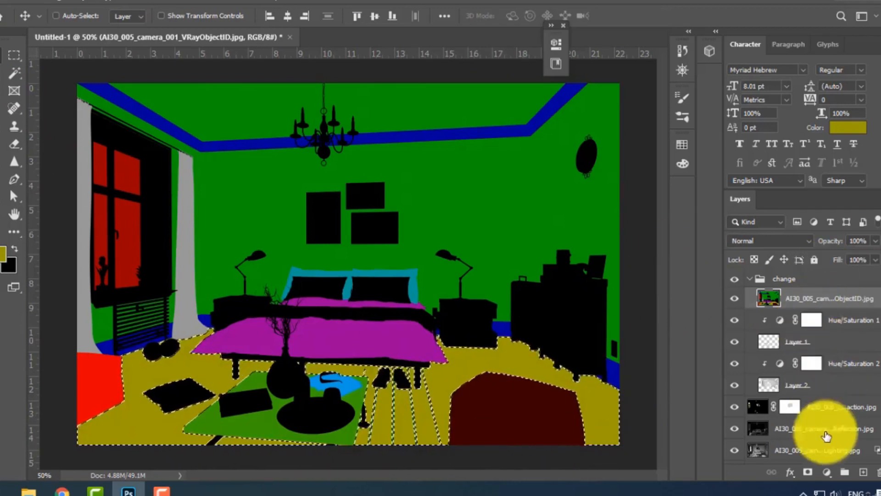
pyautogui.scroll(-3, 835, 420)
pyautogui.click(812, 432)
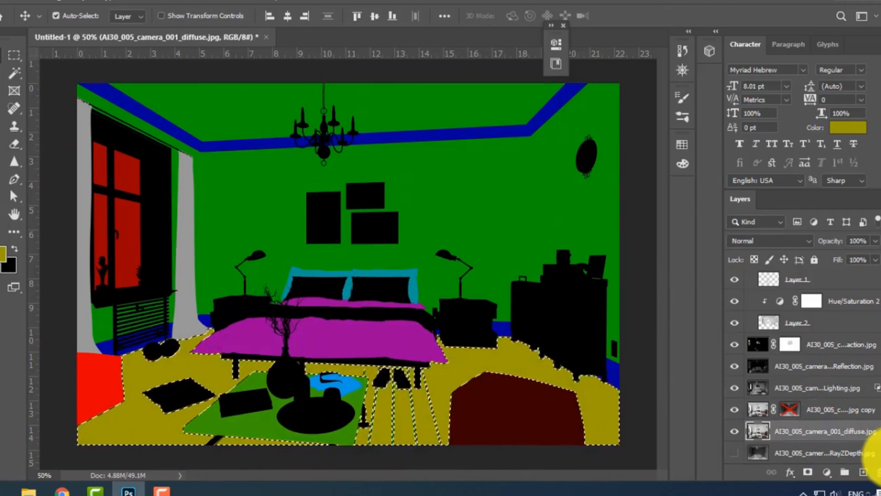
pyautogui.hotkey('ctrl', 'j')
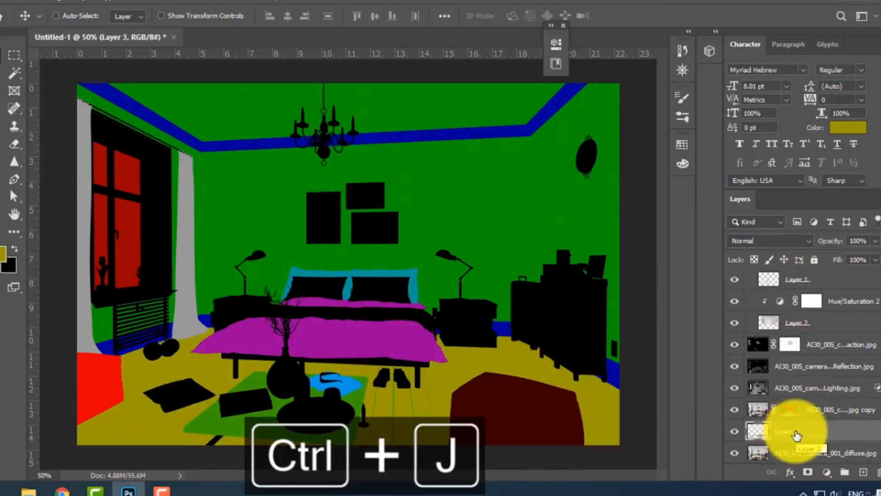
pyautogui.moveTo(794, 429); pyautogui.dragTo(811, 289)
pyautogui.doubleClick(809, 288)
pyautogui.click(823, 291)
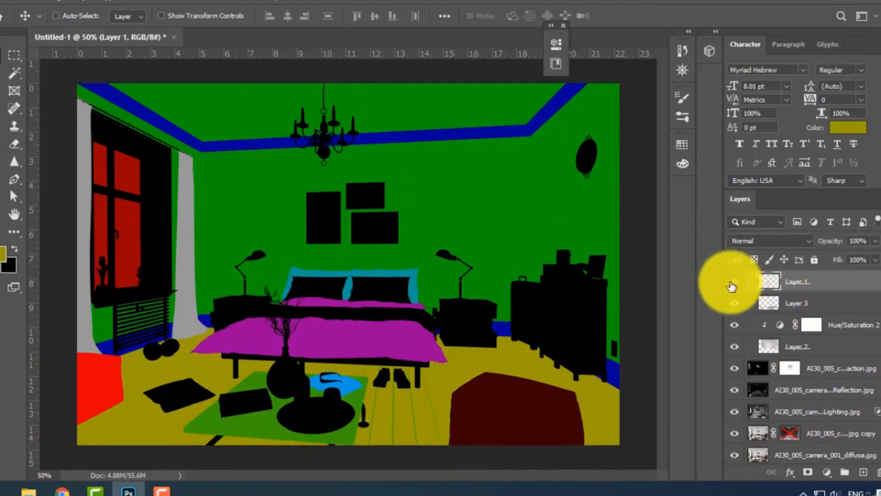
# Hide the ObjectID pass to check the floor copy in the render, and undo the visibility changes.
pyautogui.scroll(3, 747, 378)
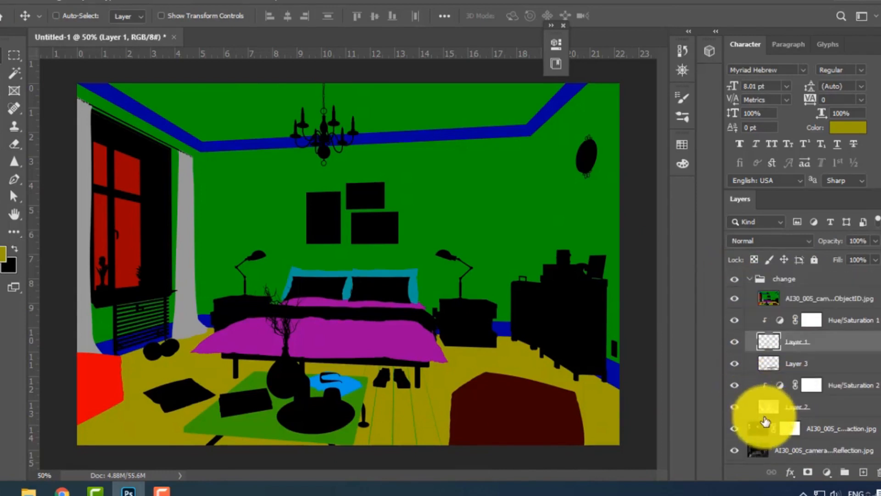
pyautogui.click(735, 298)
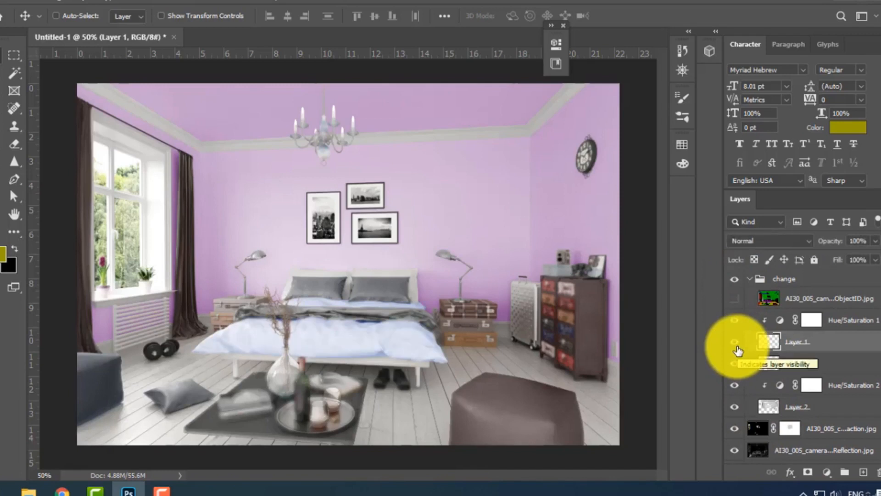
pyautogui.hotkey('ctrl', 'z')
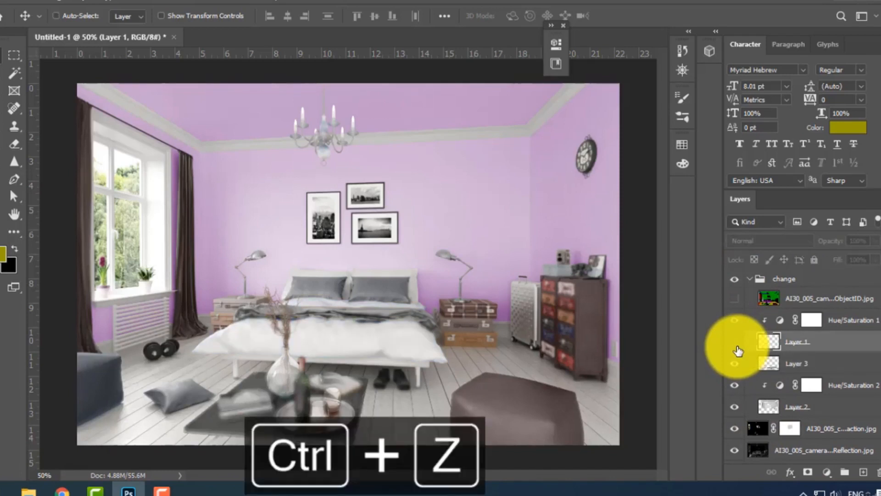
pyautogui.hotkey('ctrl', 'z')
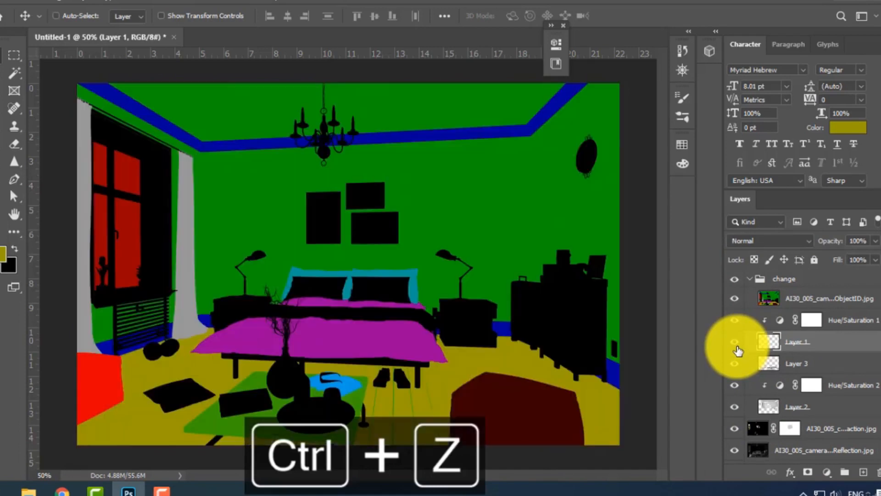
# Hide Layer 1 and reselect the yellow floor area of the ObjectID pass with Color Range.
pyautogui.click(735, 342)
pyautogui.click(770, 303)
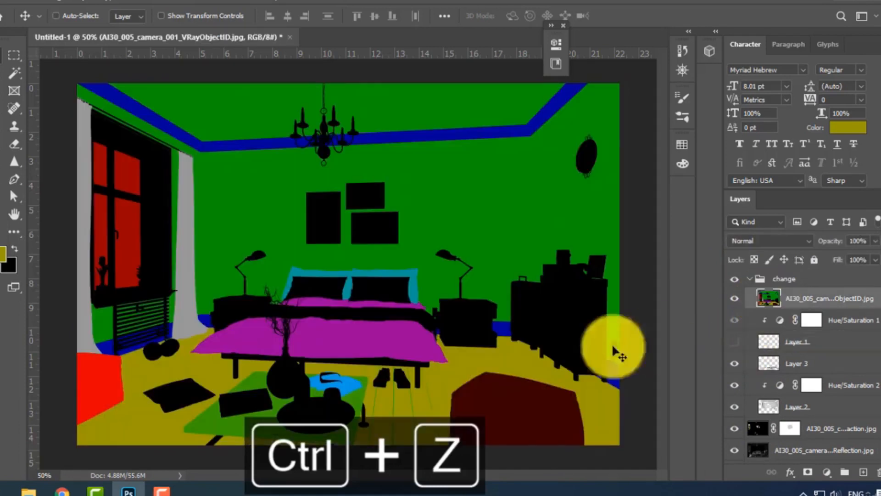
pyautogui.click(14, 56)
pyautogui.click(114, 3)
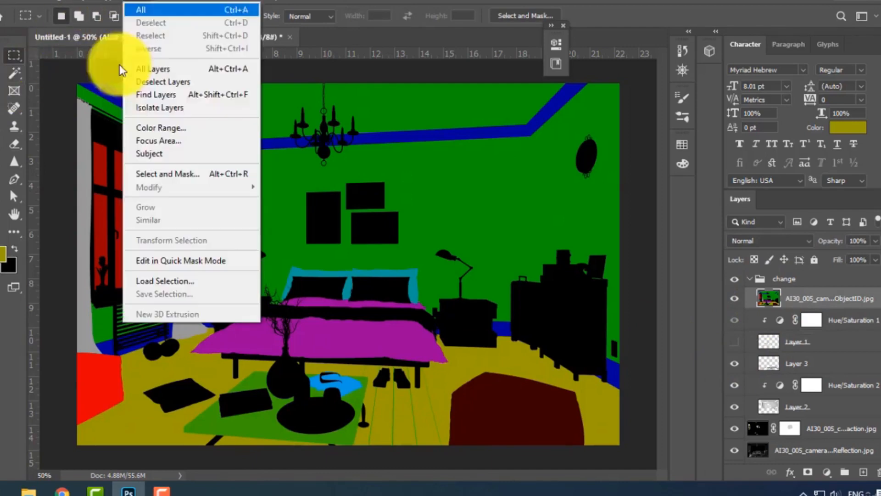
pyautogui.click(137, 126)
pyautogui.click(541, 76)
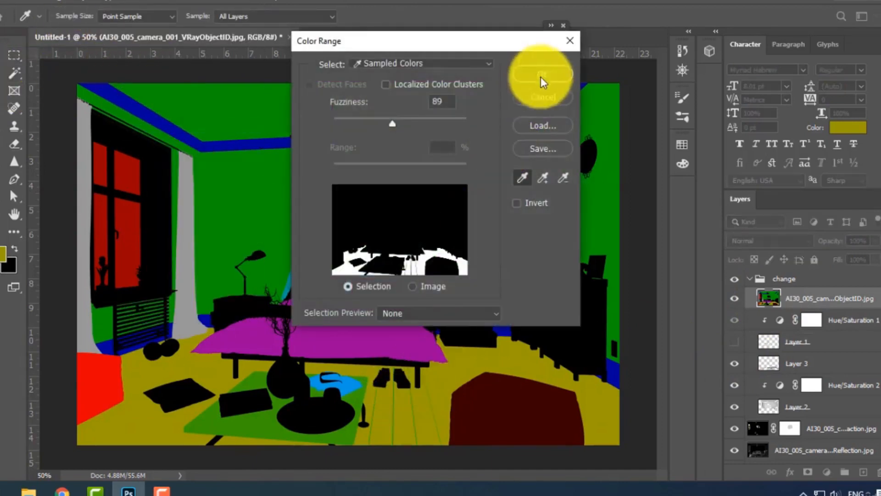
# Copy the selected floor from the diffuse layer to a new layer and move it into the "change" group directly below Layer 1.
pyautogui.scroll(-3, 836, 374)
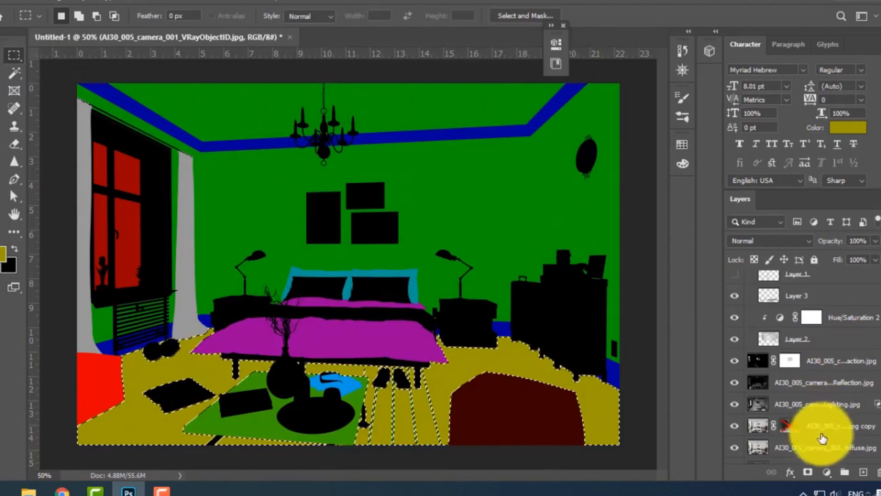
pyautogui.click(809, 450)
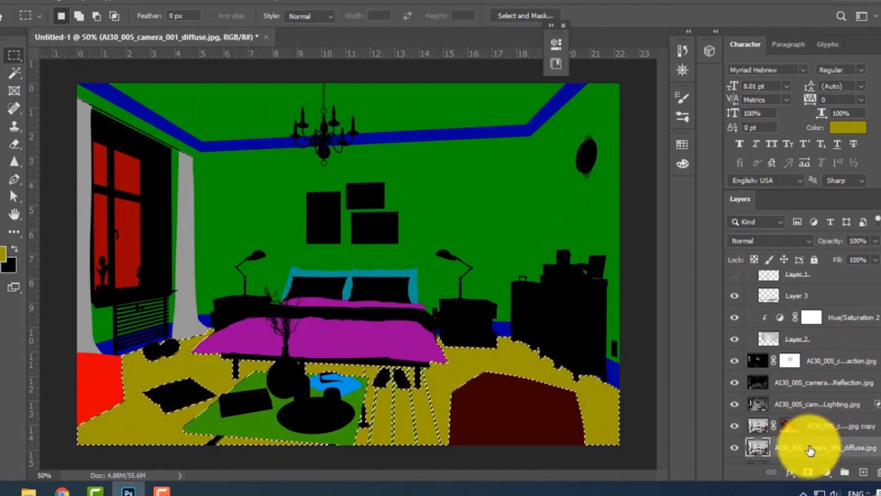
pyautogui.hotkey('ctrl', 'j')
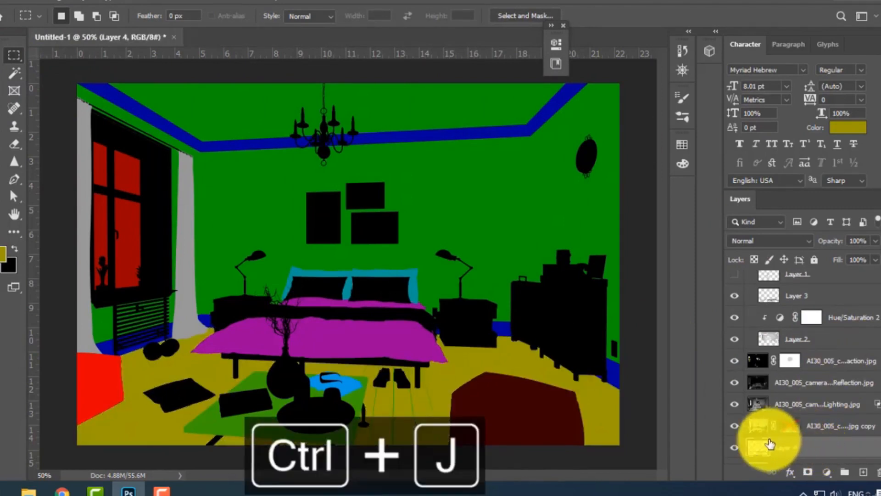
pyautogui.moveTo(793, 450); pyautogui.dragTo(810, 349)
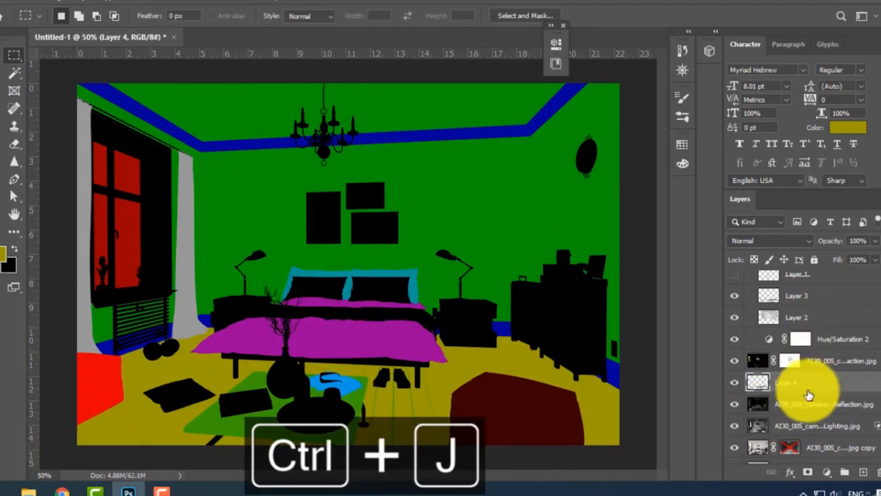
pyautogui.moveTo(793, 386); pyautogui.dragTo(794, 296)
# Move the floor copy above the ObjectID pass at the head of the "change" group and hide the ObjectID pass.
pyautogui.scroll(3, 743, 344)
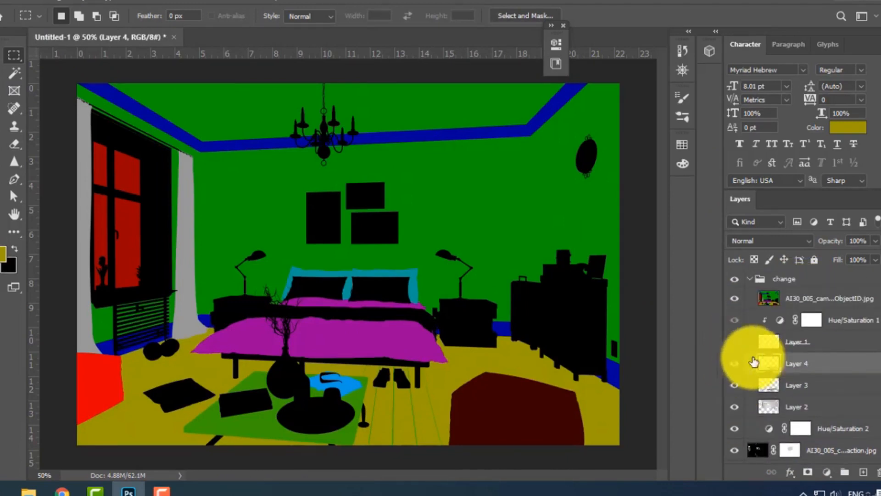
pyautogui.moveTo(809, 367); pyautogui.dragTo(813, 285)
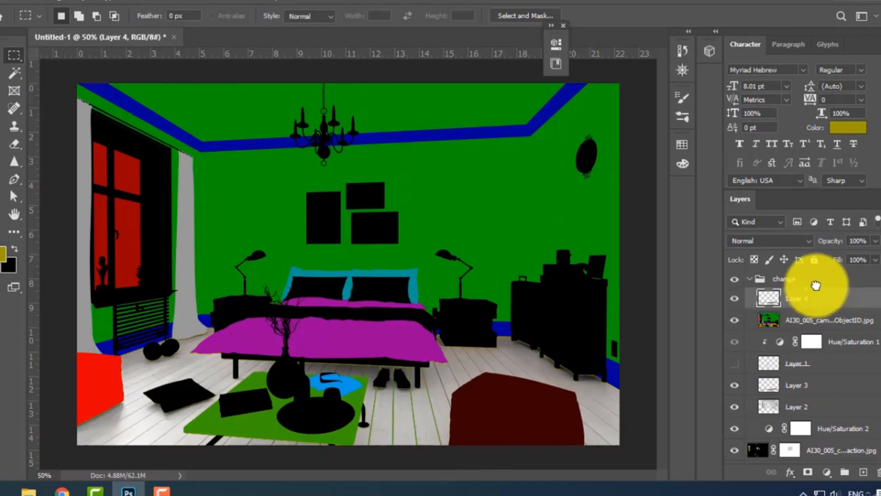
pyautogui.click(735, 324)
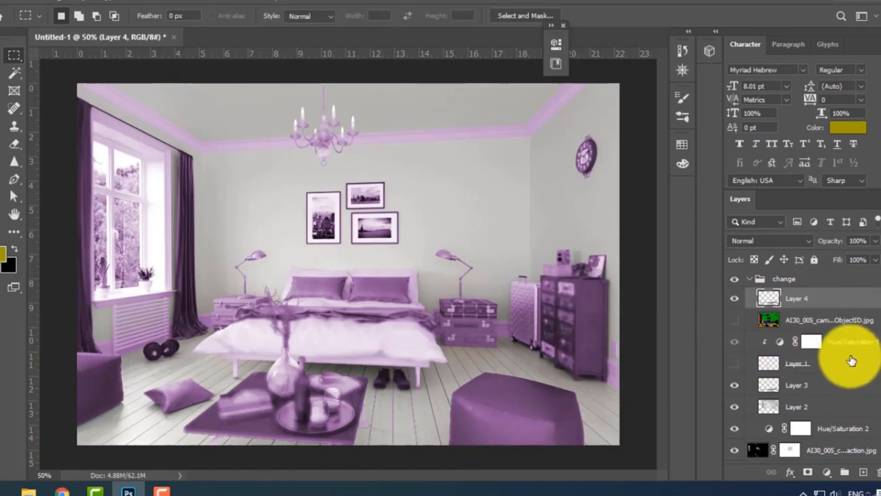
# Move the Hue/Saturation 2 adjustment directly above Layer 2 and clip it to that layer.
pyautogui.scroll(-1, 840, 381)
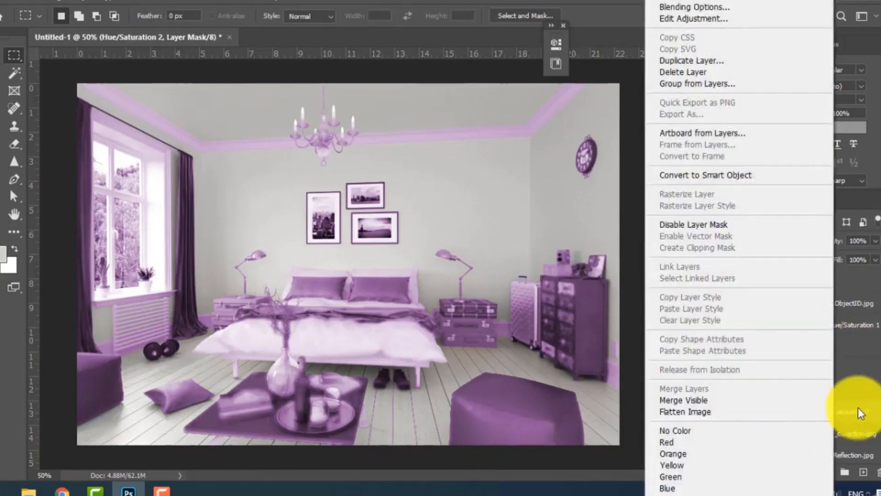
pyautogui.click(858, 409)
pyautogui.moveTo(840, 415); pyautogui.dragTo(839, 390)
pyautogui.rightClick(839, 391)
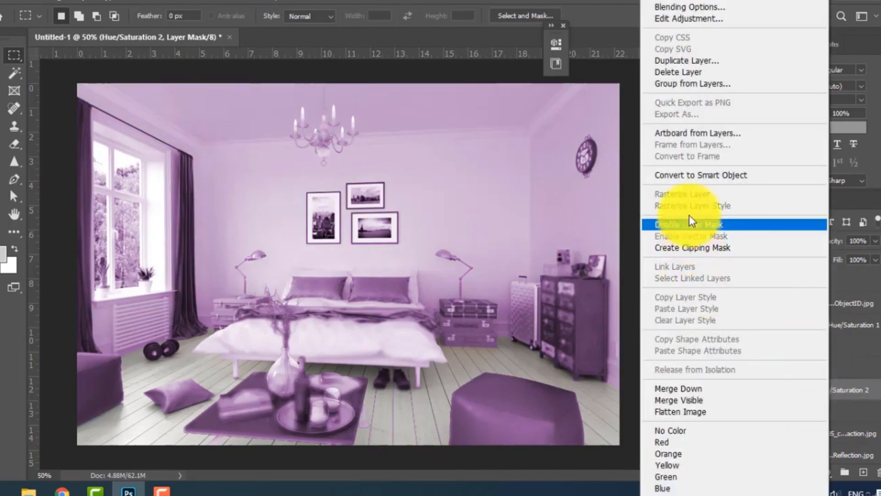
pyautogui.click(679, 248)
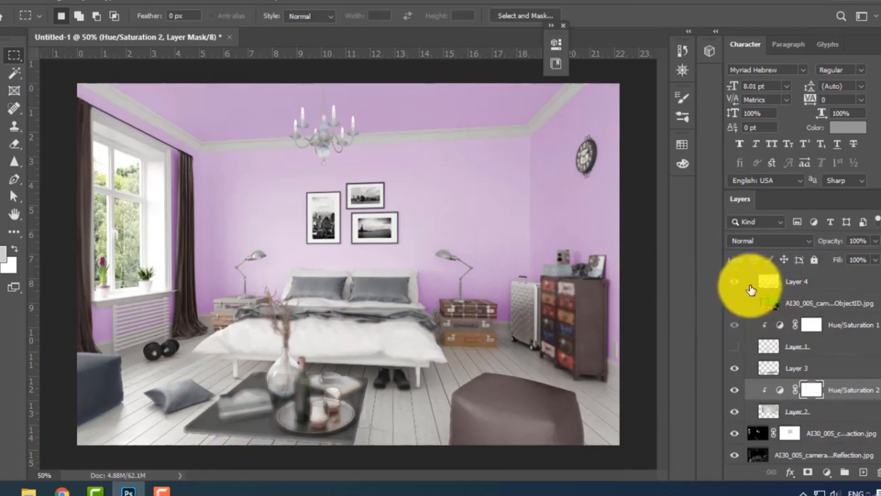
# Add a Hue/Saturation adjustment above the floor copy, Layer 4, with Colorize enabled, and clip it to that layer.
pyautogui.click(819, 270)
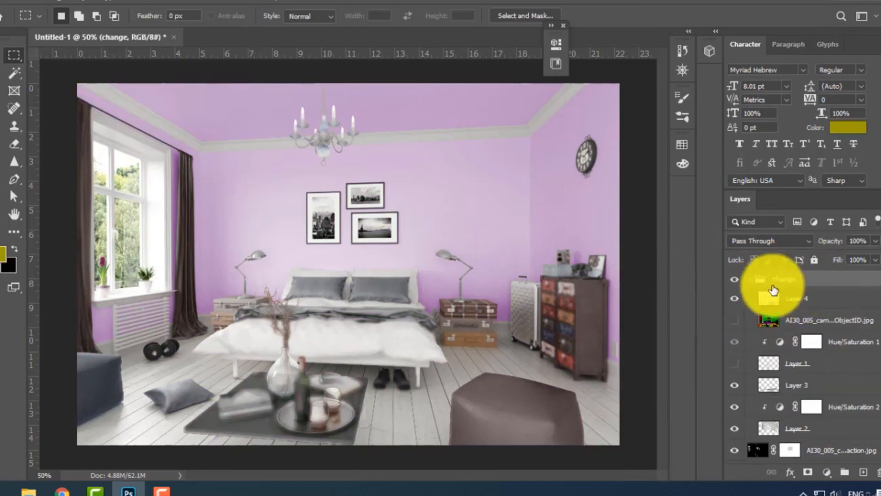
pyautogui.click(807, 303)
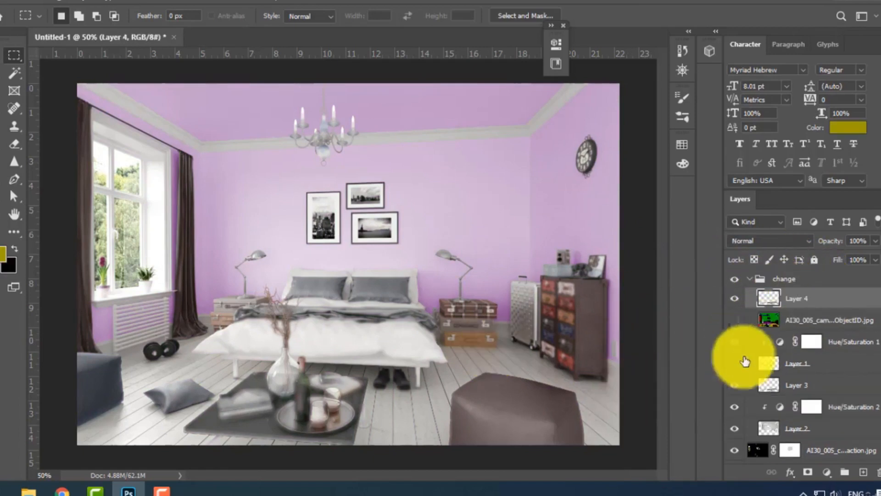
pyautogui.click(826, 478)
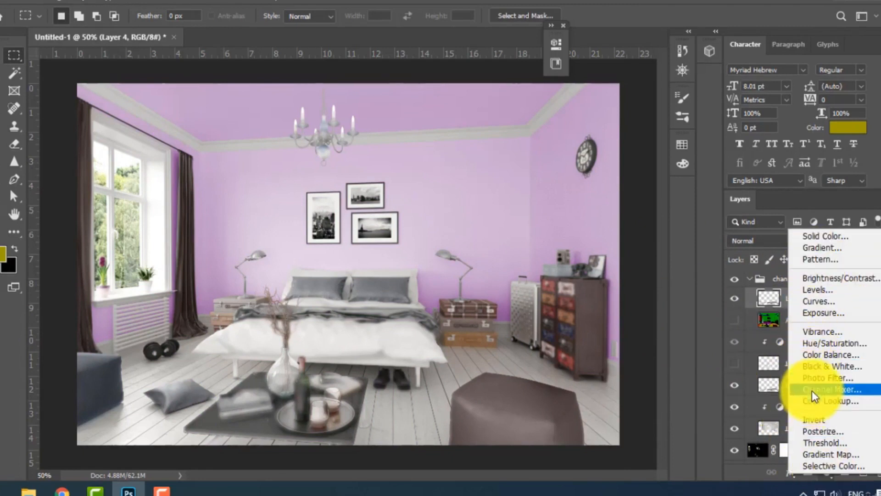
pyautogui.click(806, 340)
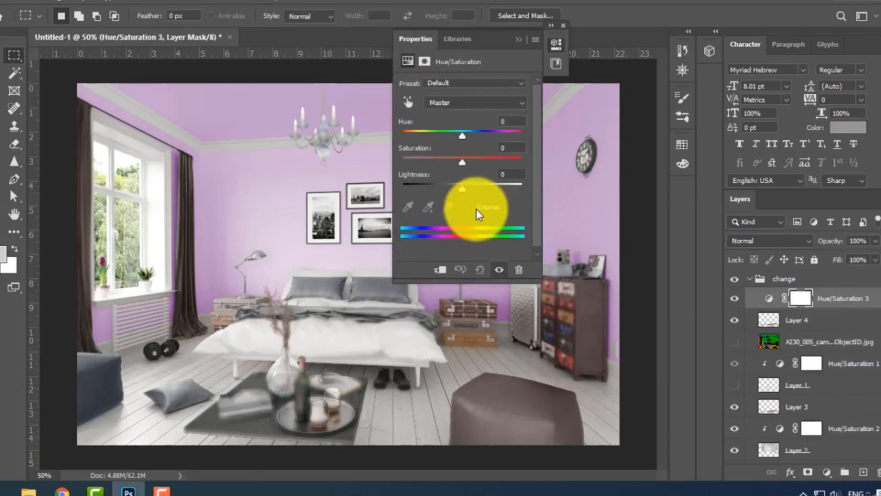
pyautogui.click(472, 207)
pyautogui.rightClick(832, 305)
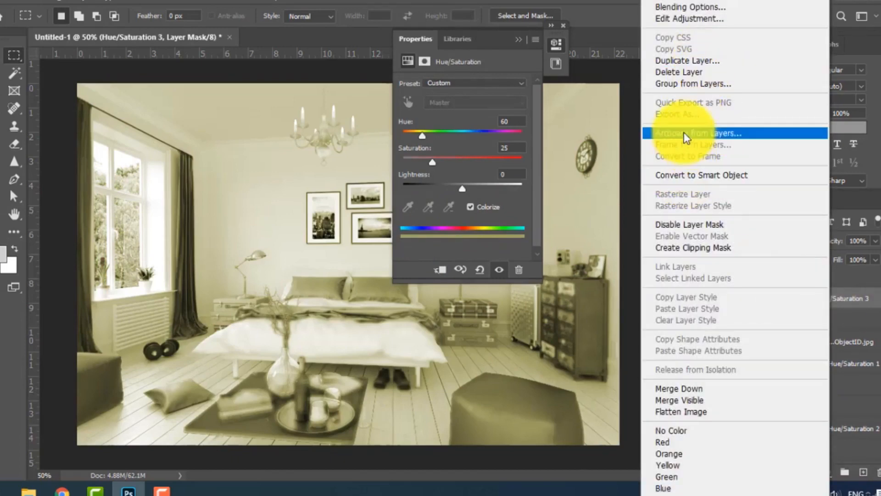
pyautogui.click(670, 247)
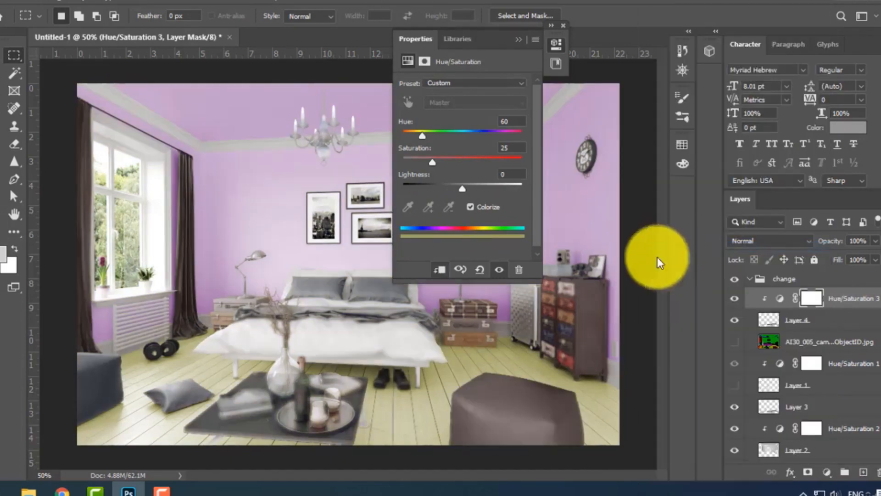
# Recolor the floor dark green with Hue 139, Saturation 19 and Lightness -53, and close the adjustment's properties.
pyautogui.moveTo(462, 192); pyautogui.dragTo(426, 169)
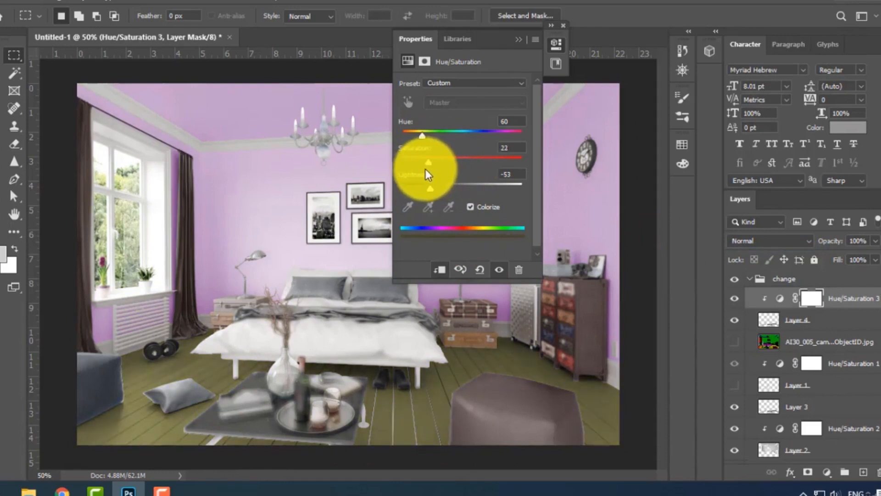
pyautogui.moveTo(421, 135); pyautogui.dragTo(449, 136)
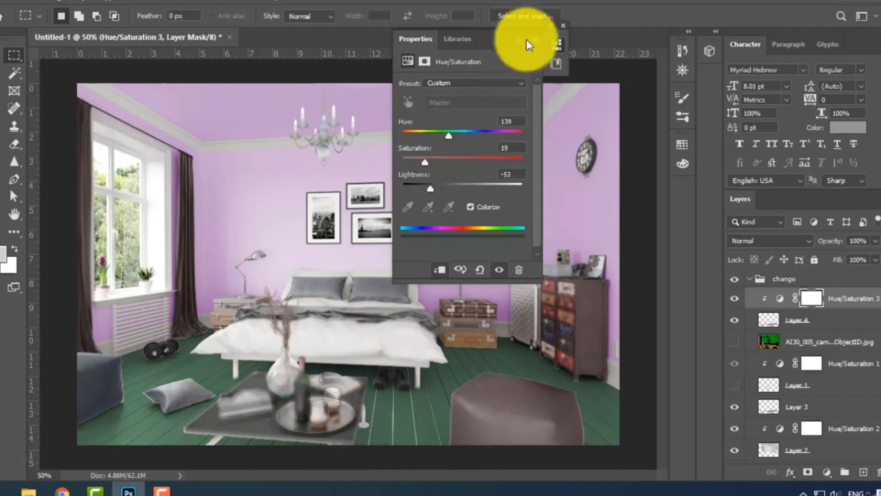
pyautogui.click(563, 26)
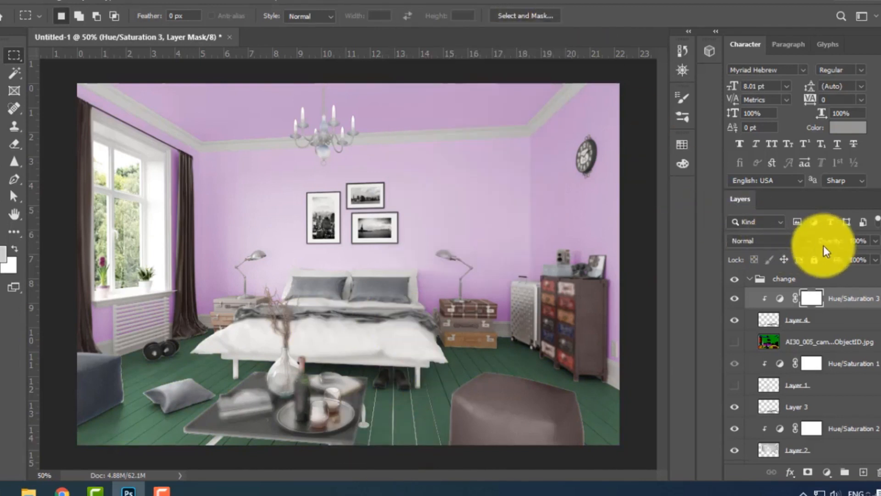
# Soften the floor's Hue/Saturation 3 adjustment to 37% opacity and 83% fill, keeping the Normal blend mode.
pyautogui.moveTo(834, 245); pyautogui.dragTo(802, 244)
pyautogui.click(802, 244)
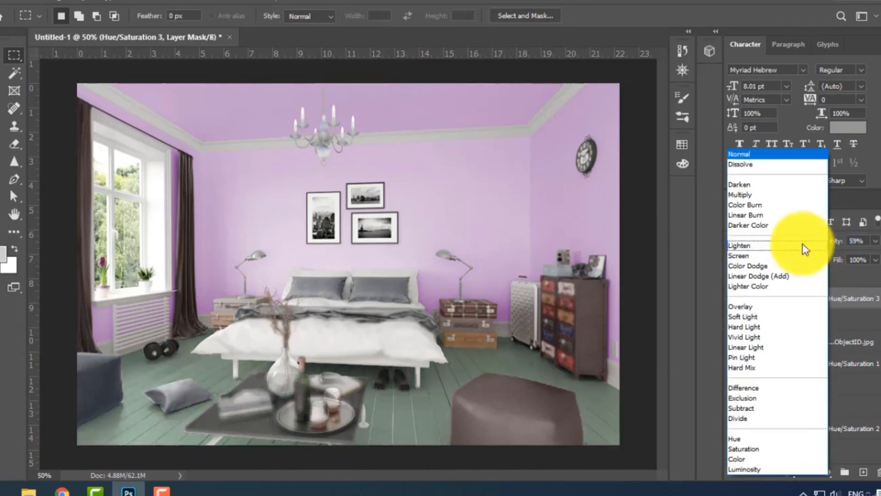
pyautogui.click(874, 266)
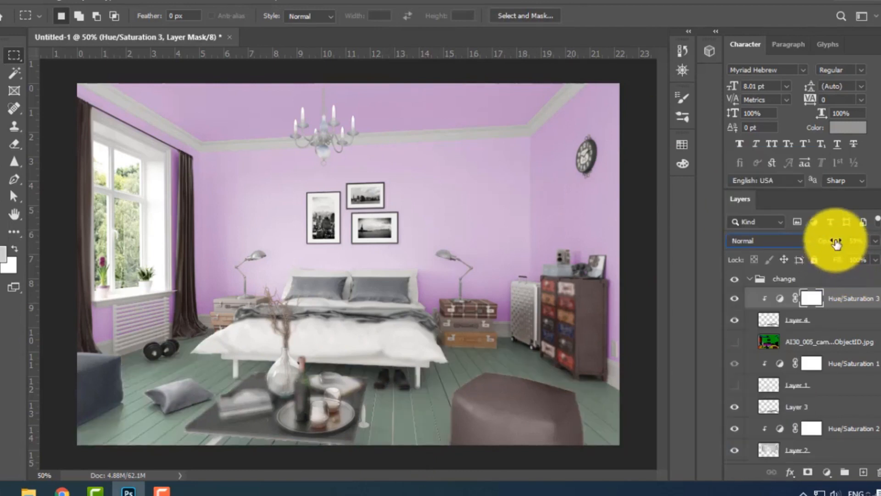
pyautogui.moveTo(835, 243); pyautogui.dragTo(822, 272)
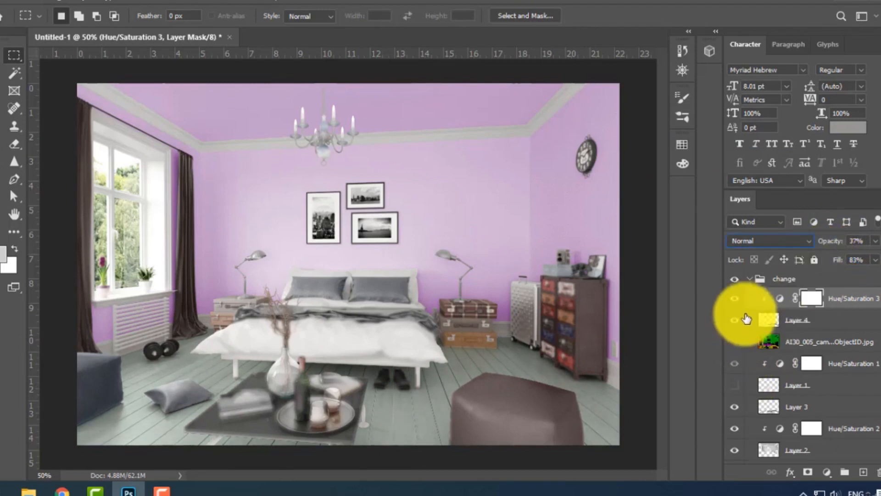